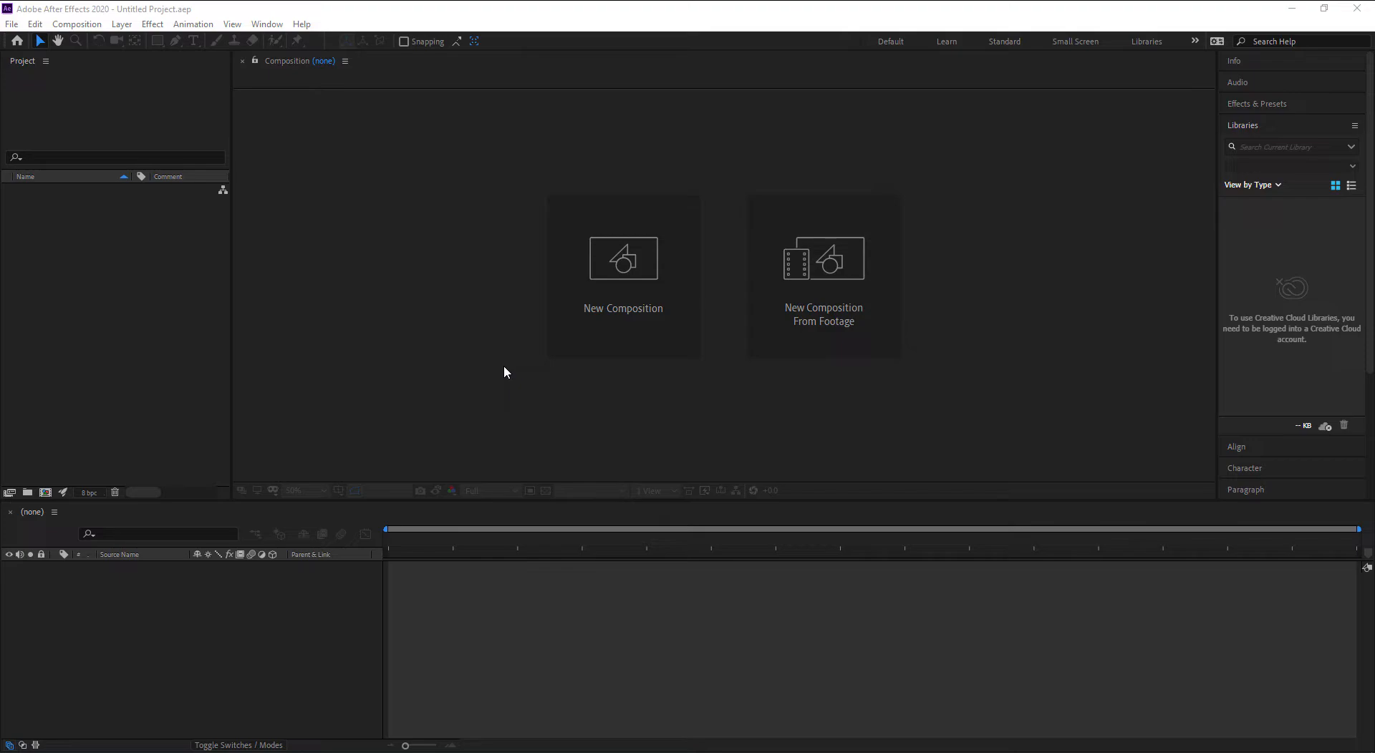
Create a new 1280 x 720 px composition at 24 fps with a duration of 240 frames.
{"action": "left_click", "coordinate": [614, 326]}
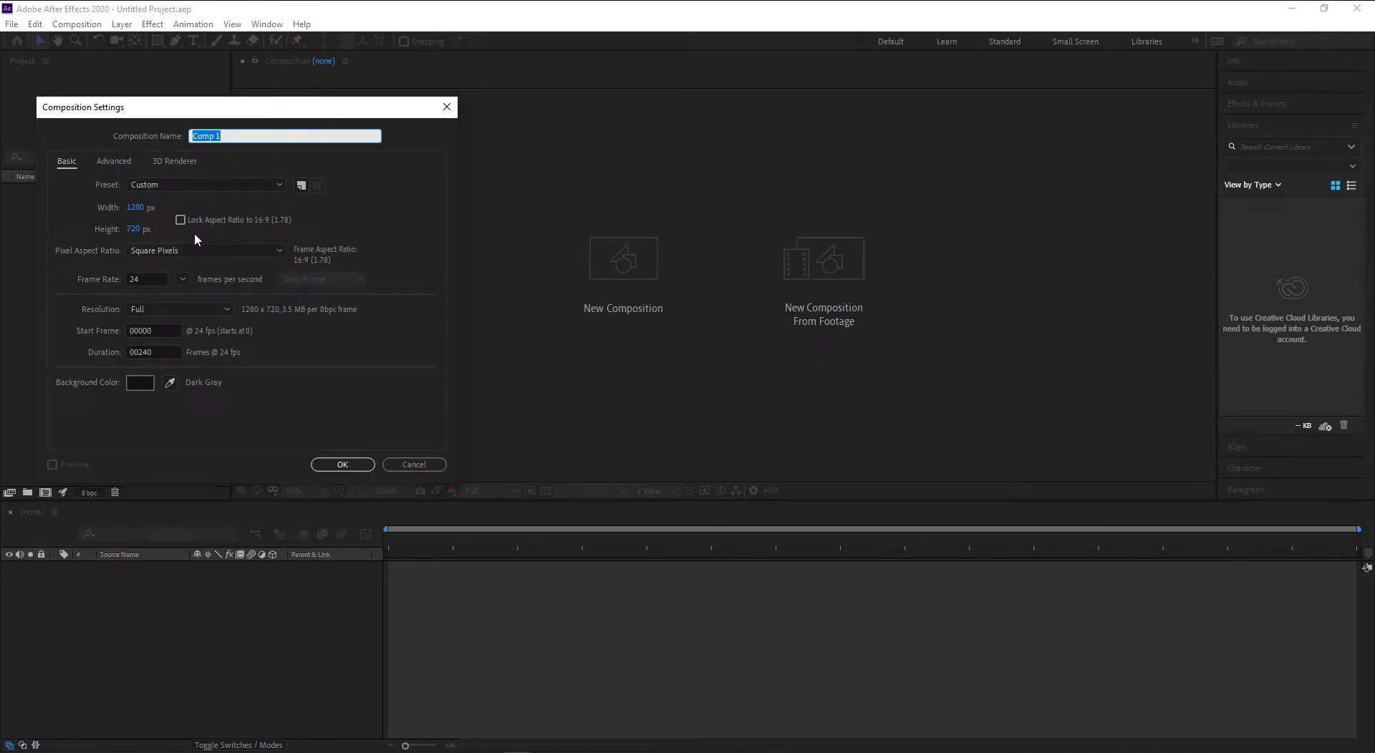
{"action": "left_click", "coordinate": [159, 352]}
{"action": "left_click", "coordinate": [150, 380]}
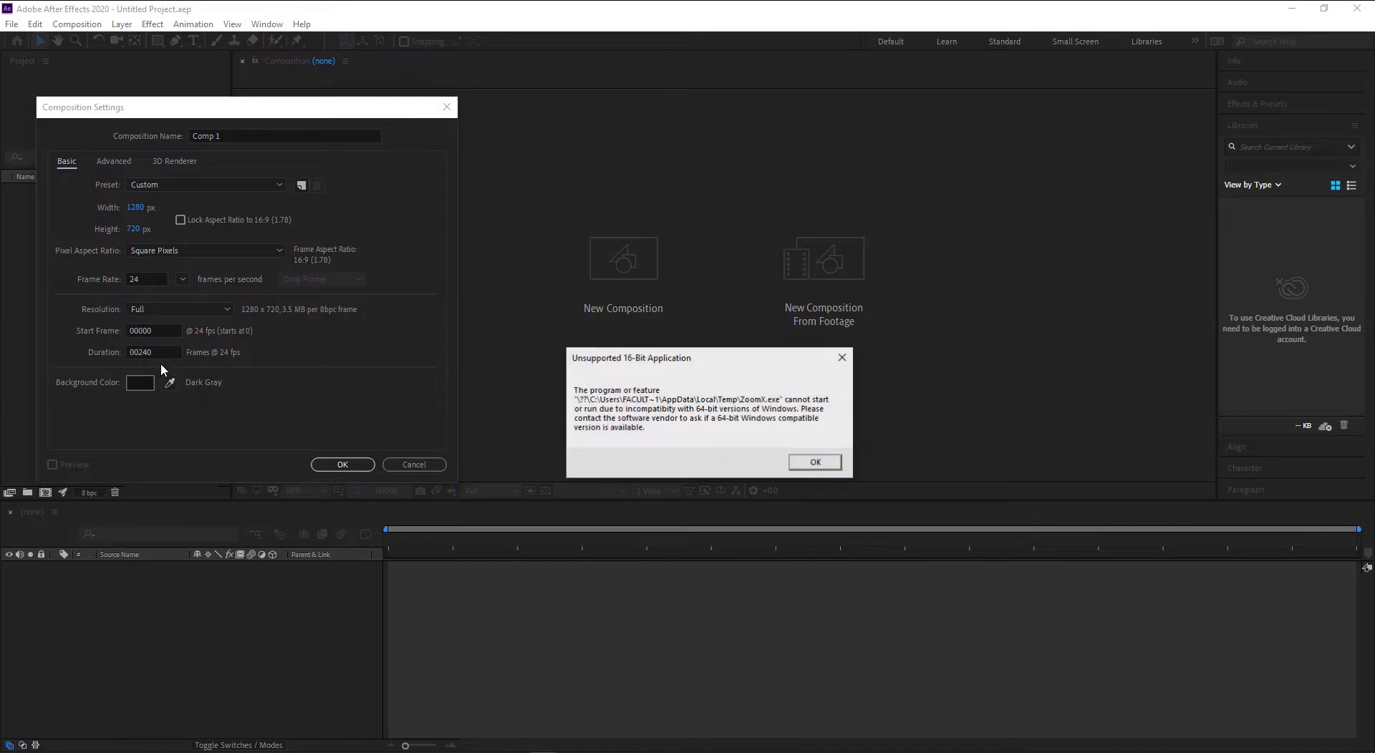
{"action": "left_click", "coordinate": [819, 465]}
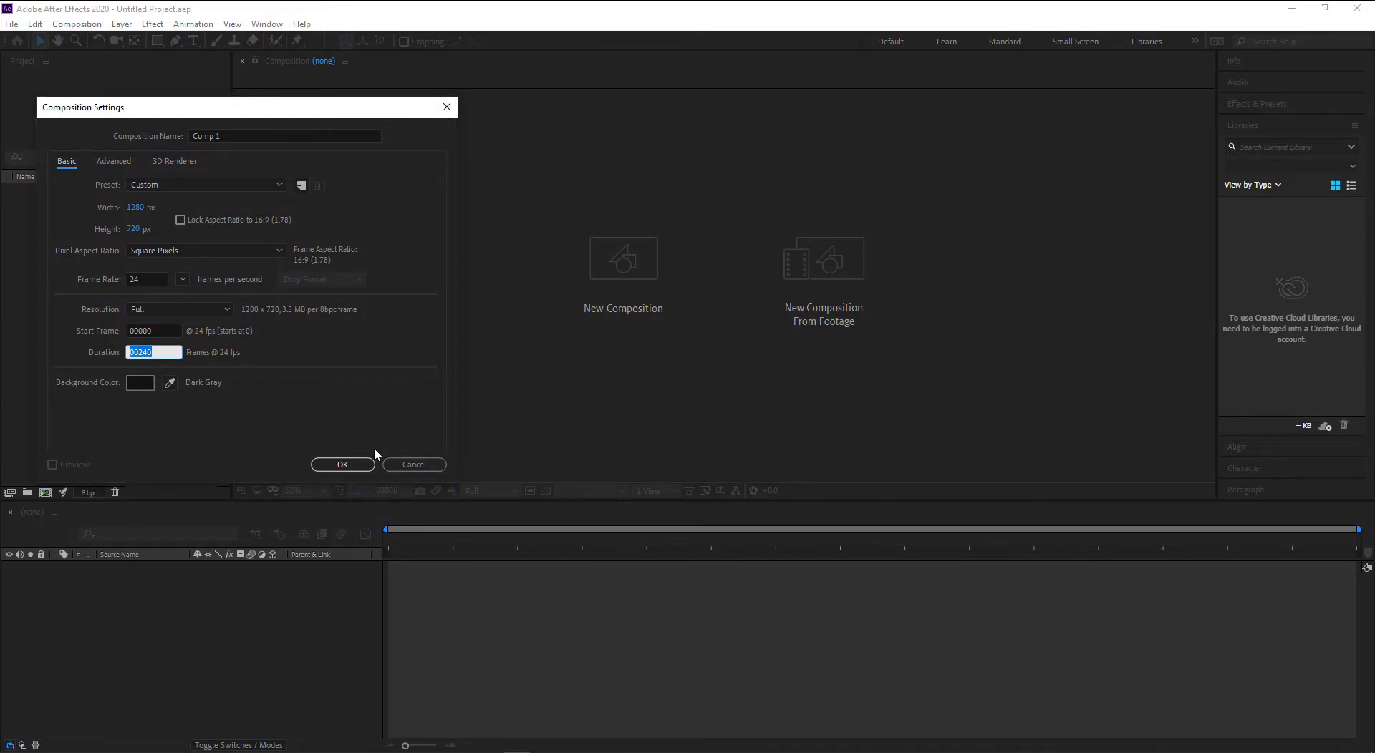
{"action": "left_click", "coordinate": [349, 464]}
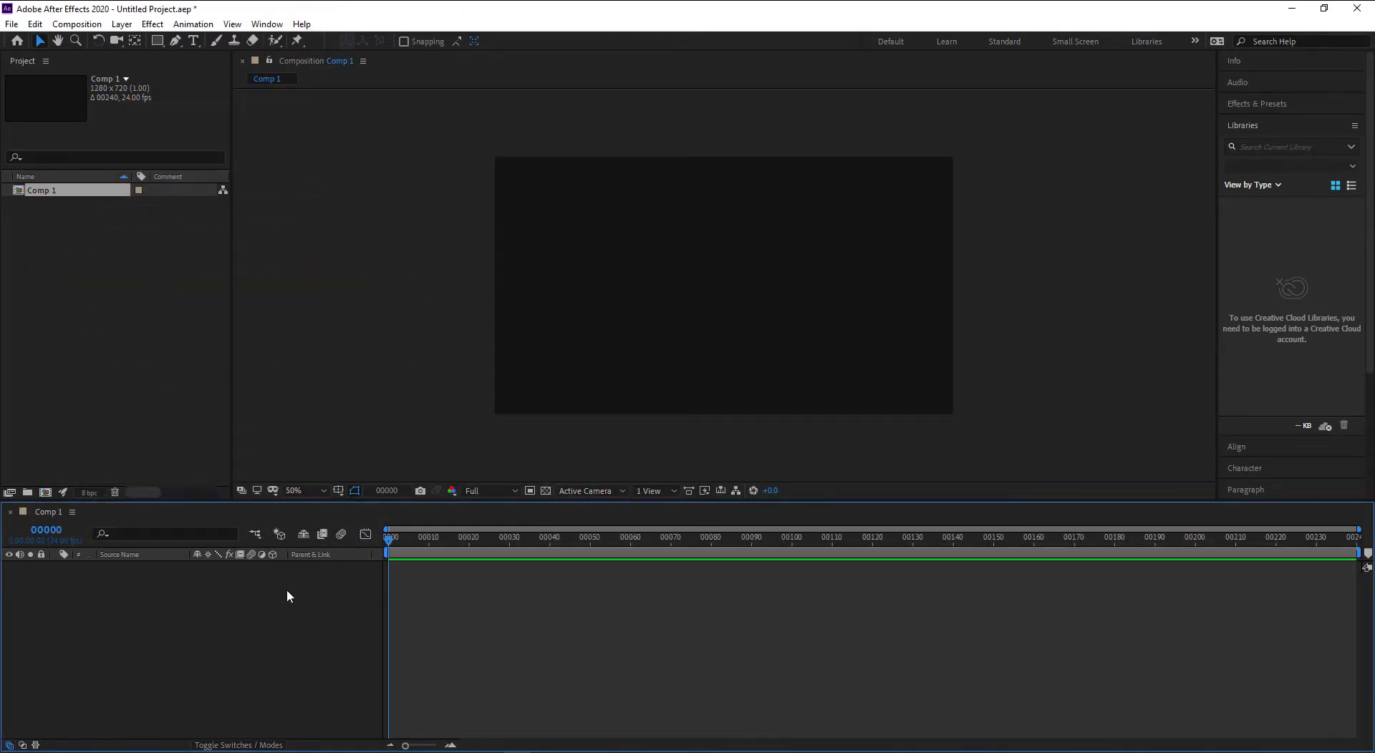
Add a lime green solid layer of 100 x 100 px to the composition.
{"action": "left_click", "coordinate": [302, 491]}
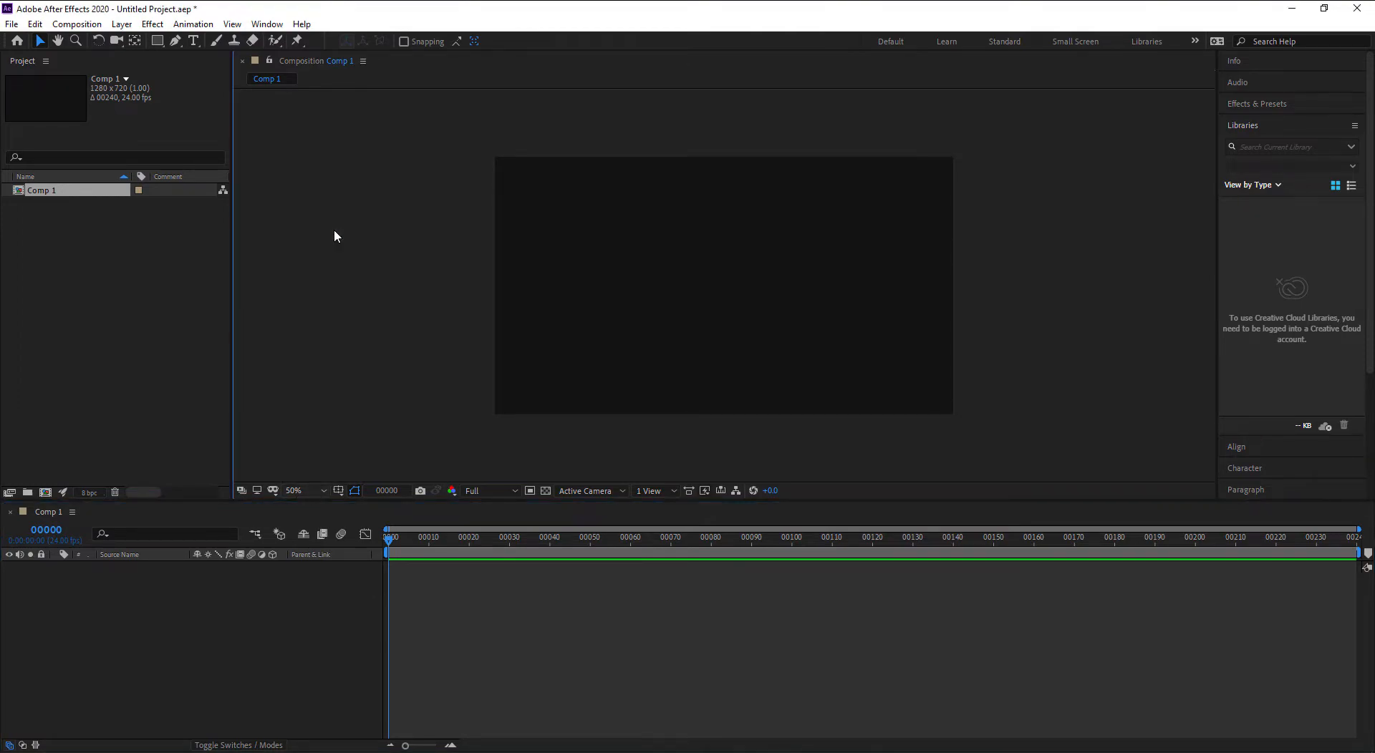
{"action": "left_click", "coordinate": [333, 236]}
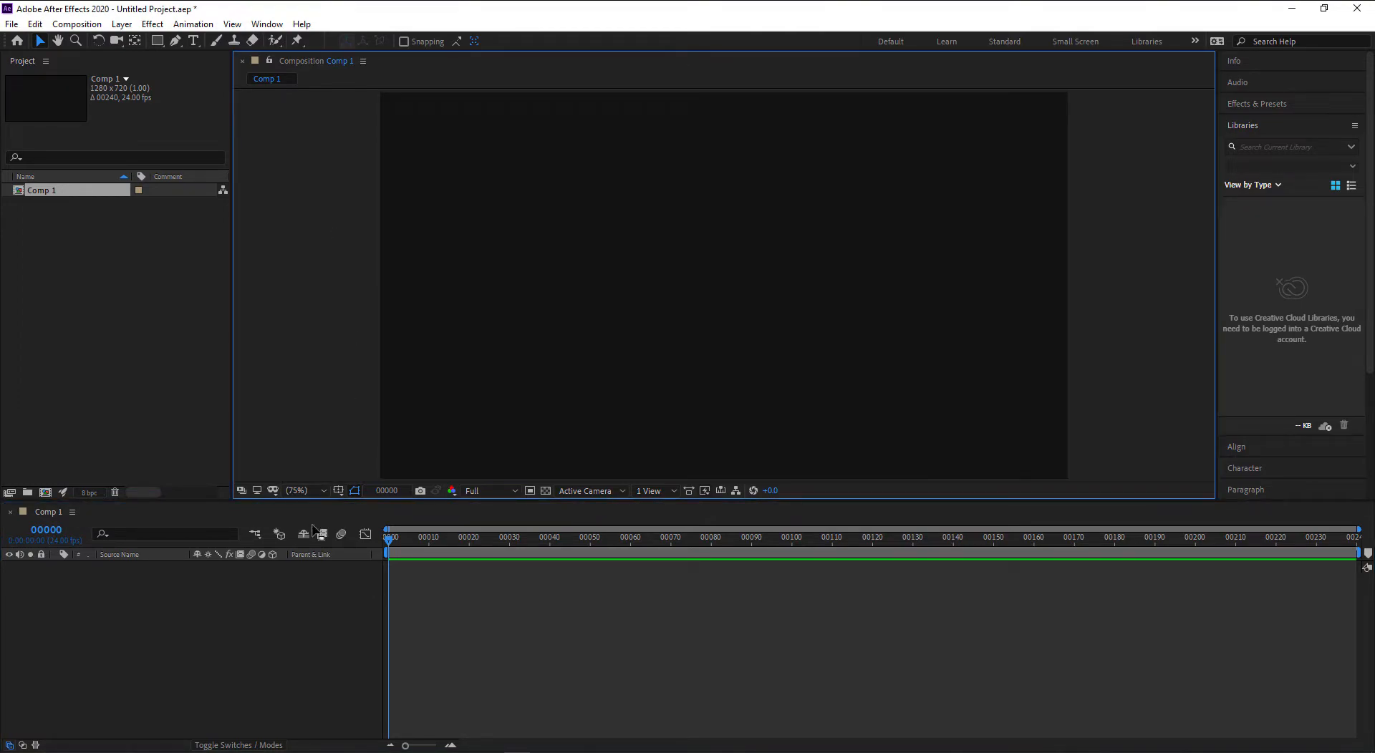
{"action": "right_click", "coordinate": [225, 694]}
{"action": "mouse_move", "coordinate": [256, 537]}
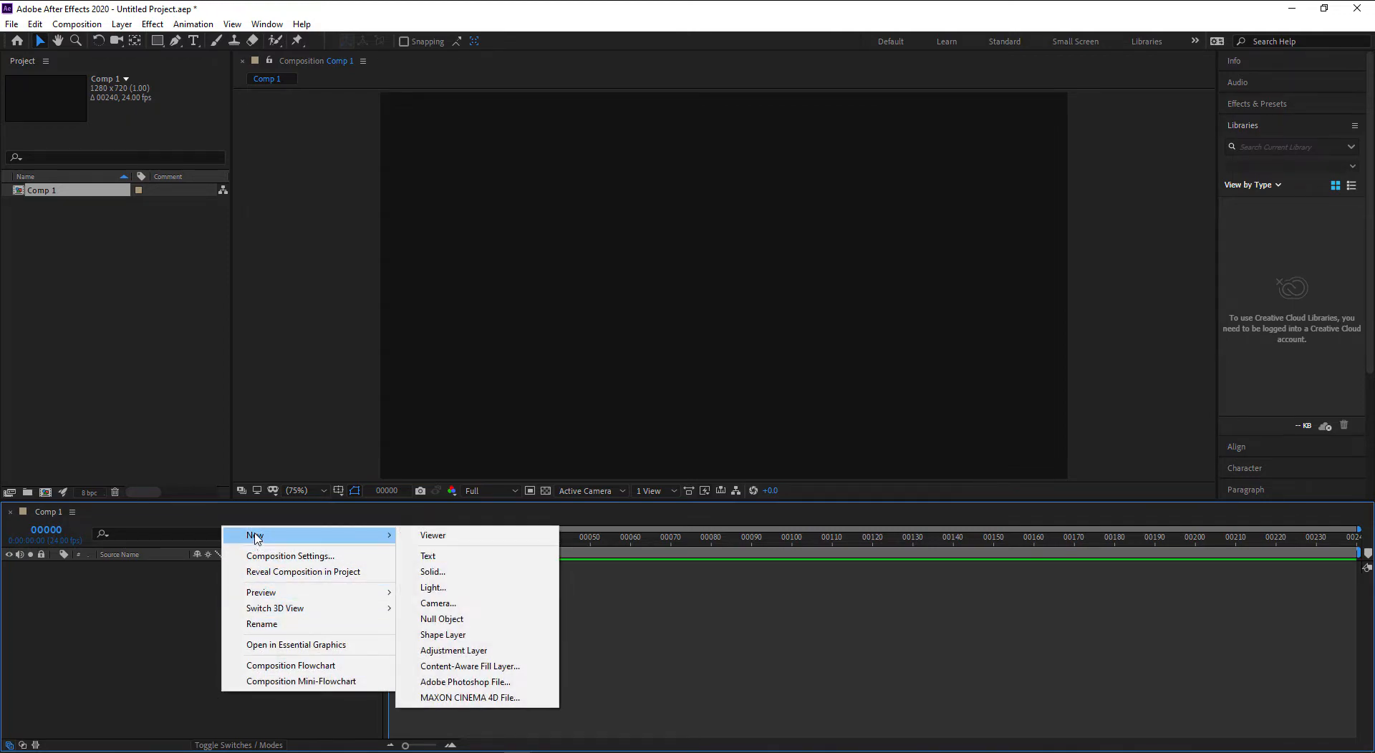
{"action": "left_click", "coordinate": [122, 24]}
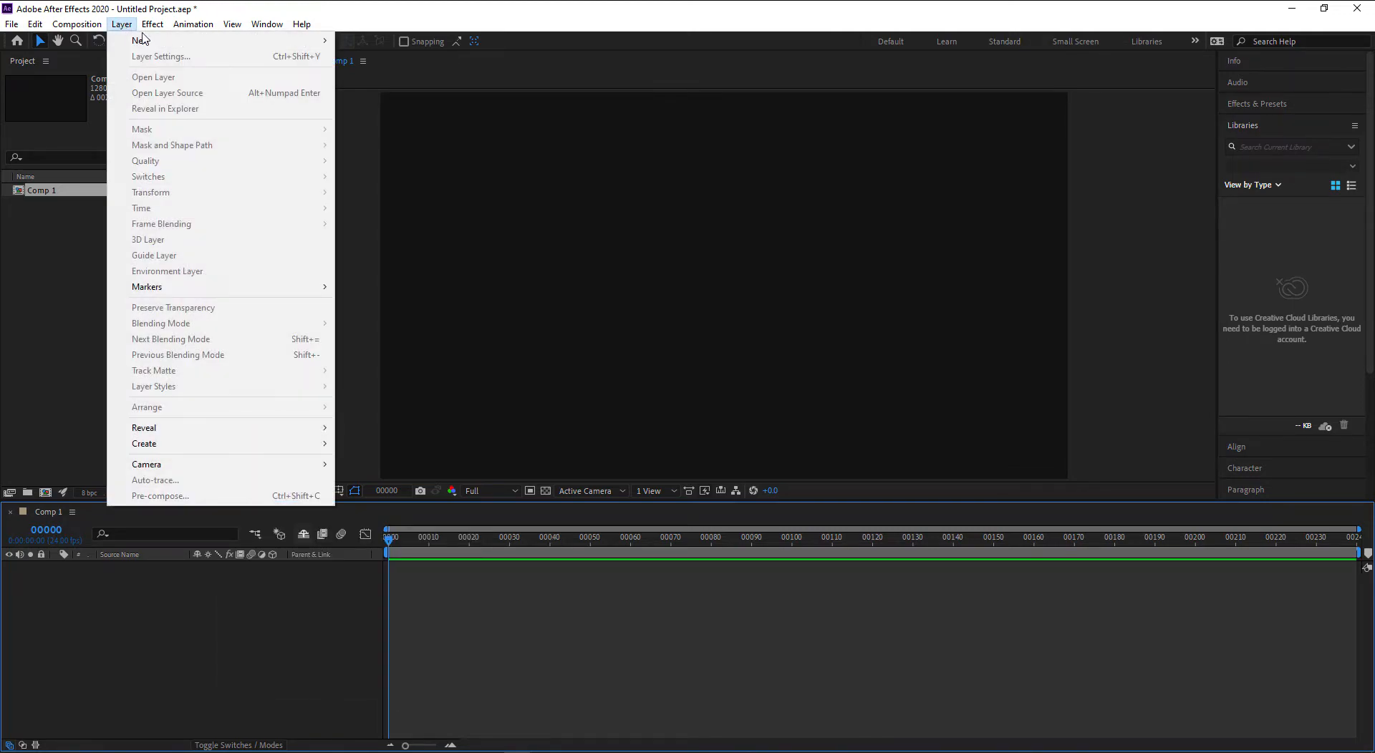
{"action": "mouse_move", "coordinate": [147, 41]}
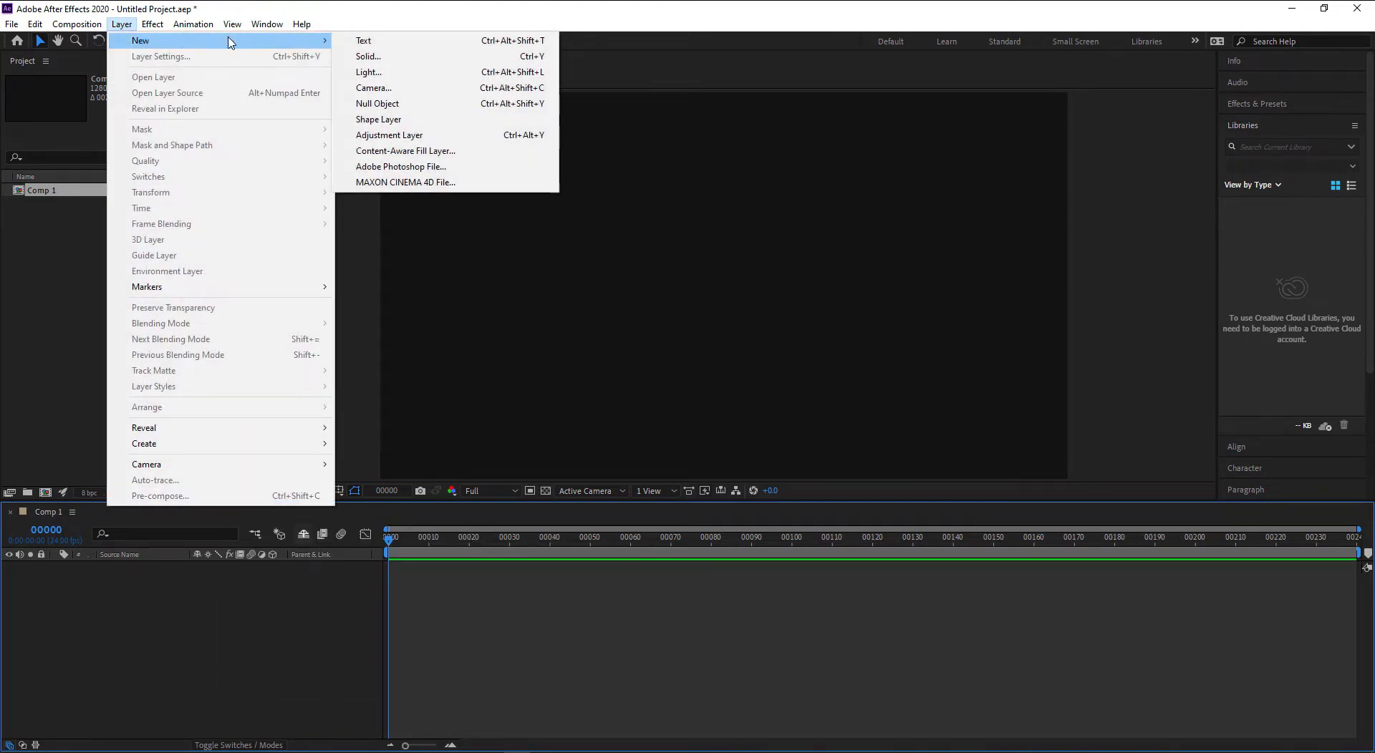
{"action": "left_click", "coordinate": [409, 56]}
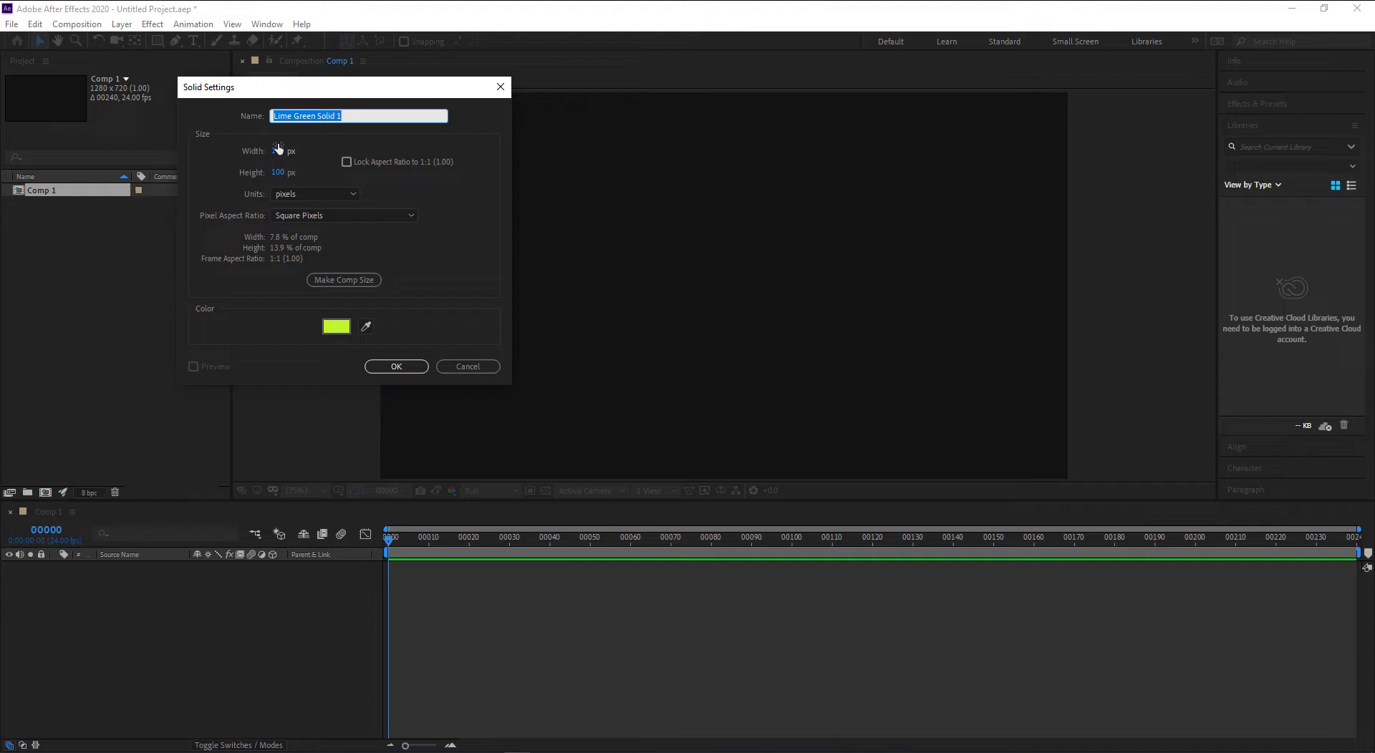
{"action": "left_click", "coordinate": [397, 365]}
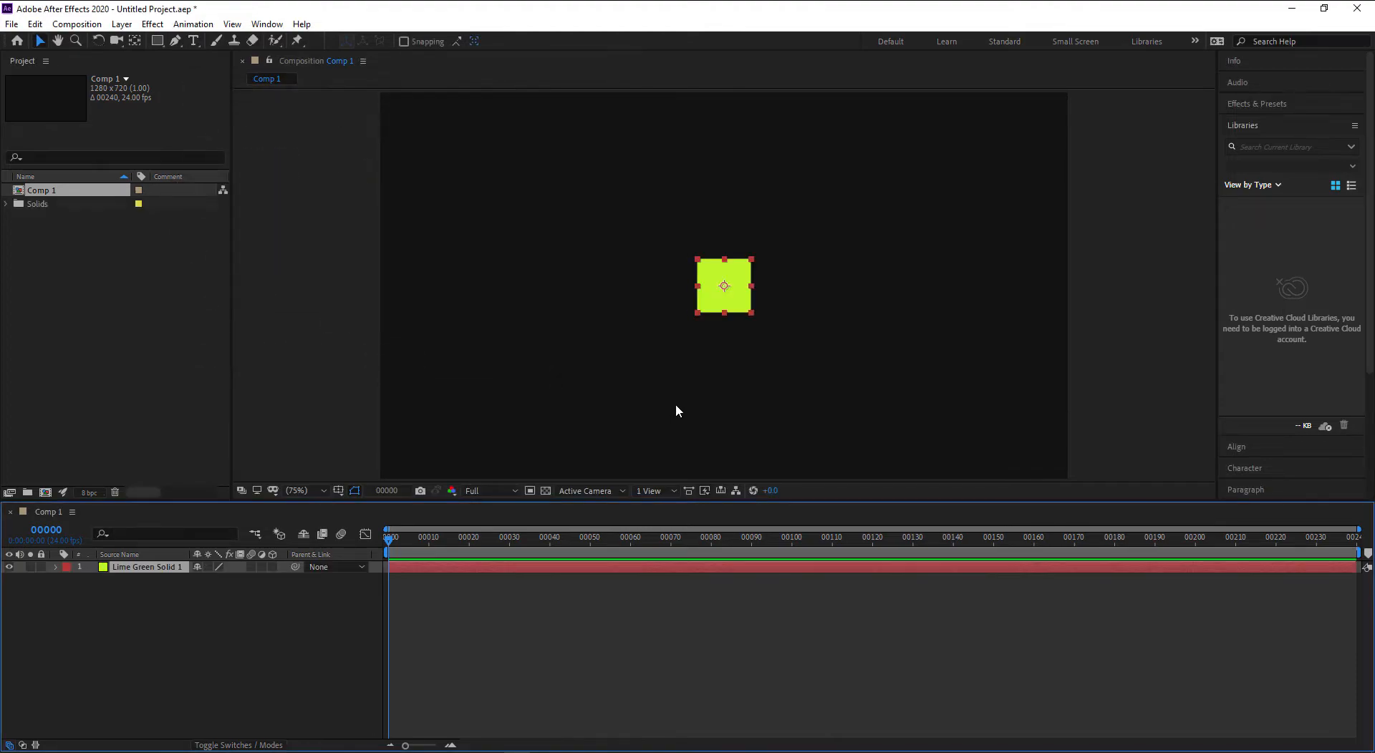
Move the green solid near the composition's upper-left corner, at about 108, 85, and expand its Transform properties.
{"action": "left_click_drag", "start_coordinate": [711, 272], "coordinate": [425, 124]}
{"action": "left_click", "coordinate": [54, 568]}
{"action": "left_click", "coordinate": [68, 580]}
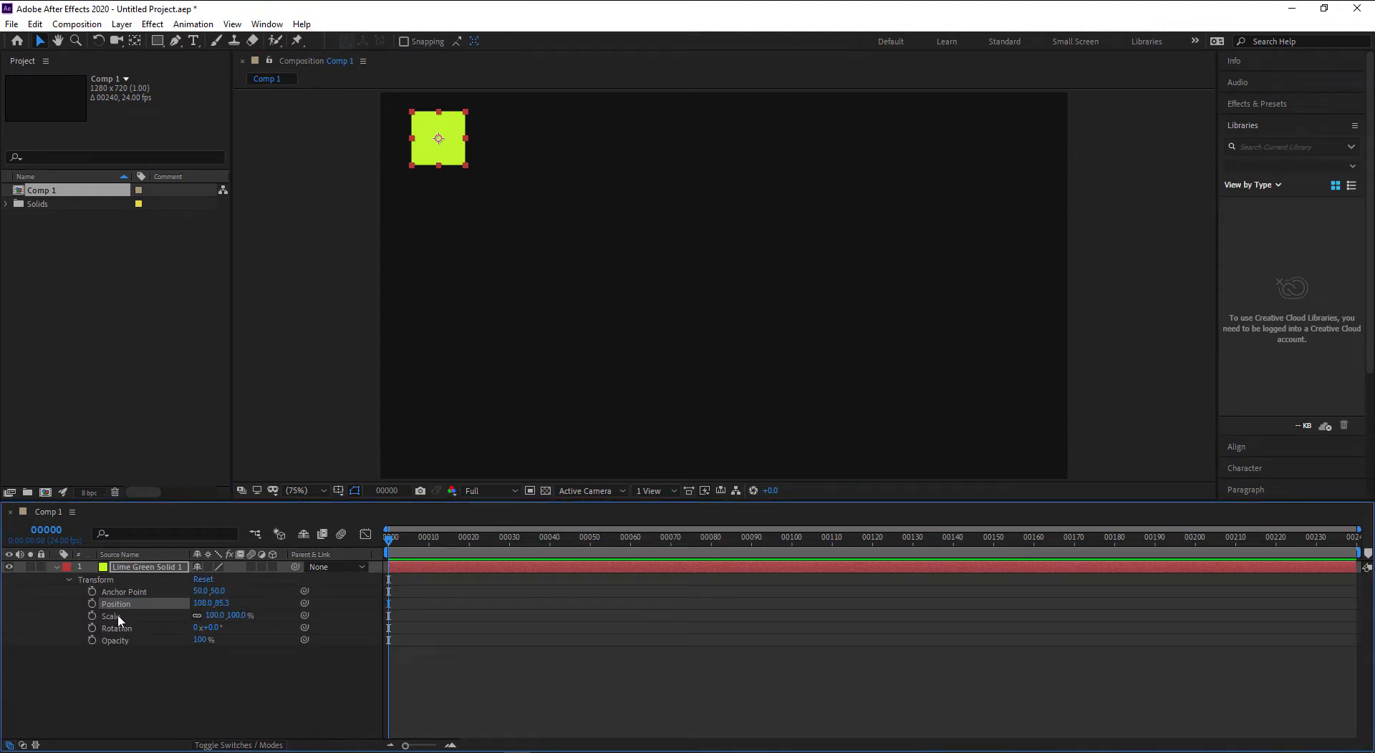
Change the green solid's size to 50 px wide and 50 px high.
{"action": "left_click", "coordinate": [77, 24]}
{"action": "left_click", "coordinate": [140, 53]}
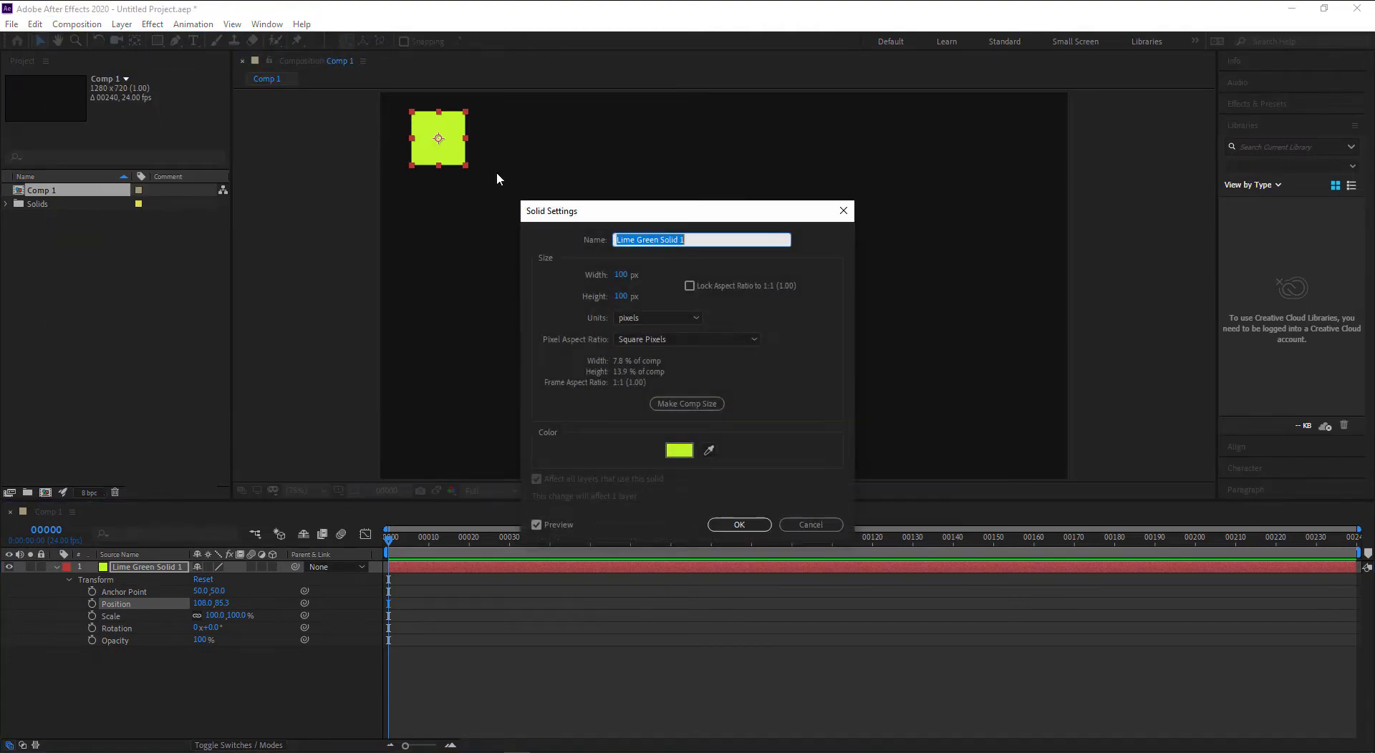
{"action": "key", "text": "Tab"}
{"action": "type", "text": "50"}
{"action": "key", "text": "Tab"}
{"action": "type", "text": "50"}
{"action": "key", "text": "Tab"}
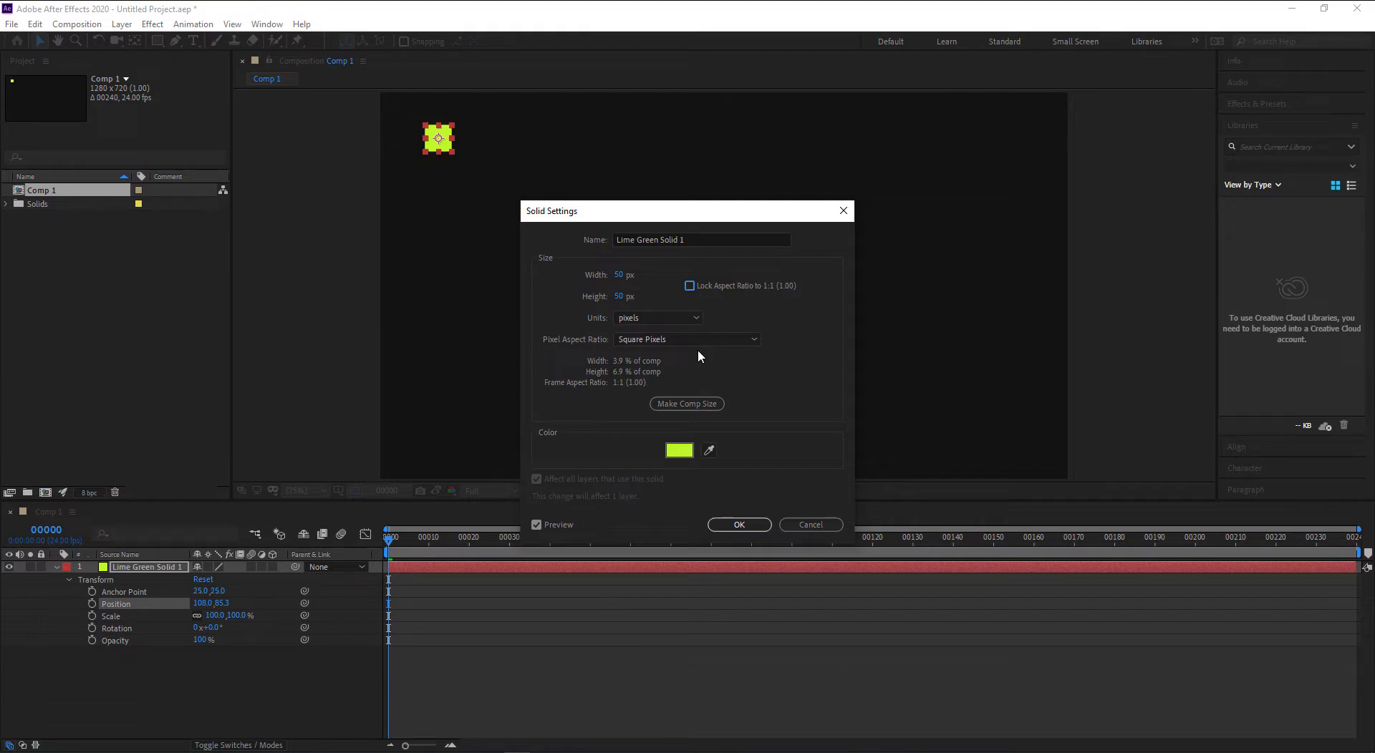
{"action": "left_click", "coordinate": [739, 525]}
{"action": "left_click", "coordinate": [320, 713]}
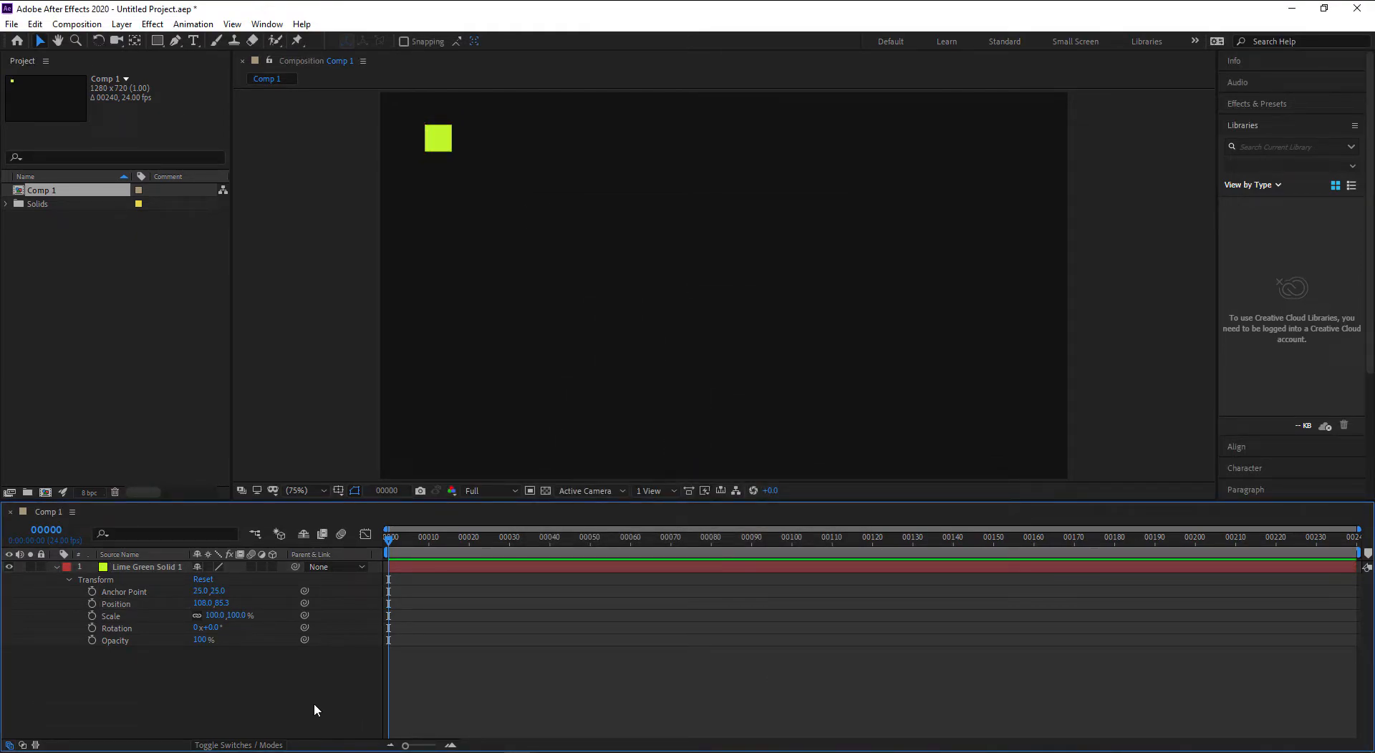
Duplicate the solid twice and place the copies in a column below it, at about y 228 and y 372.
{"action": "left_click", "coordinate": [442, 143]}
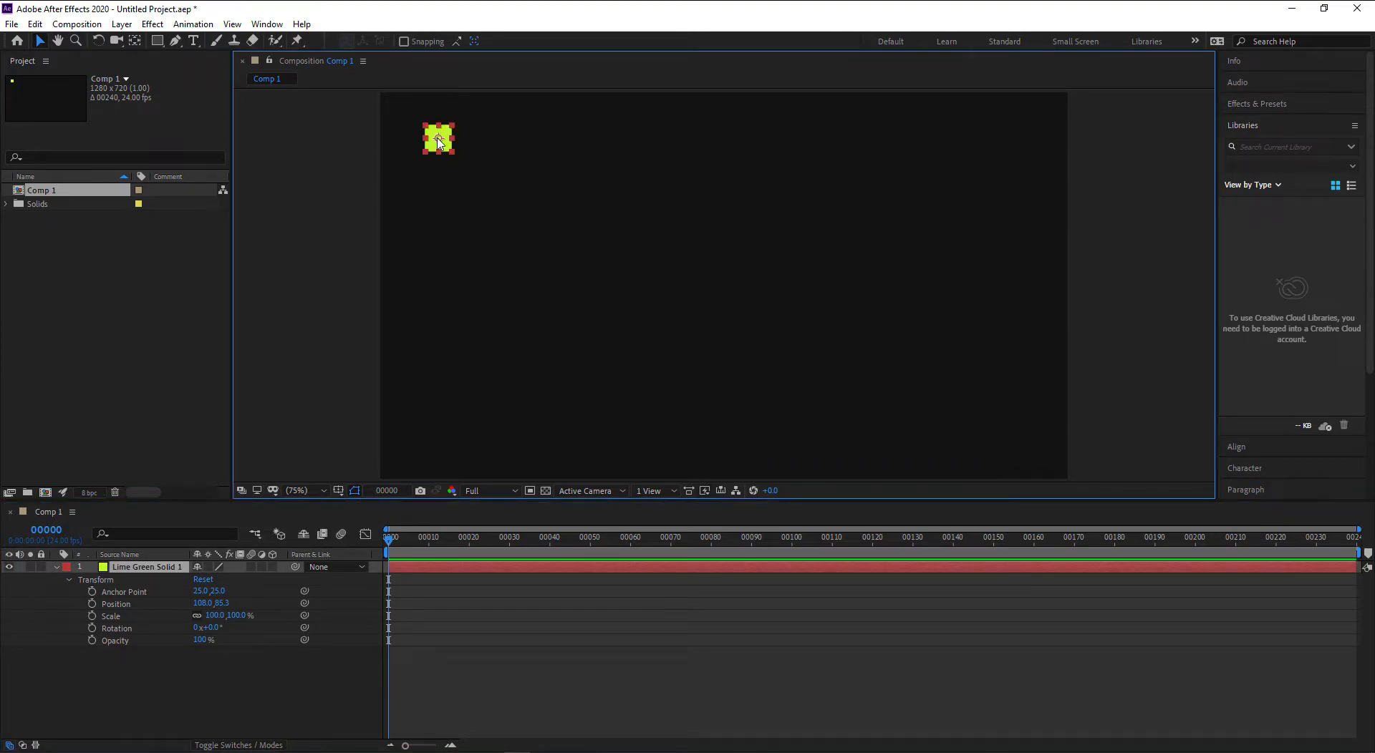
{"action": "left_click", "coordinate": [56, 567]}
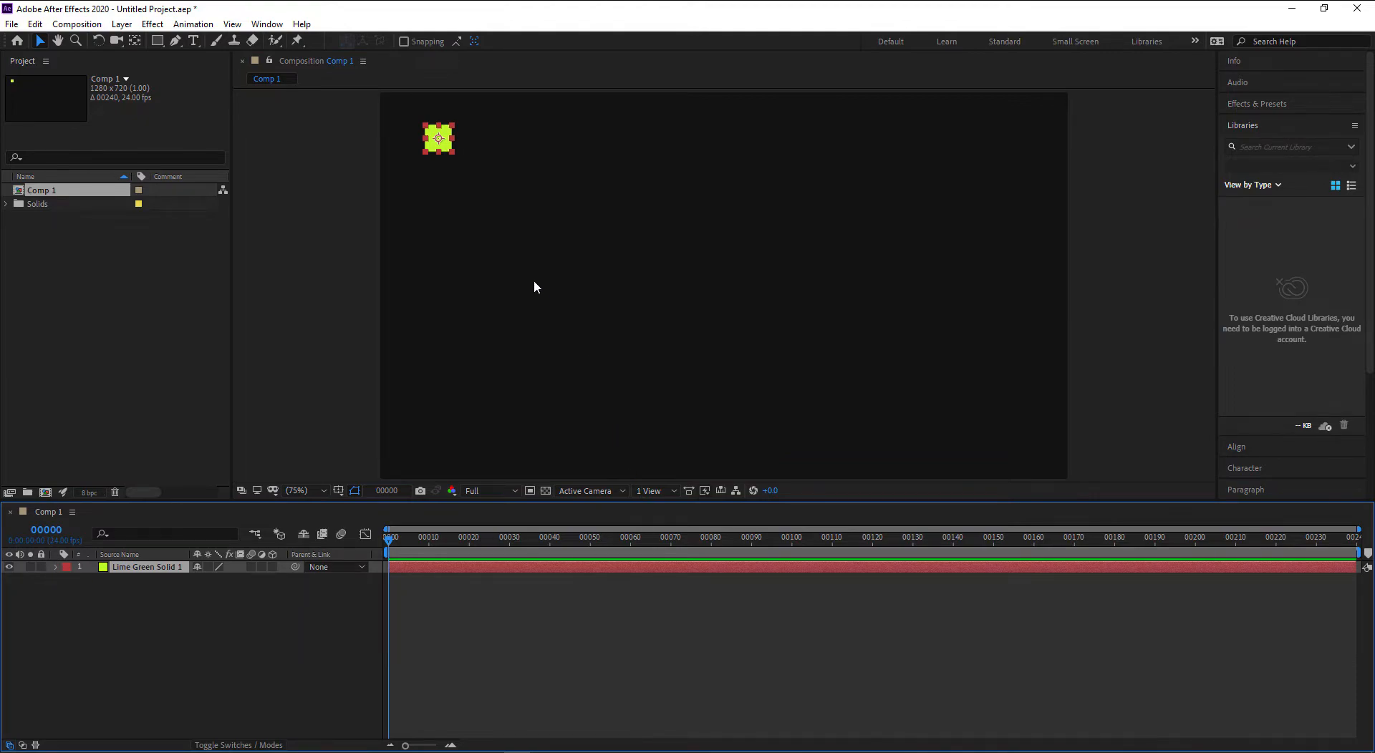
{"action": "key", "text": "ctrl+d"}
{"action": "left_click_drag", "start_coordinate": [438, 140], "coordinate": [447, 226]}
{"action": "key", "text": "ctrl+d"}
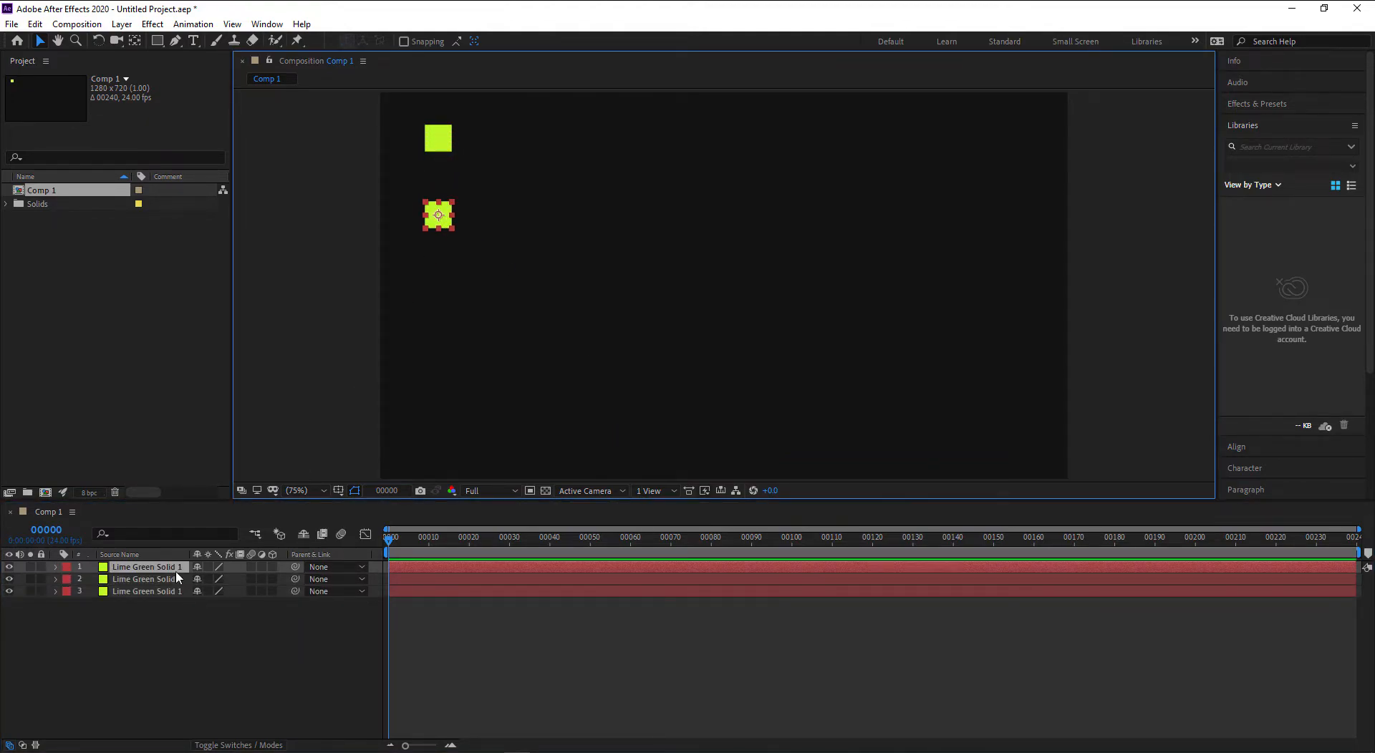
{"action": "left_click_drag", "start_coordinate": [439, 216], "coordinate": [438, 285]}
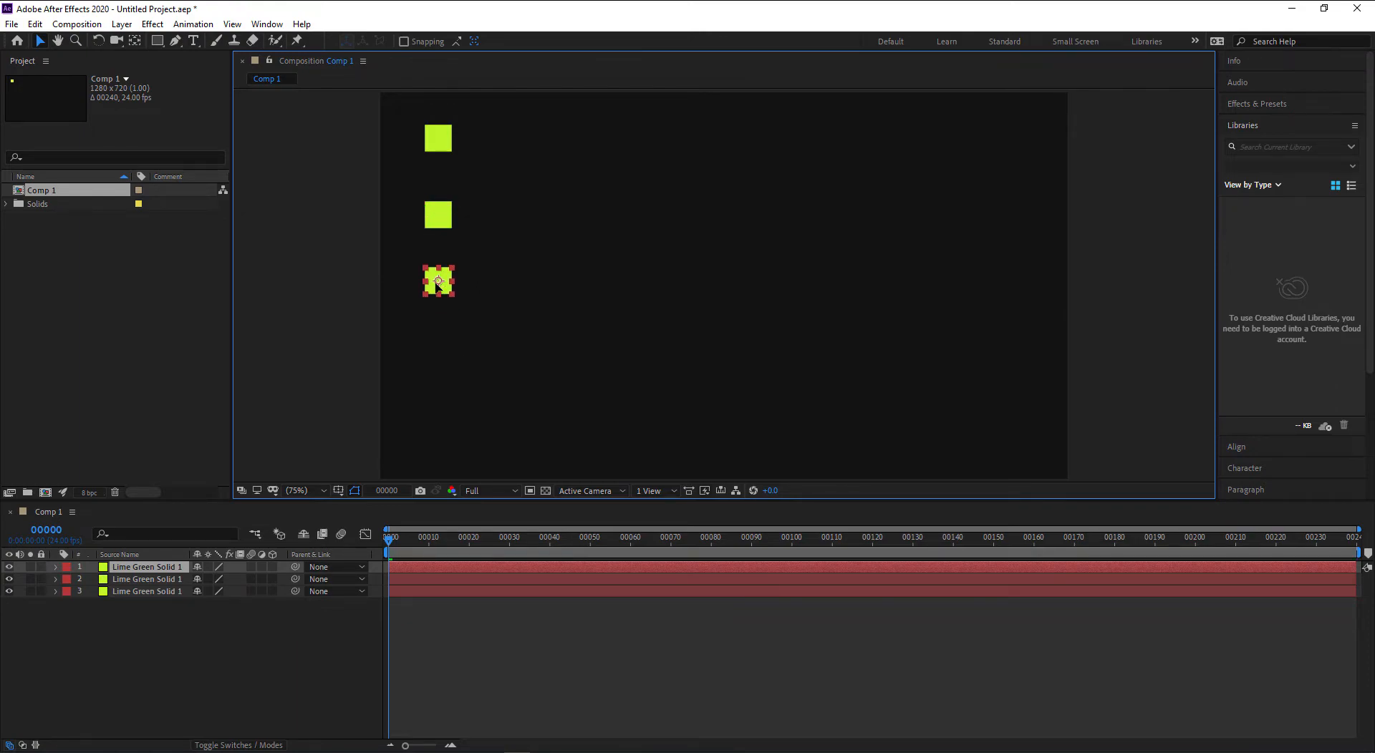
{"action": "left_click", "coordinate": [514, 290]}
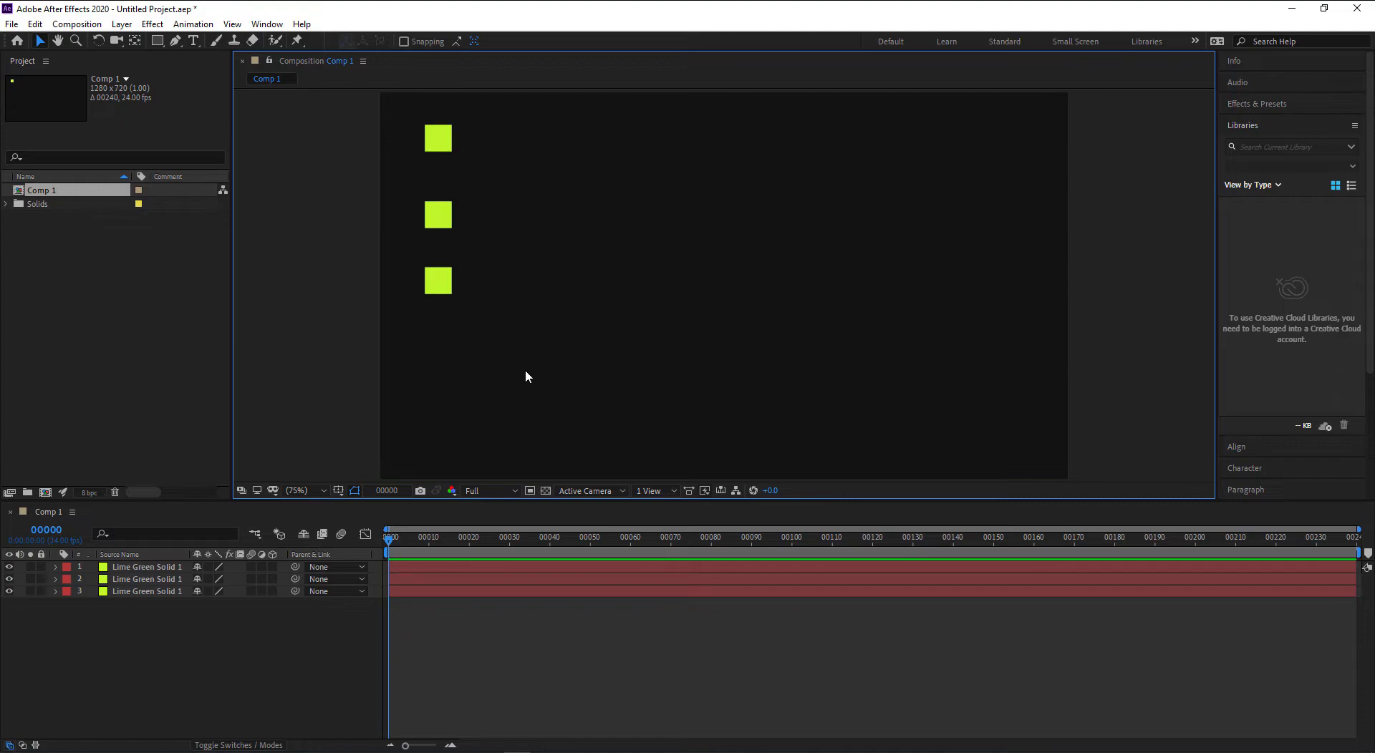
{"action": "left_click_drag", "start_coordinate": [444, 289], "coordinate": [445, 301]}
{"action": "left_click", "coordinate": [569, 323]}
Widen the composition viewing area on both sides and display the composition at 100% with all three squares in view.
{"action": "left_click_drag", "start_coordinate": [1217, 257], "coordinate": [1372, 260]}
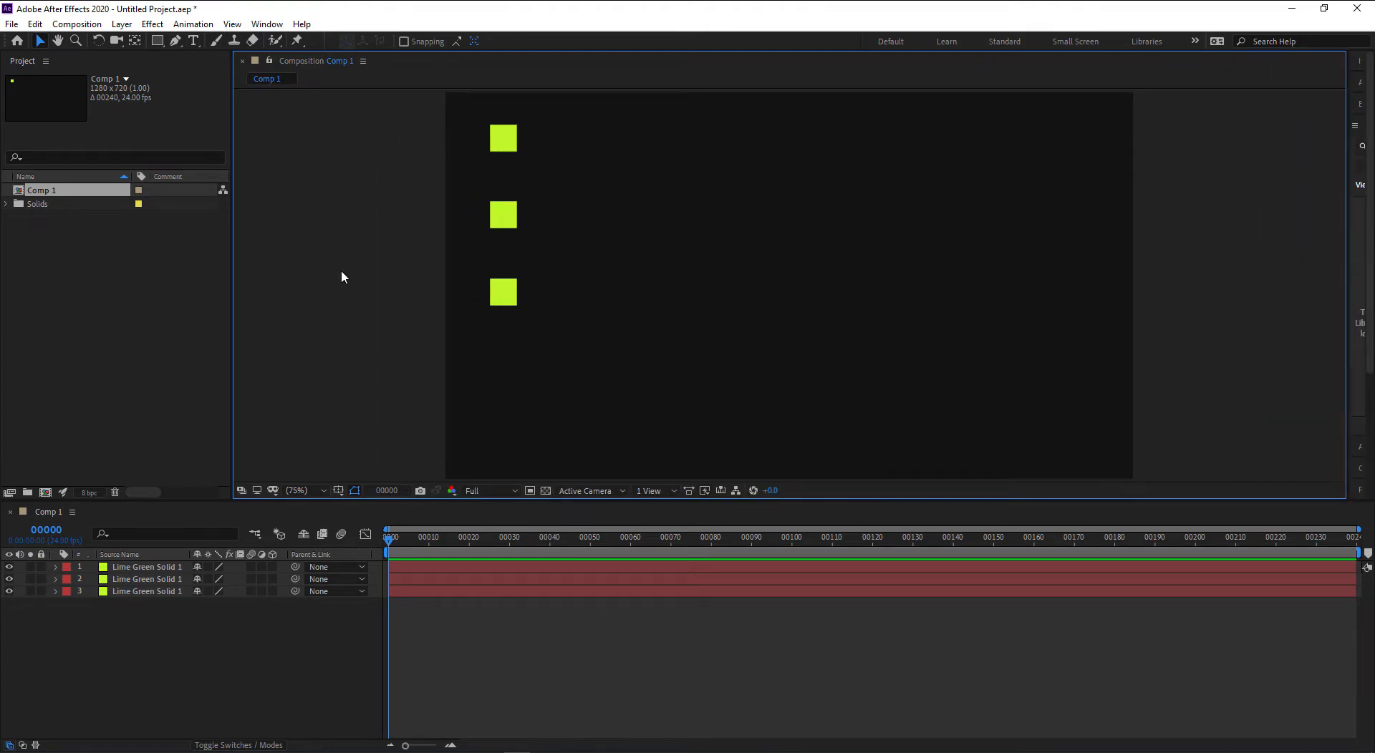
{"action": "left_click_drag", "start_coordinate": [233, 313], "coordinate": [51, 307]}
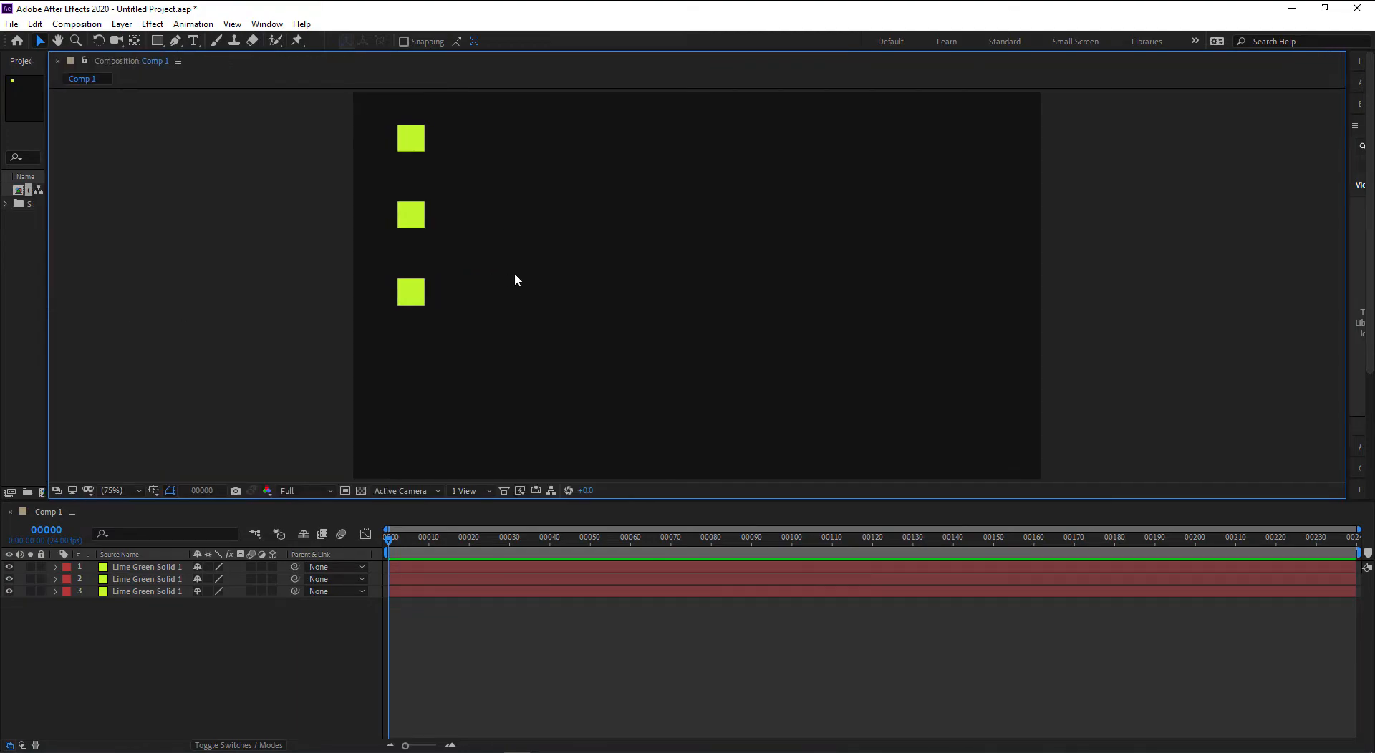
{"action": "key", "text": "slash"}
{"action": "left_click_drag", "start_coordinate": [517, 280], "coordinate": [514, 365]}
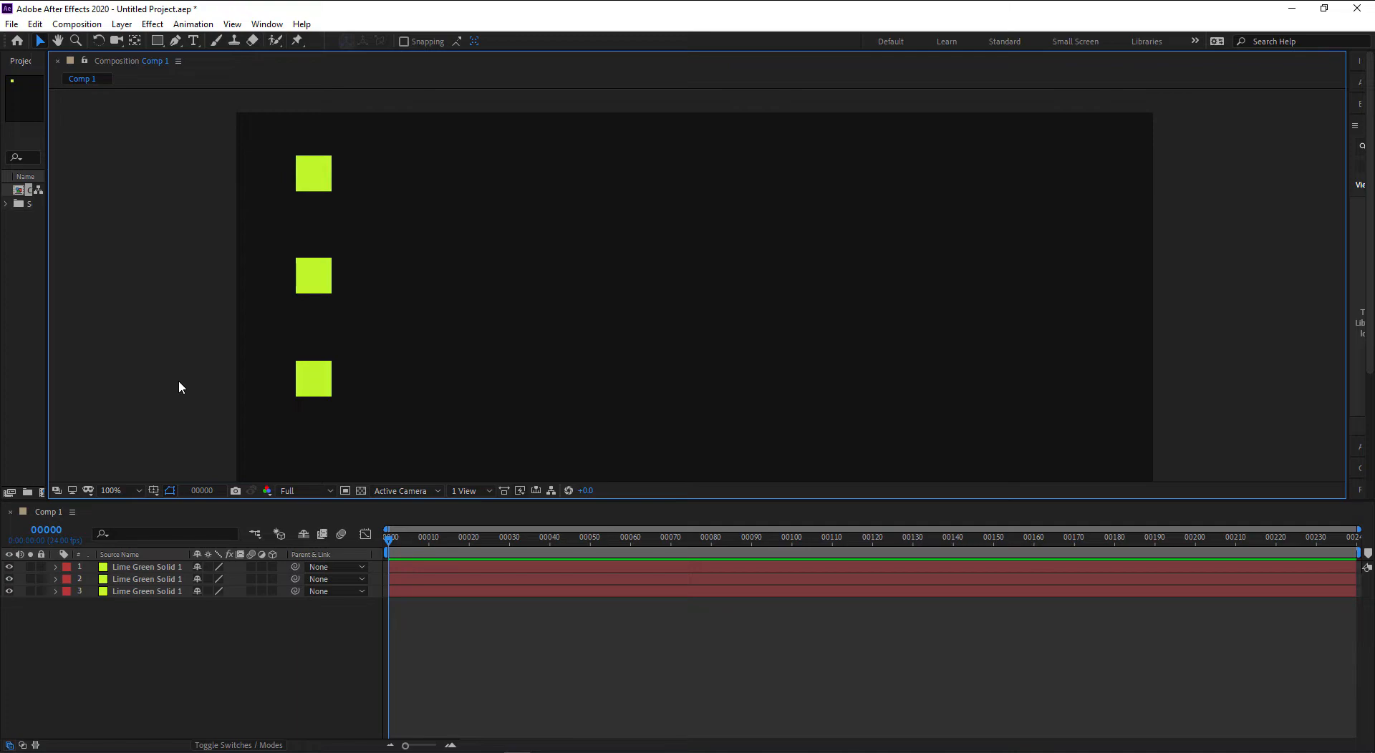
Reveal the Position property of all three solids and set a Position keyframe for each at frame 0.
{"action": "left_click_drag", "start_coordinate": [160, 635], "coordinate": [152, 566]}
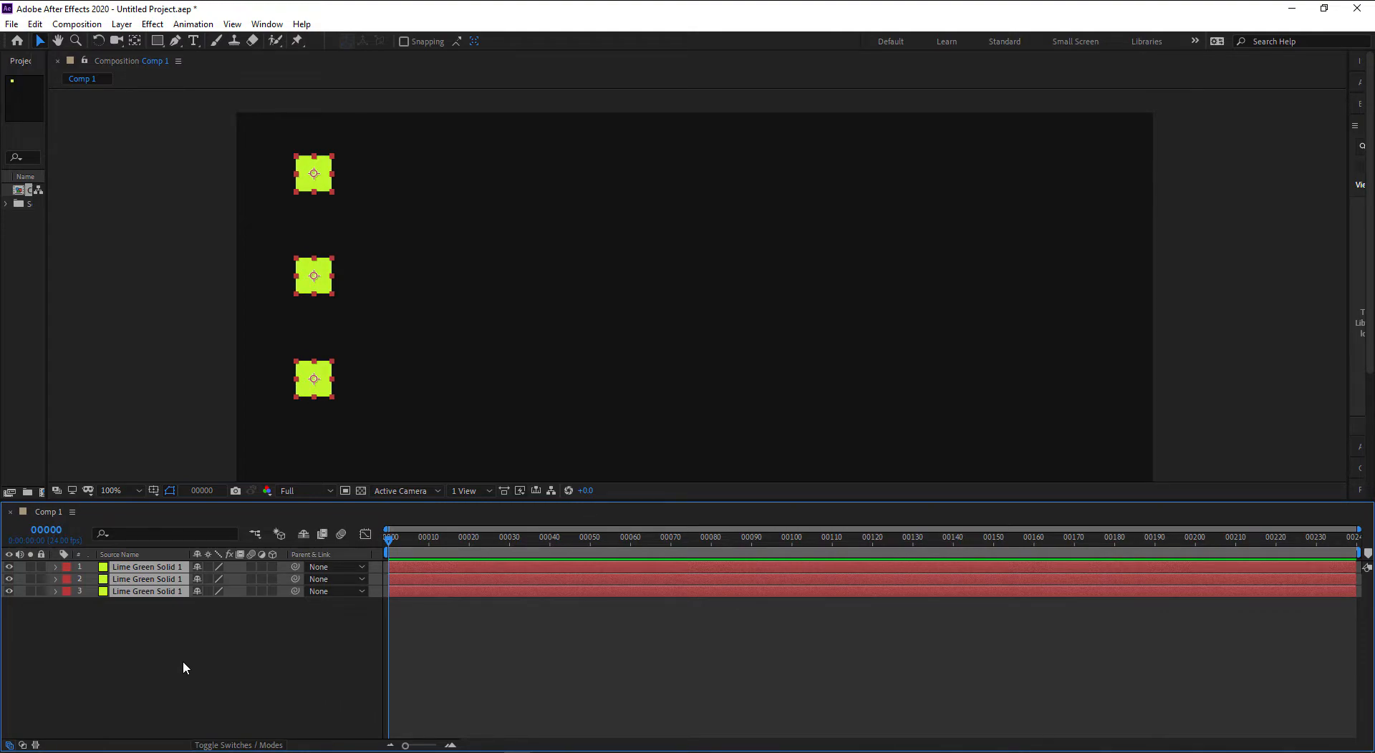
{"action": "left_click", "coordinate": [160, 659]}
{"action": "left_click_drag", "start_coordinate": [166, 647], "coordinate": [135, 565]}
{"action": "key", "text": "p"}
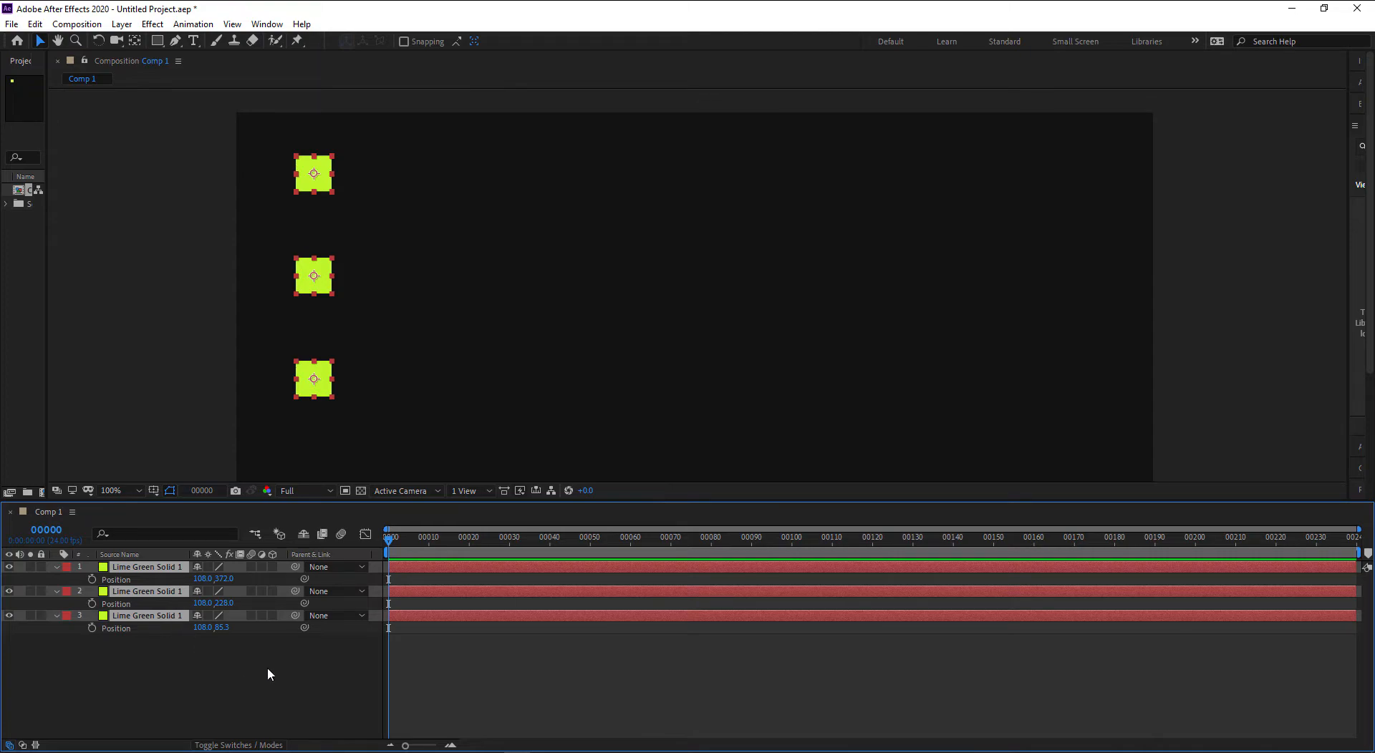
{"action": "left_click_drag", "start_coordinate": [388, 538], "coordinate": [538, 555]}
{"action": "key", "text": "Home"}
{"action": "left_click", "coordinate": [92, 578]}
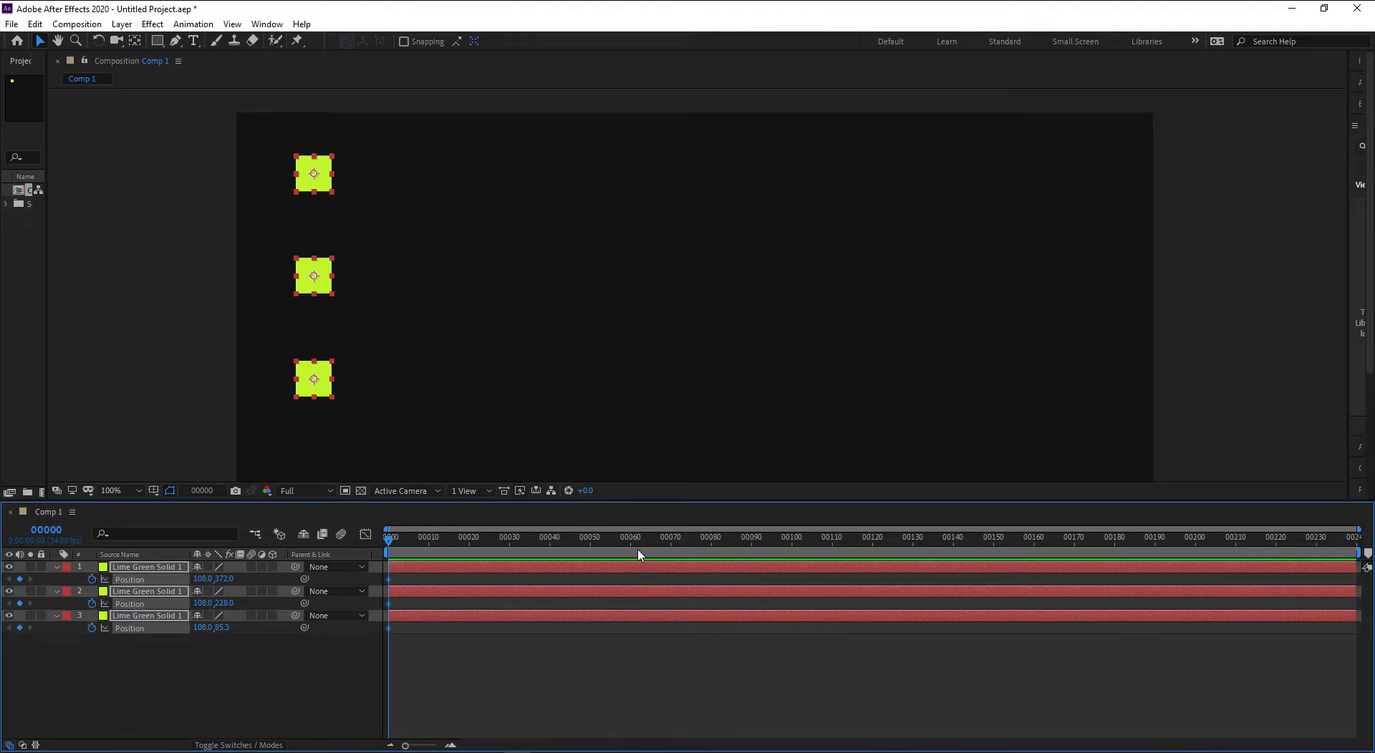
At frame 50, move all three squares horizontally to about x 1139 on the composition's right side to keyframe their end positions.
{"action": "left_click", "coordinate": [591, 553]}
{"action": "left_click_drag", "start_coordinate": [317, 377], "coordinate": [1054, 382]}
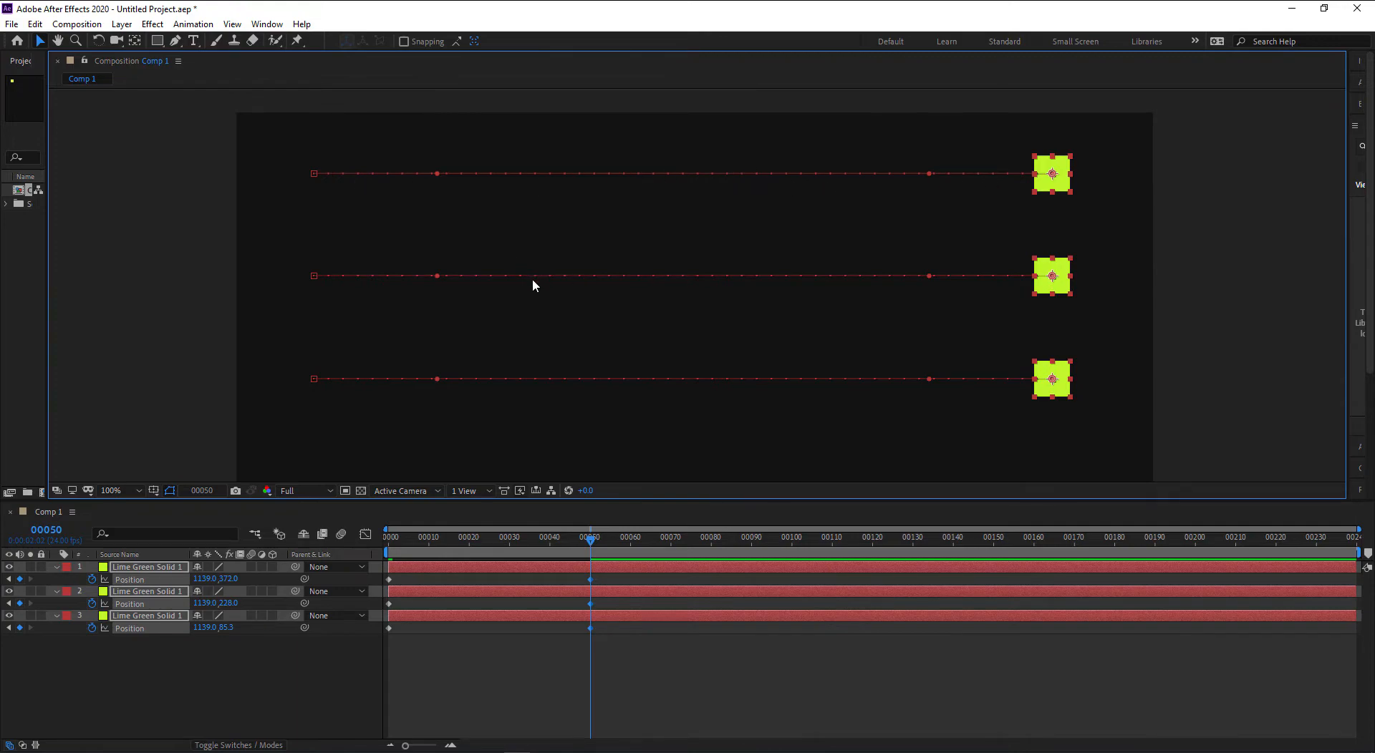
{"action": "left_click", "coordinate": [664, 679]}
Preview the squares' motion from frame 0, and end the work area at frame 60.
{"action": "mouse_move", "coordinate": [386, 546]}
{"action": "left_mouse_down"}
{"action": "mouse_move", "coordinate": [570, 552]}
{"action": "mouse_move", "coordinate": [363, 550]}
{"action": "left_mouse_up"}
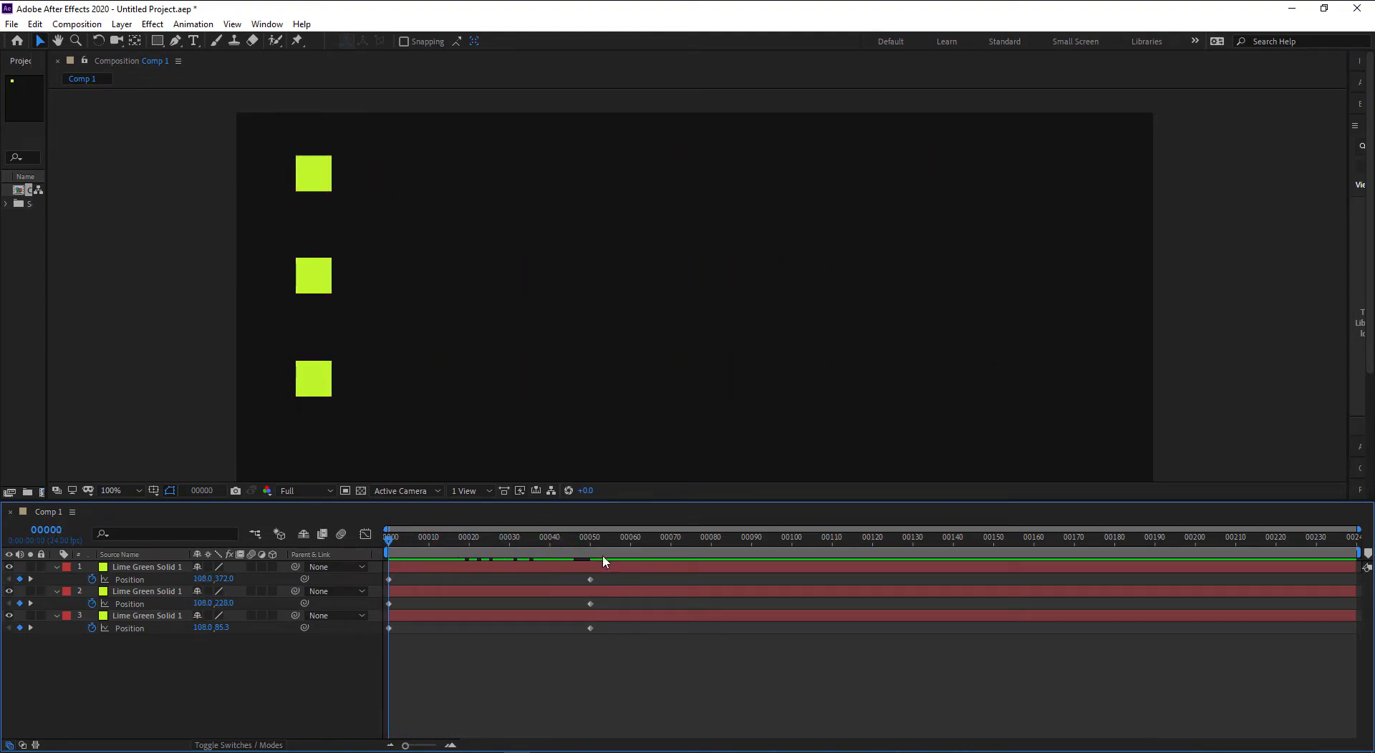
{"action": "left_click", "coordinate": [631, 550]}
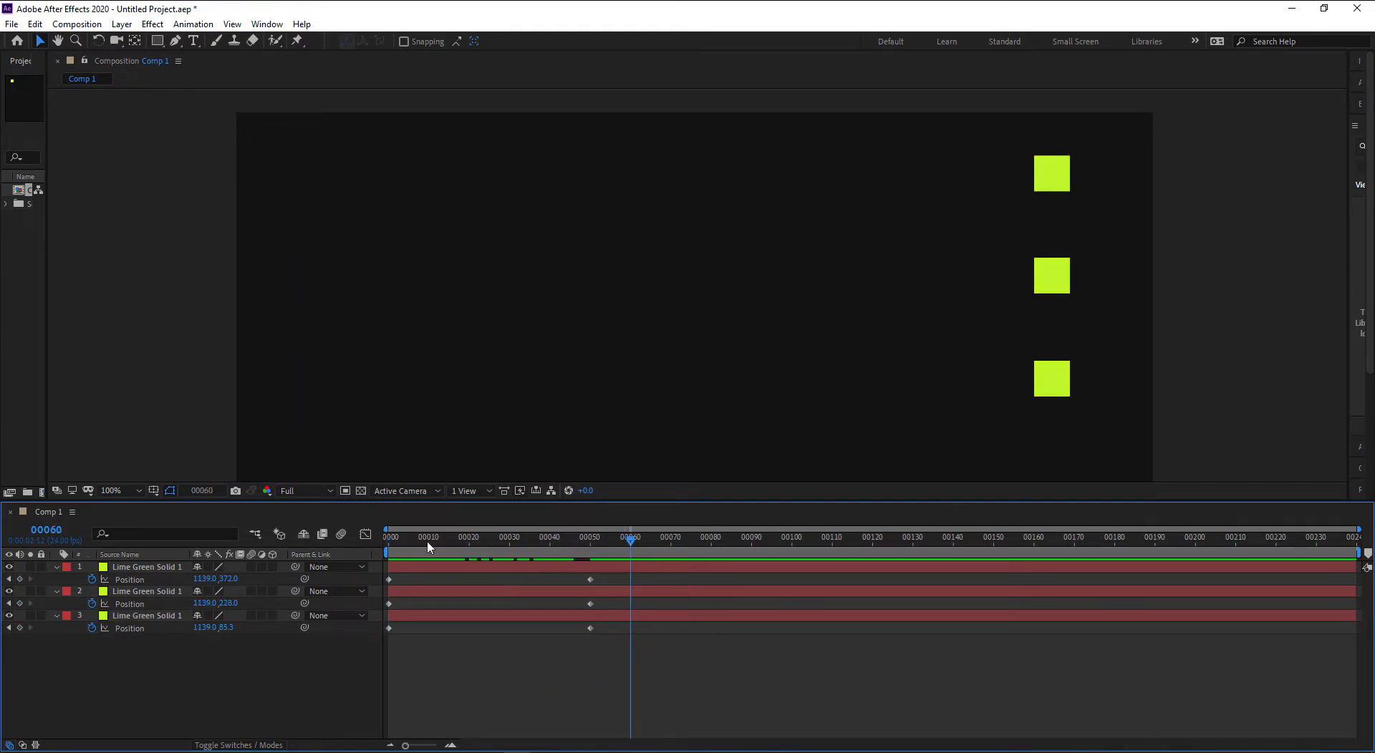
{"action": "left_click_drag", "start_coordinate": [426, 545], "coordinate": [363, 541]}
{"action": "key", "text": "space"}
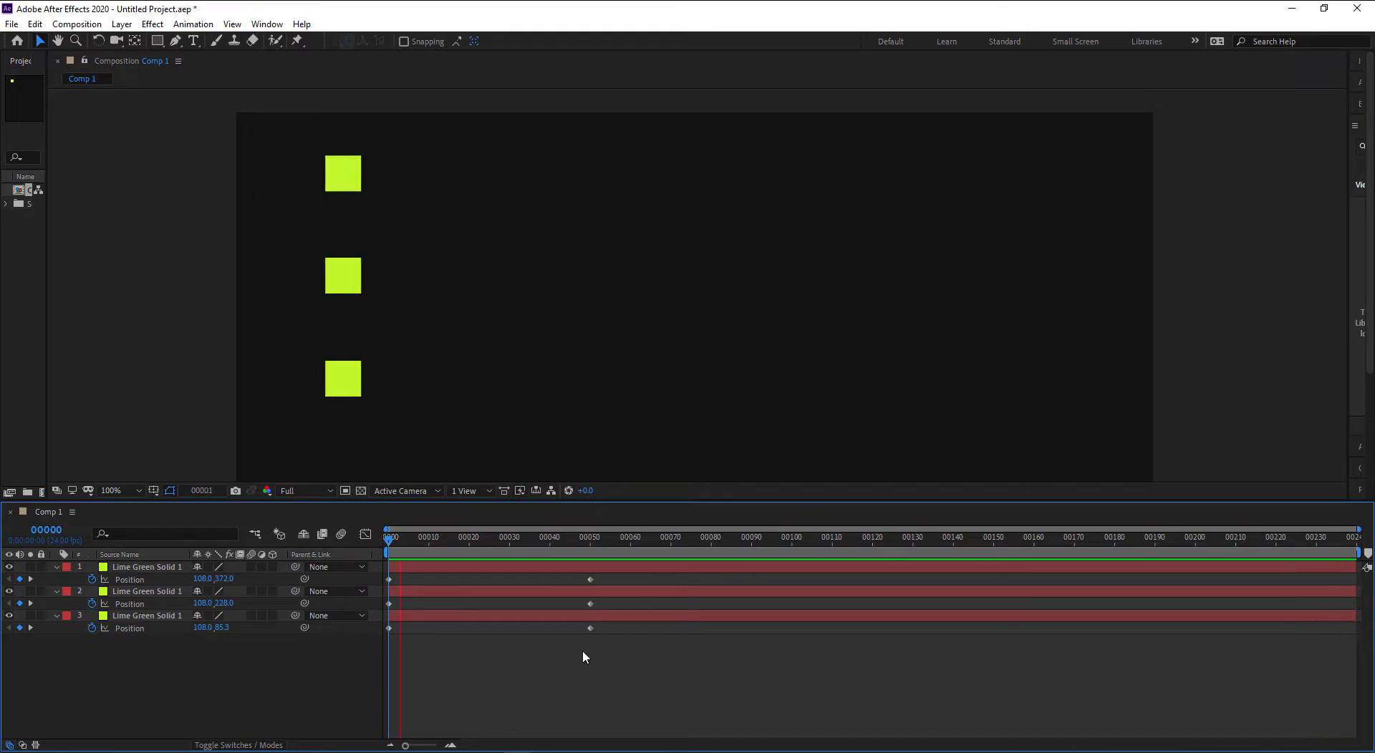
{"action": "key", "text": "space"}
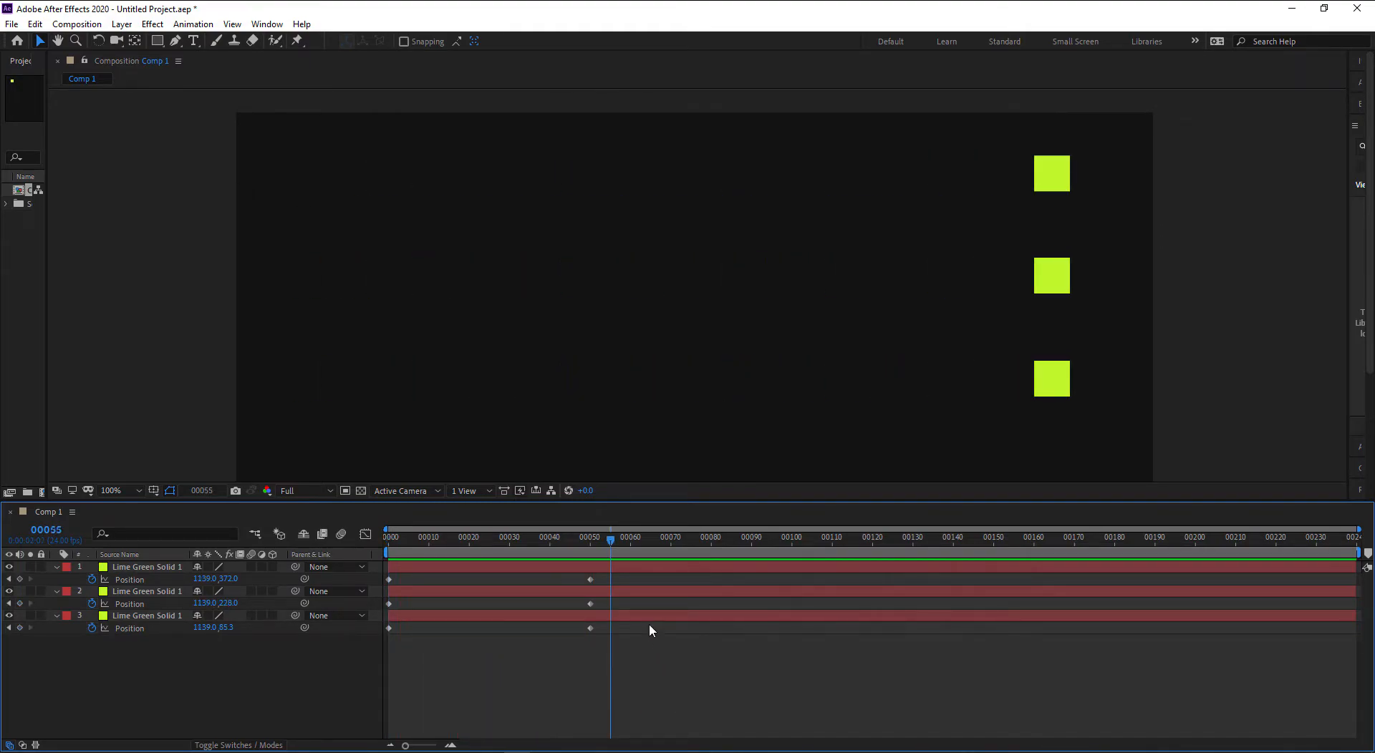
{"action": "left_click_drag", "start_coordinate": [611, 540], "coordinate": [634, 562]}
{"action": "key", "text": "n"}
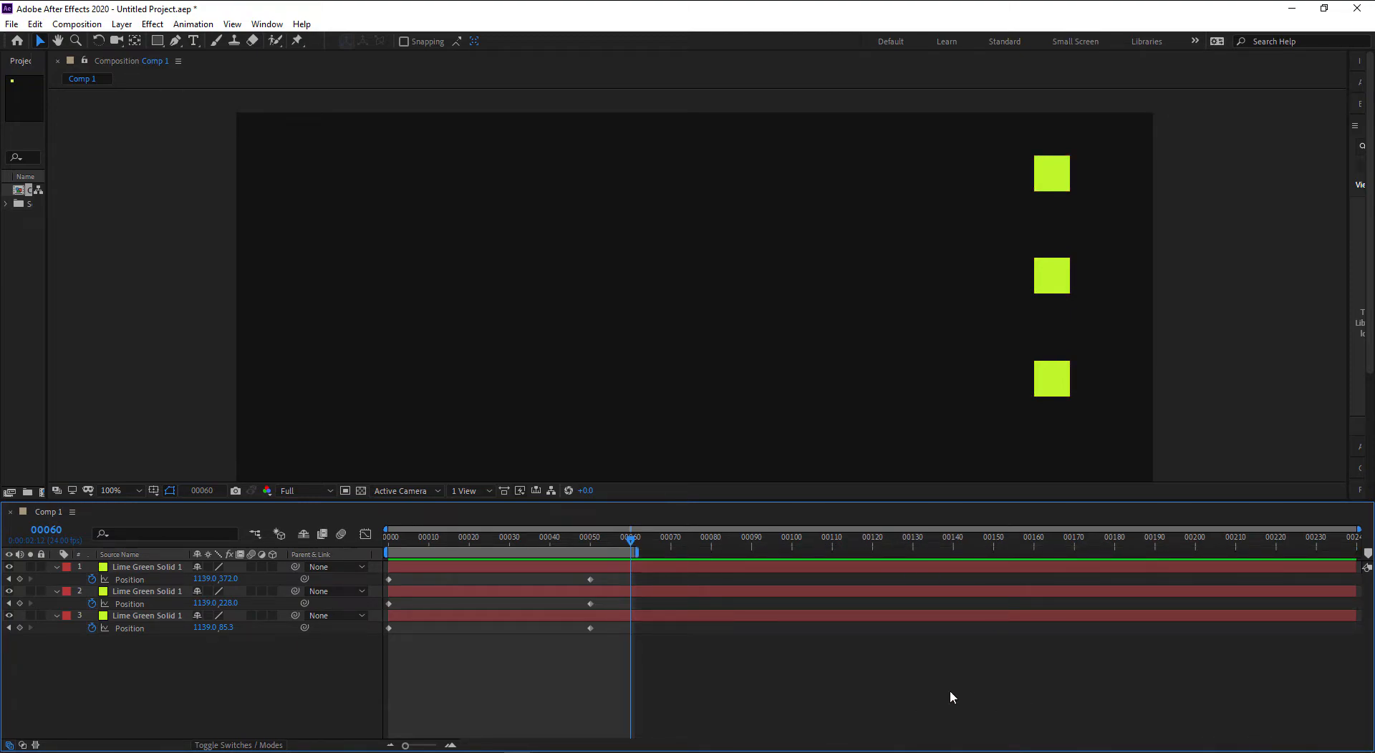
Play back the work area from frame 0, stop playback, and select the lowest square's layer.
{"action": "left_click_drag", "start_coordinate": [630, 541], "coordinate": [345, 545]}
{"action": "key", "text": "space"}
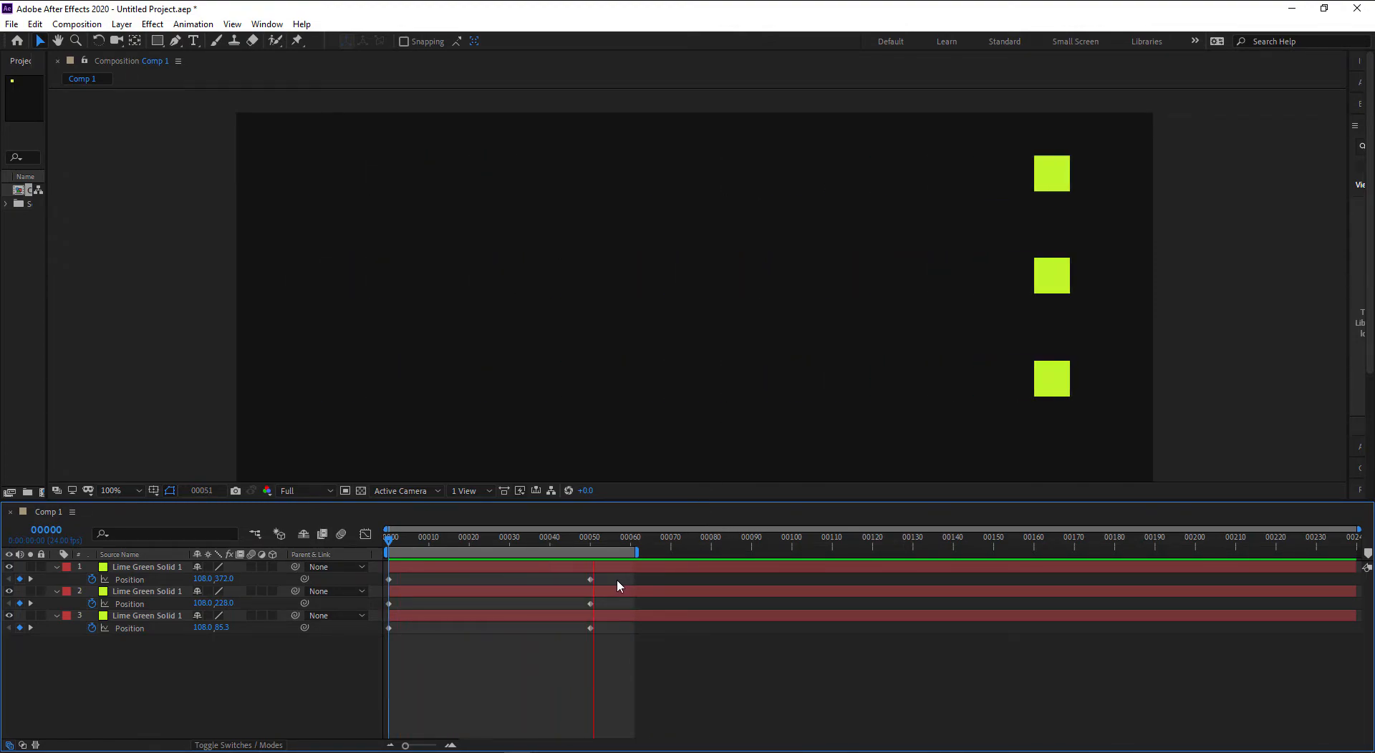
{"action": "left_click_drag", "start_coordinate": [613, 577], "coordinate": [368, 587]}
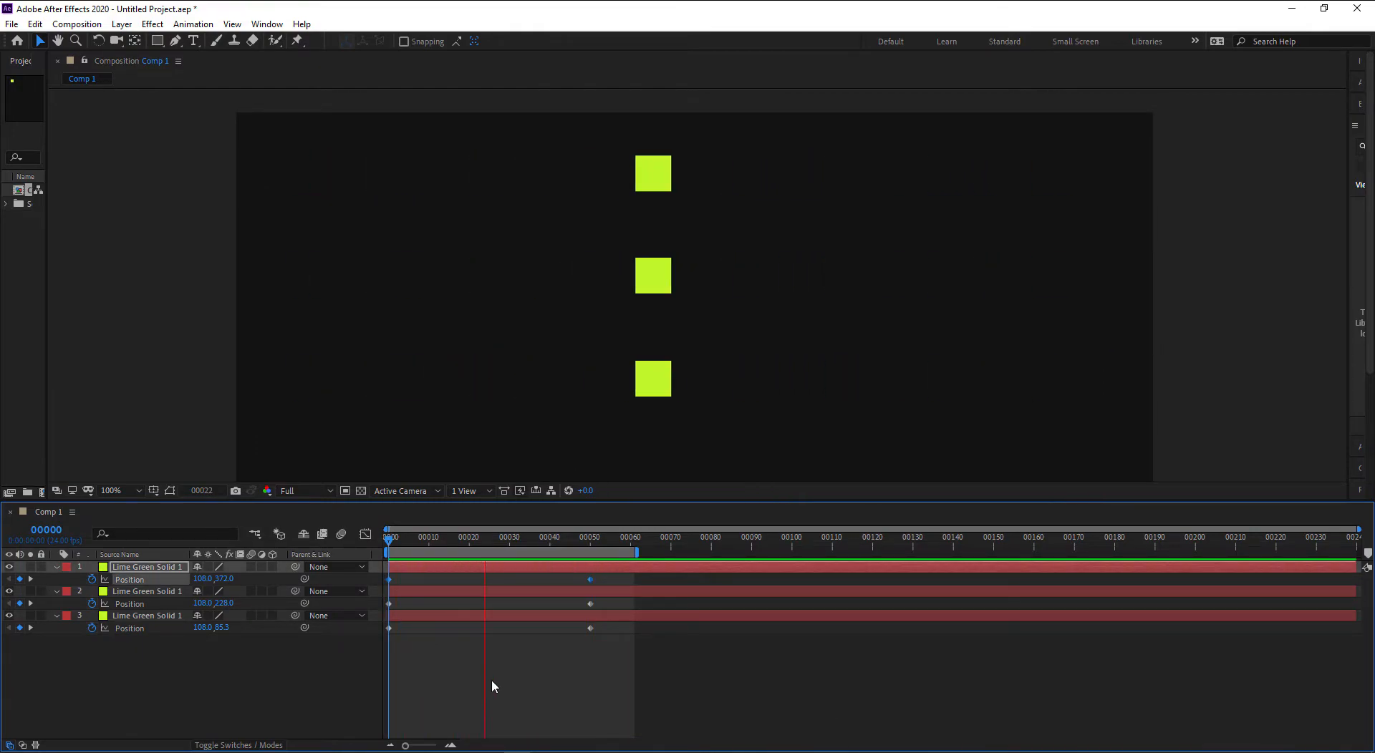
{"action": "key", "text": "space"}
{"action": "left_click", "coordinate": [582, 690]}
{"action": "left_click", "coordinate": [521, 567]}
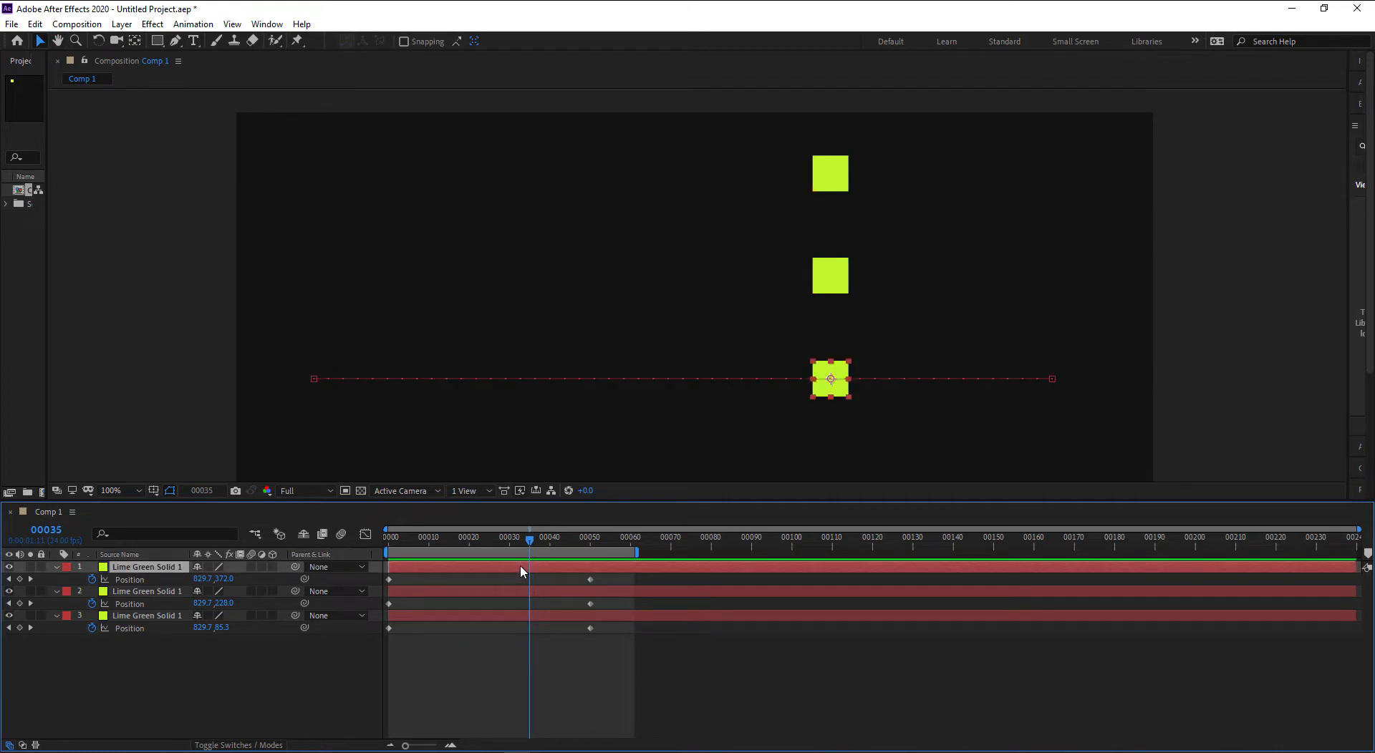
Reorder the three solid layers so their stacking matches the squares' vertical order in the composition, topmost square first.
{"action": "left_click_drag", "start_coordinate": [169, 636], "coordinate": [174, 632]}
{"action": "left_click", "coordinate": [162, 573]}
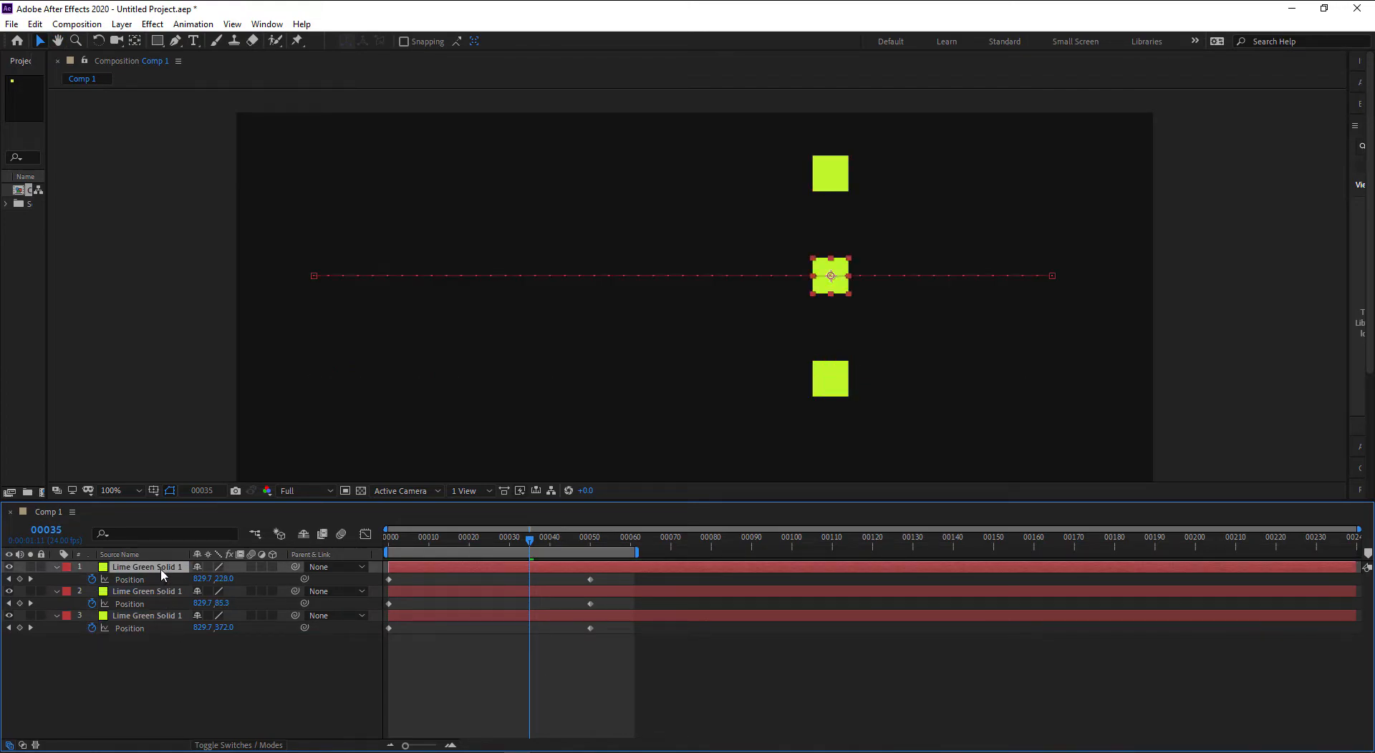
{"action": "left_click_drag", "start_coordinate": [166, 570], "coordinate": [166, 609]}
{"action": "left_click", "coordinate": [153, 567]}
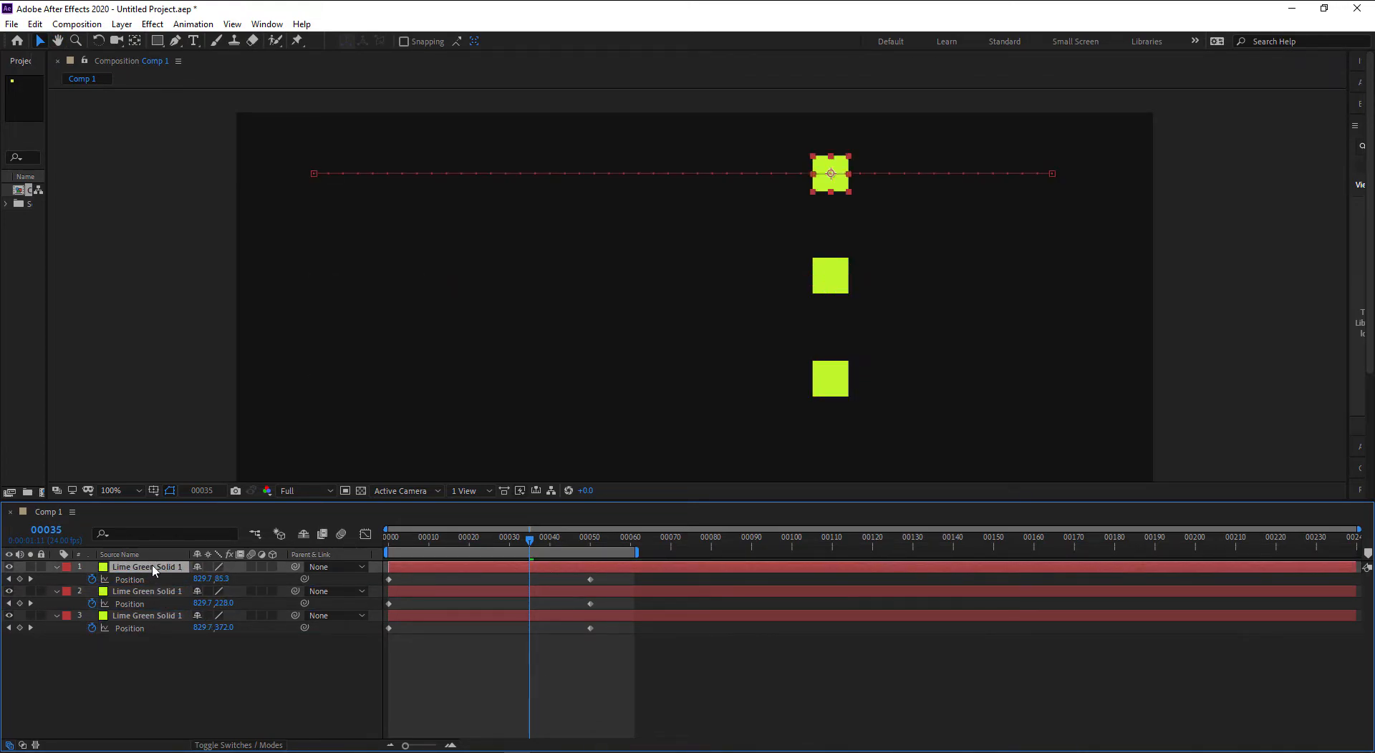
{"action": "left_click", "coordinate": [161, 642]}
Apply Easy Ease to both Position keyframes of the topmost square.
{"action": "left_click", "coordinate": [158, 568]}
{"action": "left_click_drag", "start_coordinate": [614, 577], "coordinate": [373, 585]}
{"action": "left_click_drag", "start_coordinate": [615, 579], "coordinate": [428, 584]}
{"action": "right_click", "coordinate": [621, 669]}
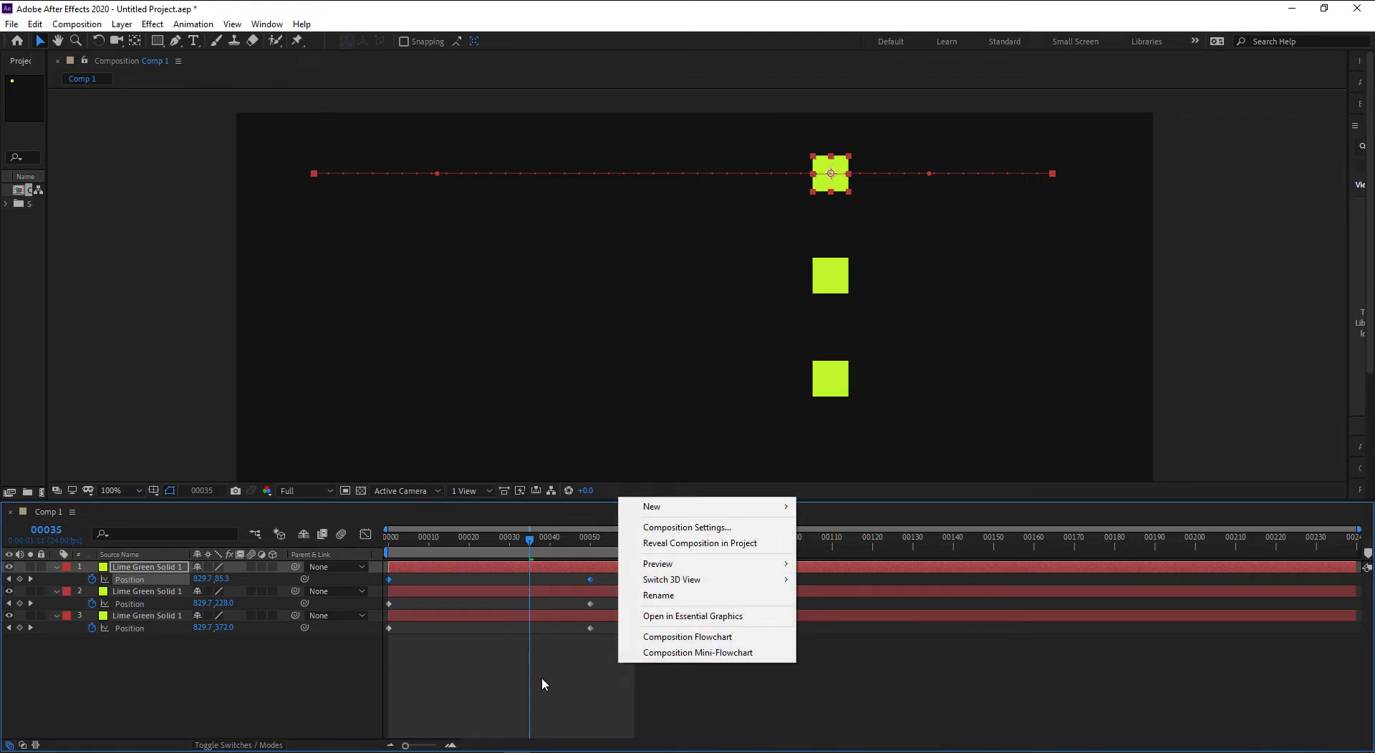
{"action": "right_click", "coordinate": [591, 579]}
{"action": "mouse_move", "coordinate": [653, 570]}
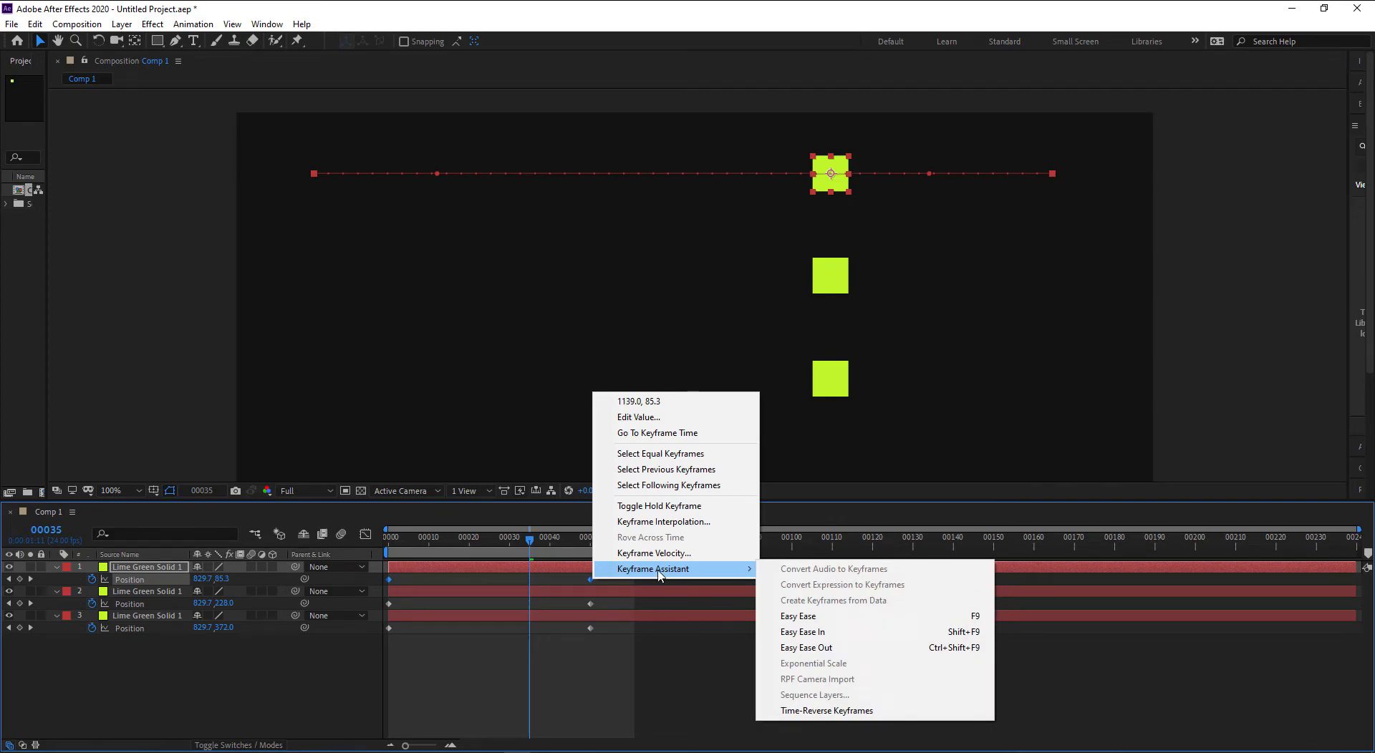
{"action": "left_click", "coordinate": [842, 621]}
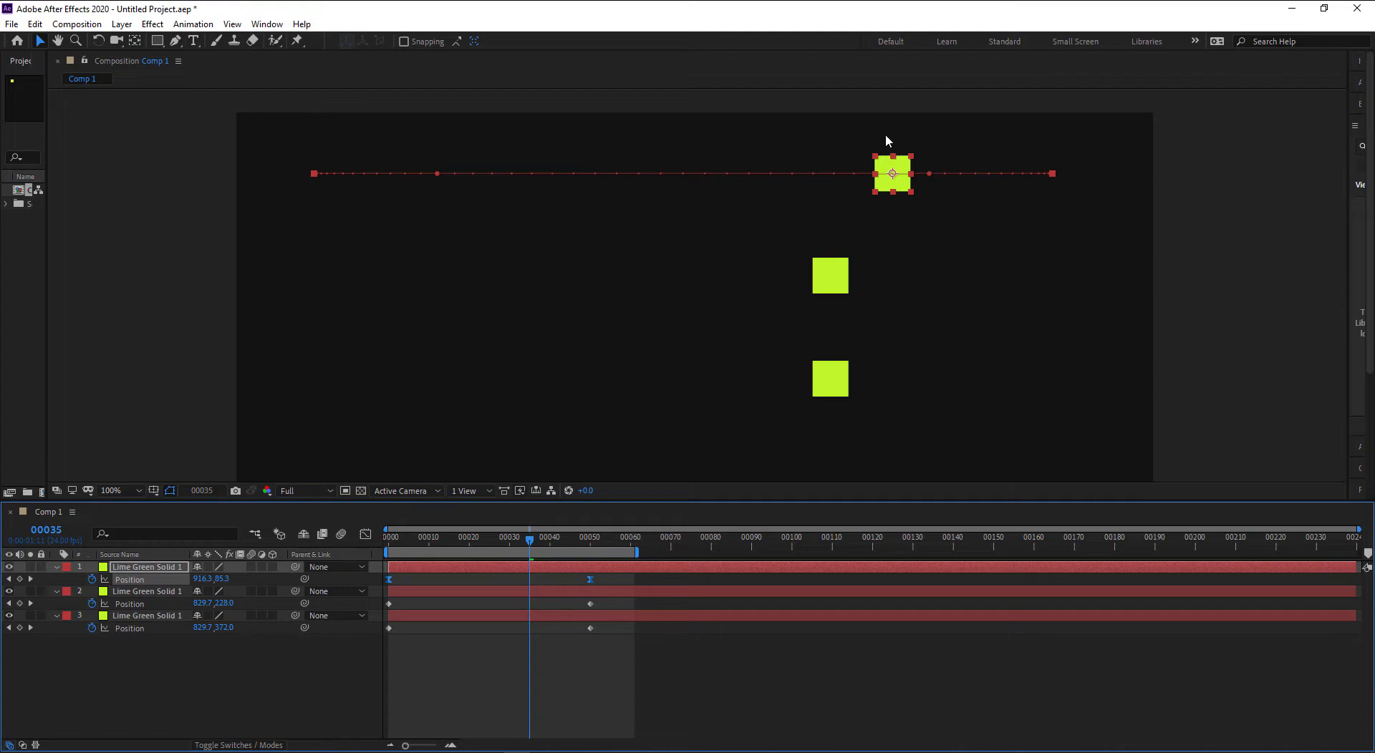
Apply Easy Ease In to both Position keyframes of the middle square.
{"action": "left_click_drag", "start_coordinate": [608, 603], "coordinate": [378, 603]}
{"action": "right_click", "coordinate": [590, 607]}
{"action": "mouse_move", "coordinate": [673, 595]}
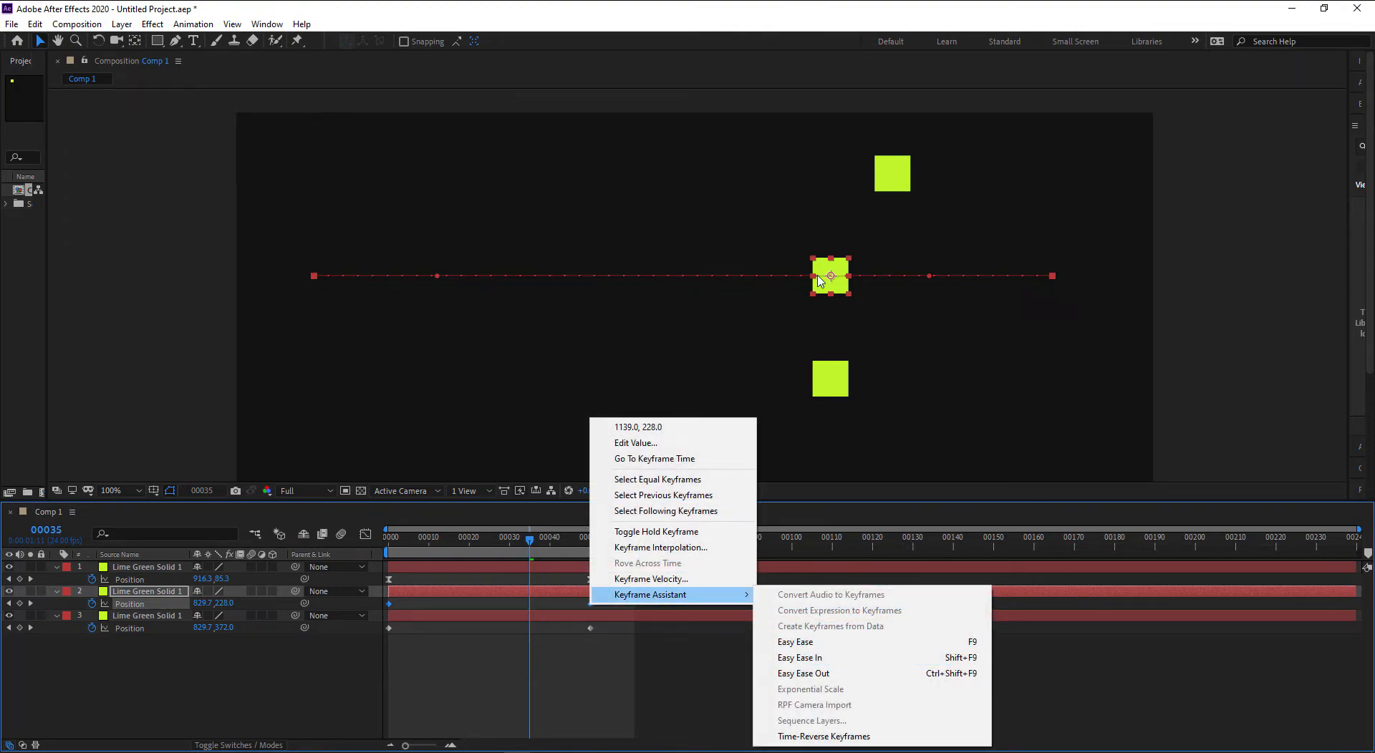
{"action": "left_click", "coordinate": [813, 659]}
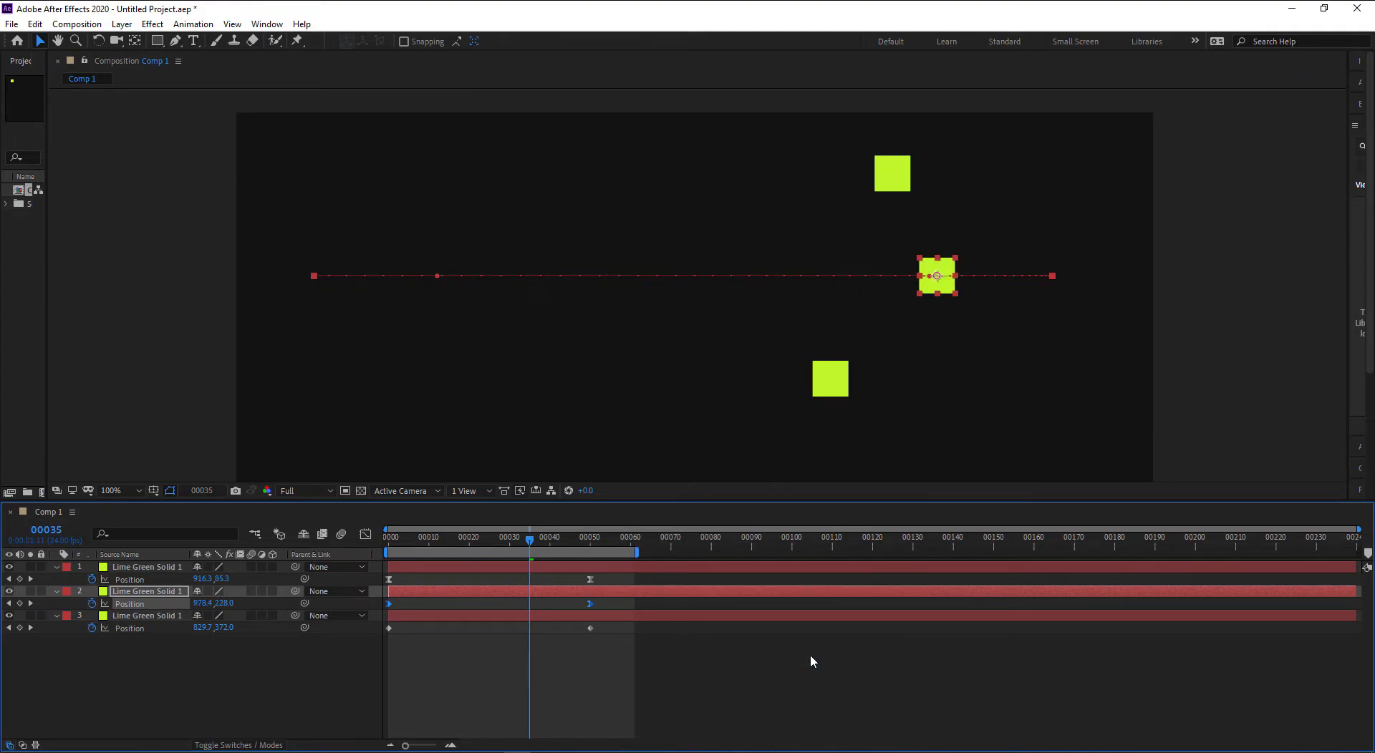
Apply Easy Ease Out to both Position keyframes of the lowest square.
{"action": "left_click_drag", "start_coordinate": [573, 648], "coordinate": [408, 631]}
{"action": "left_click_drag", "start_coordinate": [633, 644], "coordinate": [391, 625]}
{"action": "right_click", "coordinate": [592, 629]}
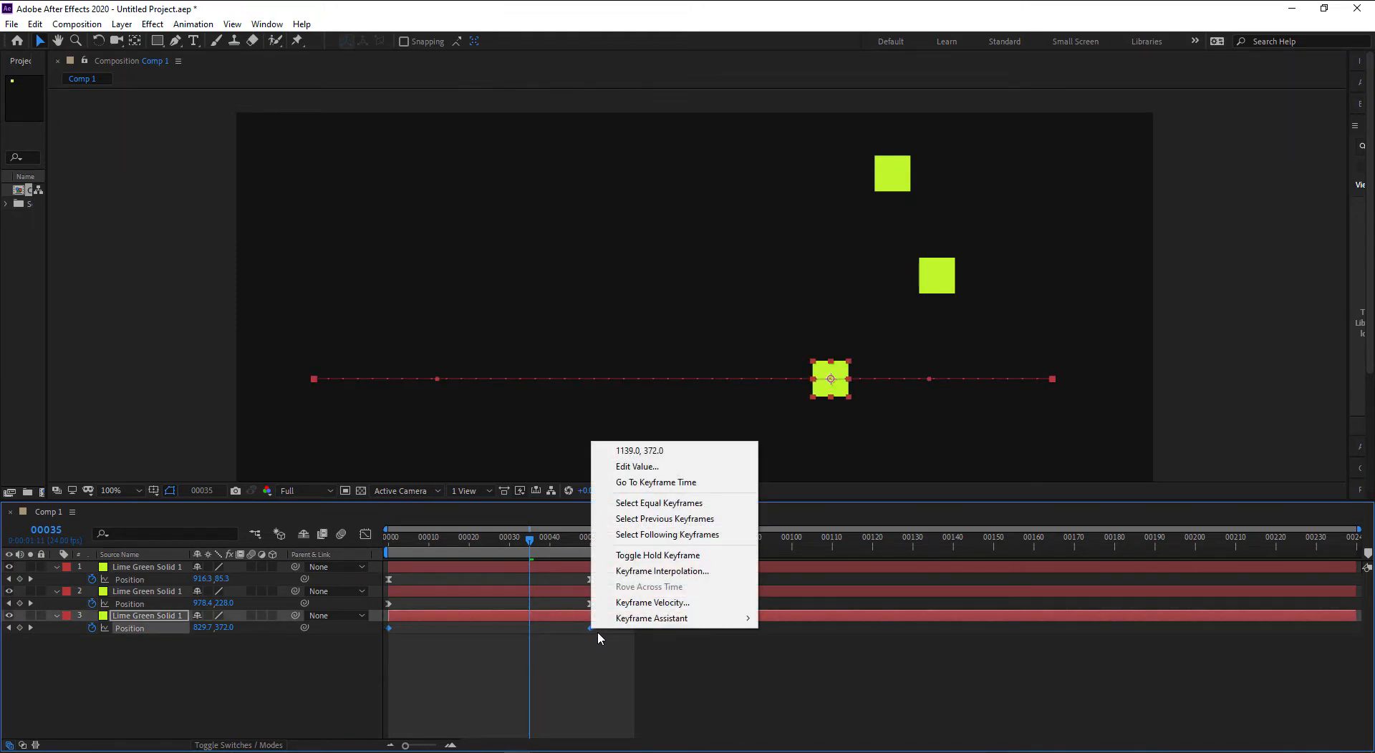
{"action": "mouse_move", "coordinate": [645, 620]}
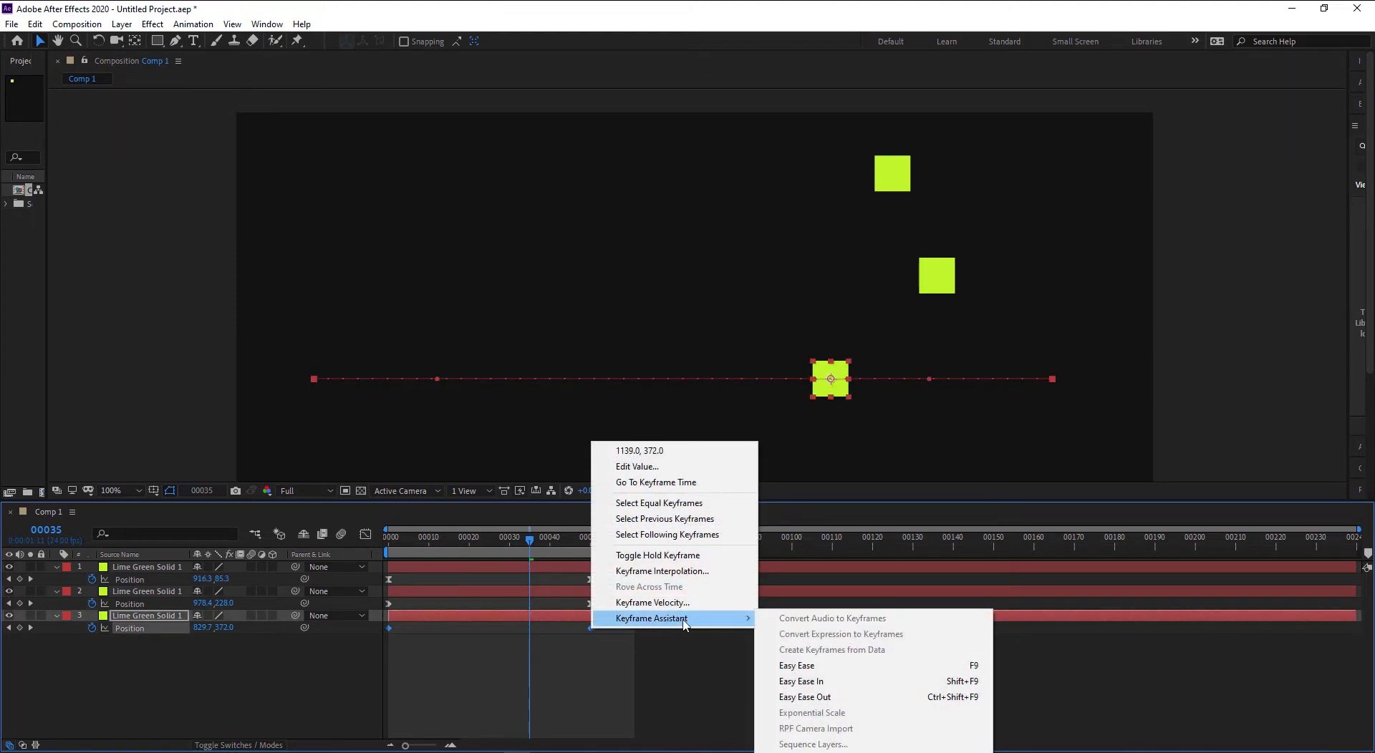
{"action": "left_click", "coordinate": [836, 700]}
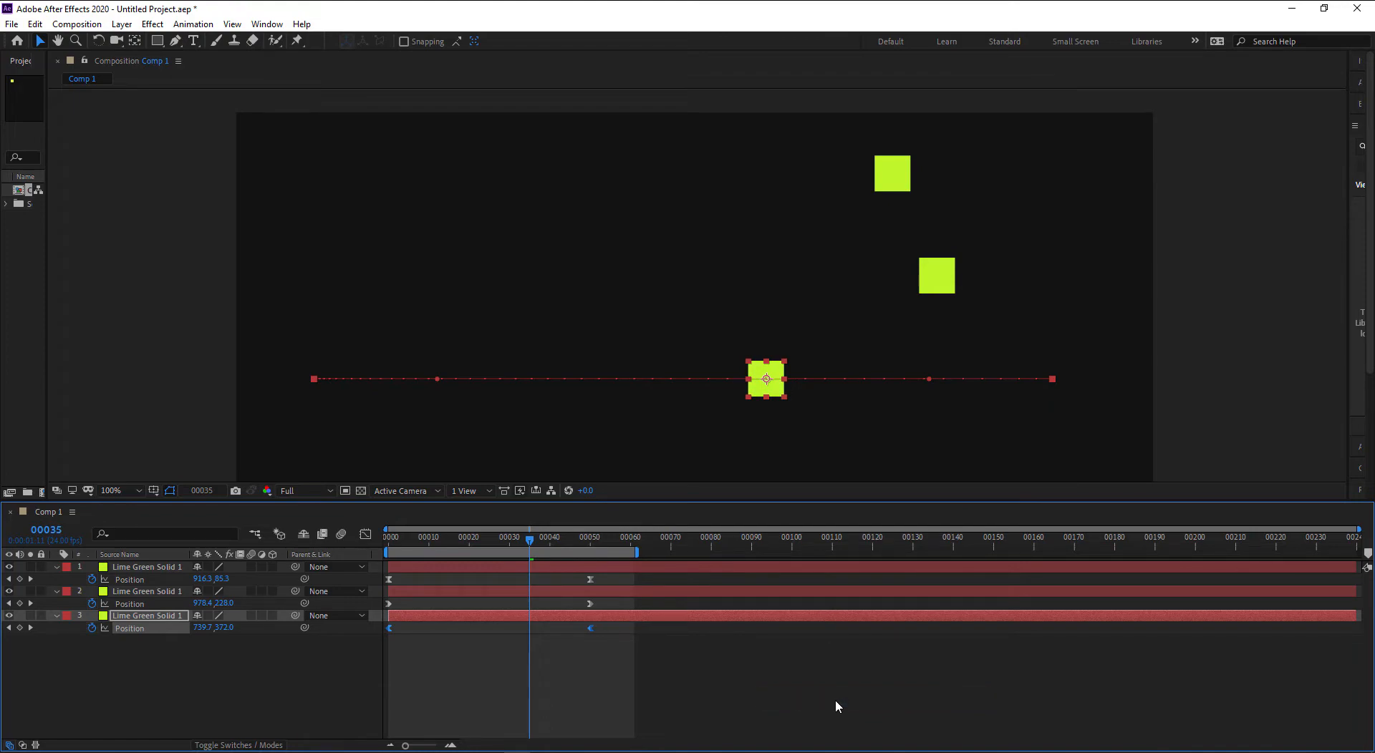
{"action": "left_click", "coordinate": [835, 702]}
Preview the three differently eased squares from frame 0, stop playback, and inspect their positions at frame 32.
{"action": "left_click_drag", "start_coordinate": [402, 550], "coordinate": [380, 550]}
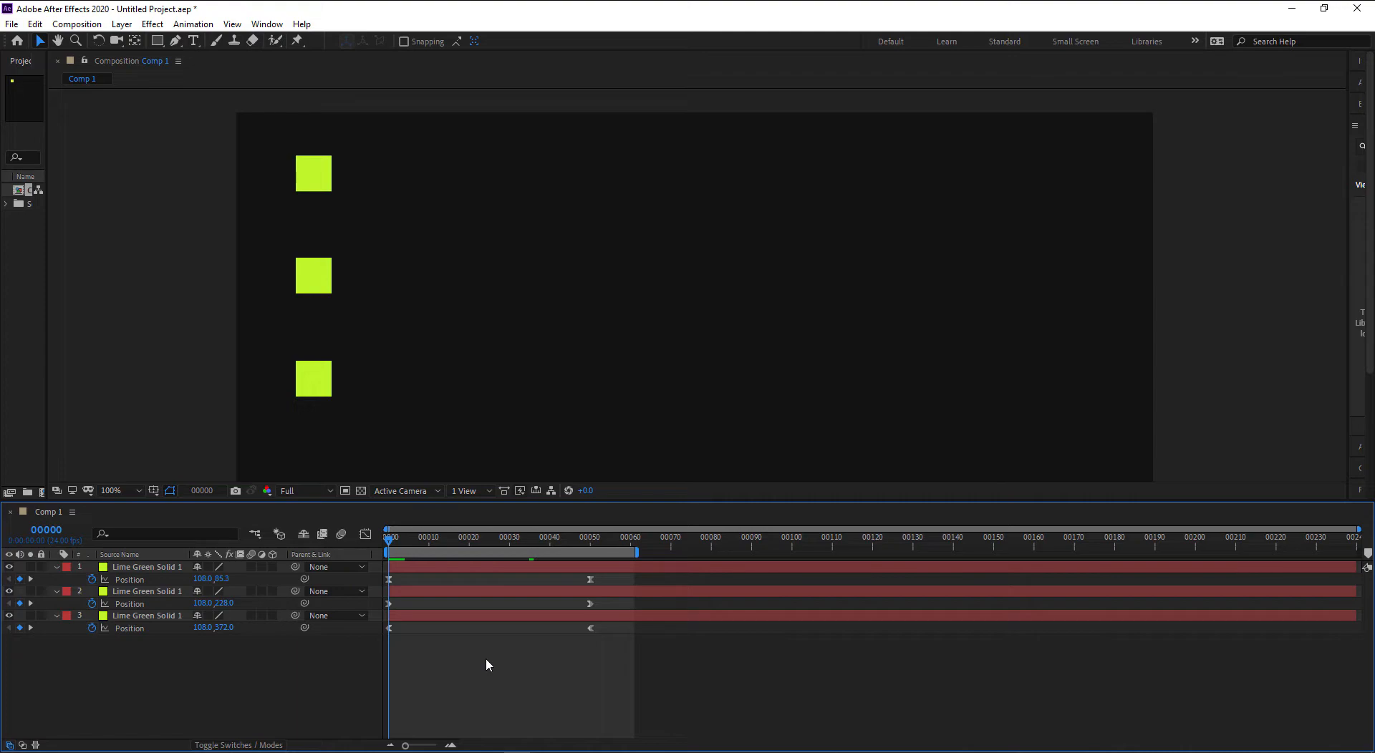
{"action": "key", "text": "space"}
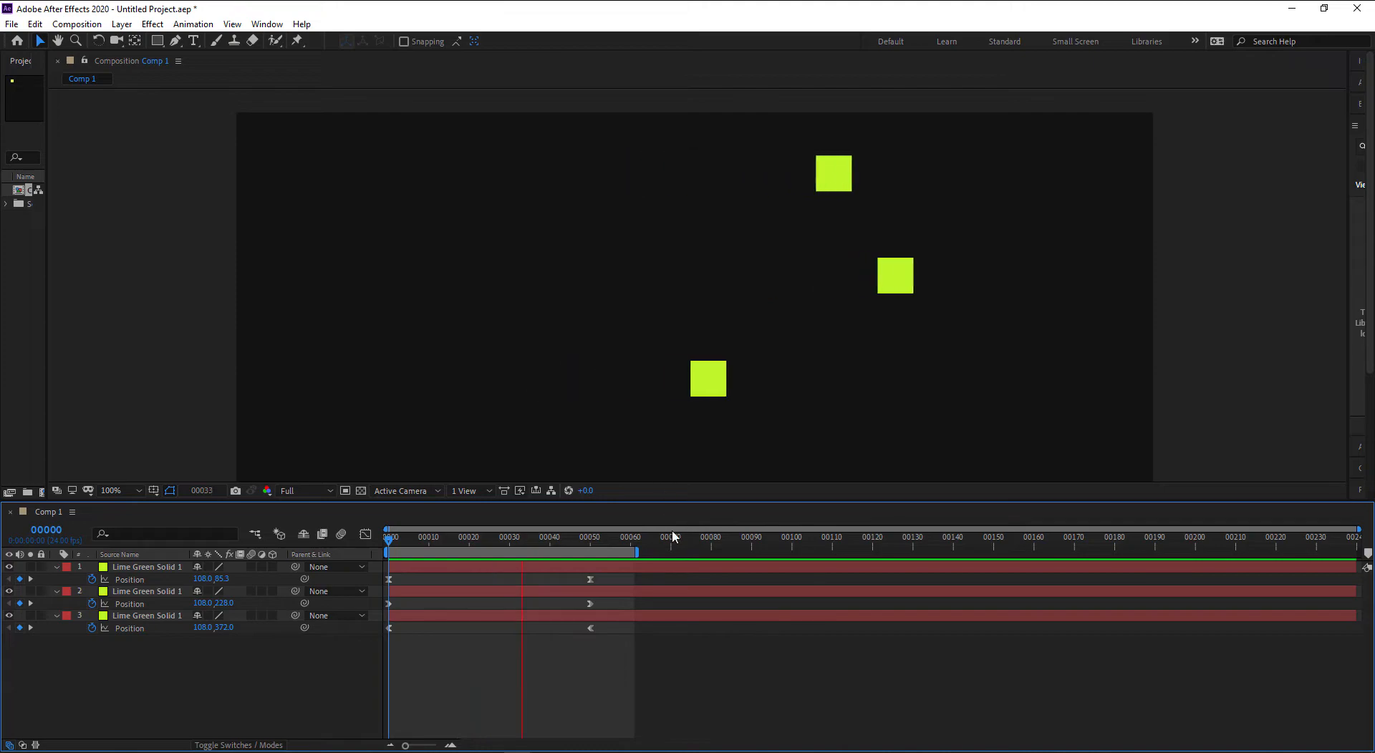
{"action": "key", "text": "space"}
{"action": "left_click_drag", "start_coordinate": [532, 541], "coordinate": [517, 541]}
Convert the Position keyframes of all three squares back to linear.
{"action": "left_click_drag", "start_coordinate": [584, 630], "coordinate": [378, 571]}
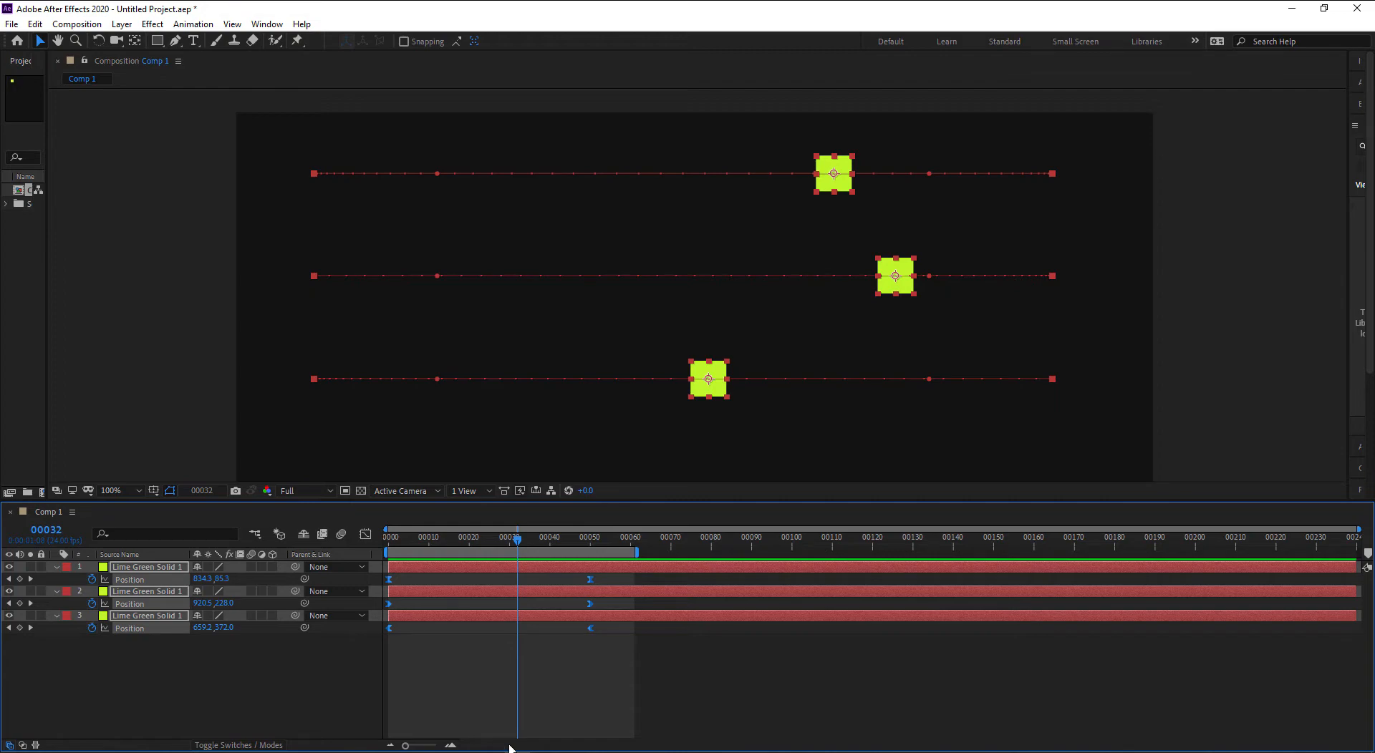
{"action": "left_click", "coordinate": [591, 629], "text": "ctrl"}
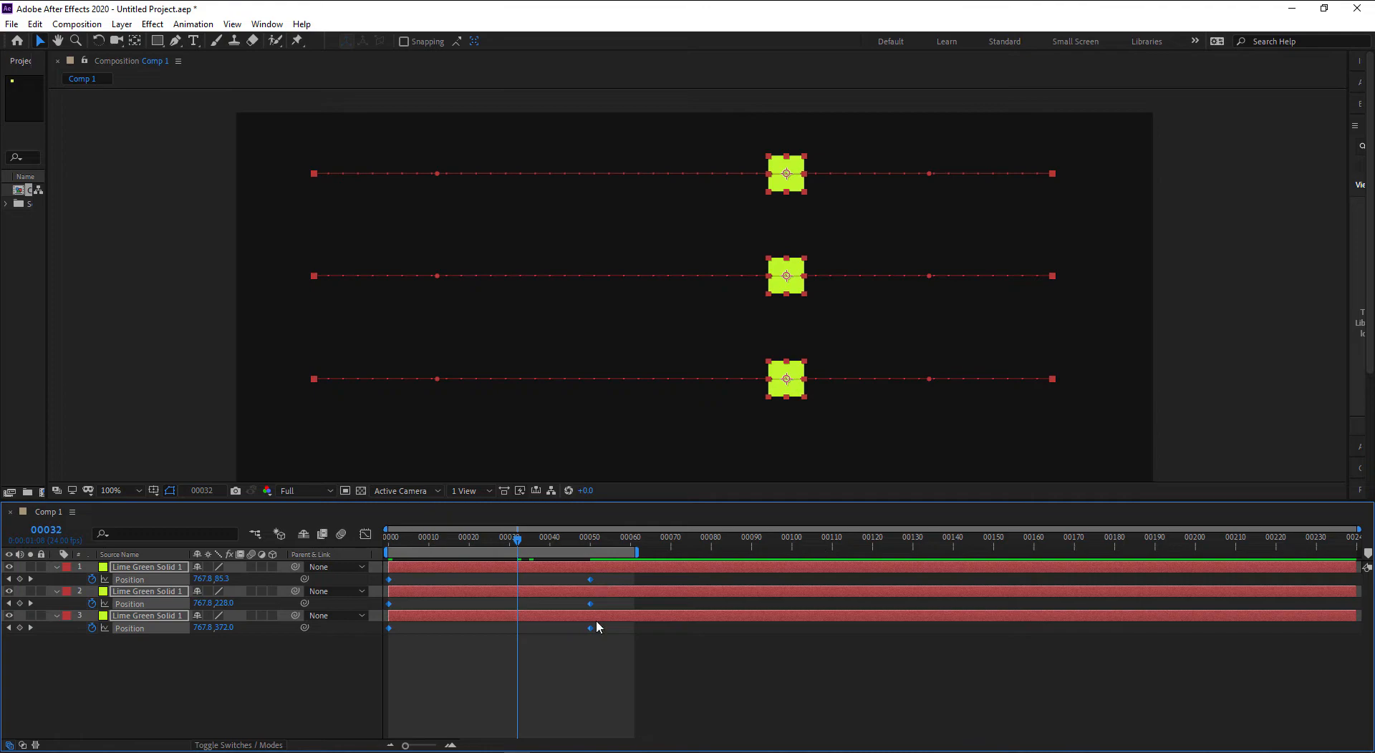
{"action": "left_click", "coordinate": [474, 676]}
Preview the linear motion of all three squares from frame 0 and stop playback.
{"action": "left_click", "coordinate": [380, 543]}
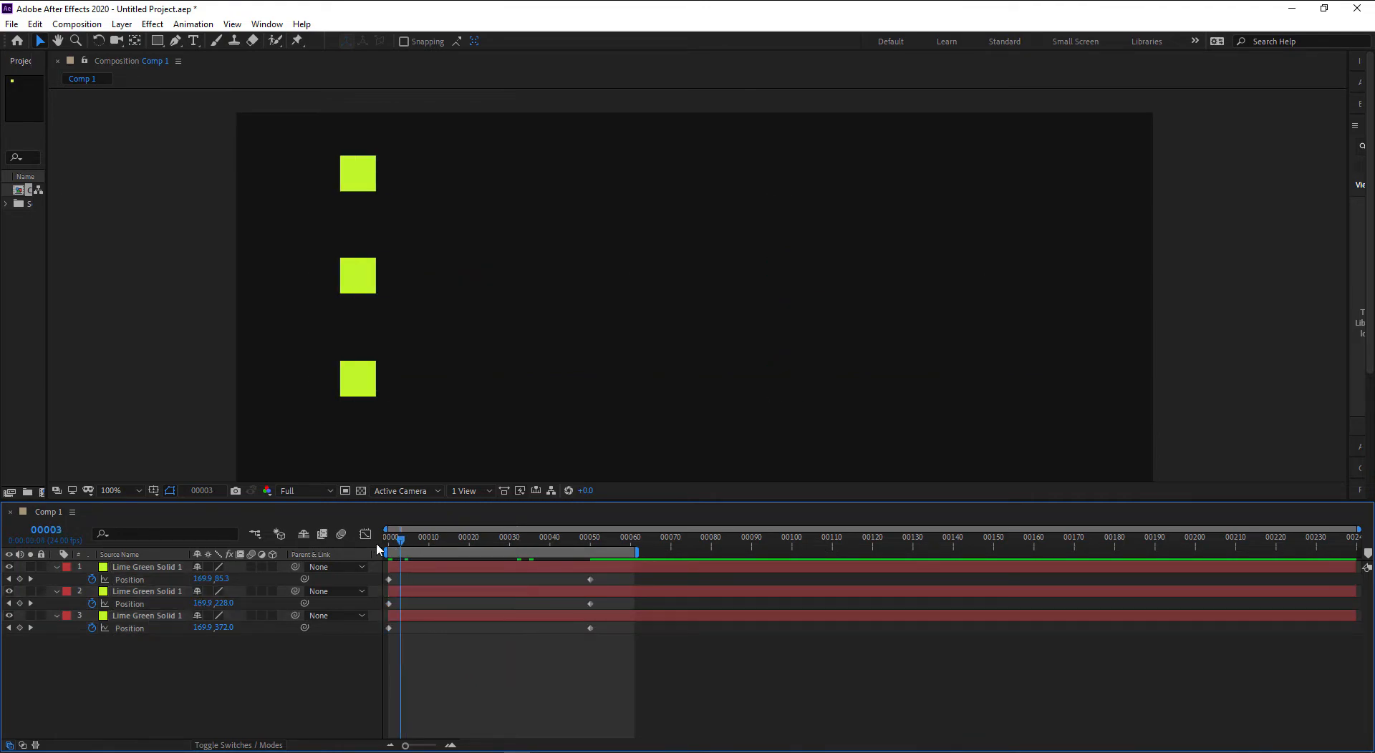
{"action": "key", "text": "space"}
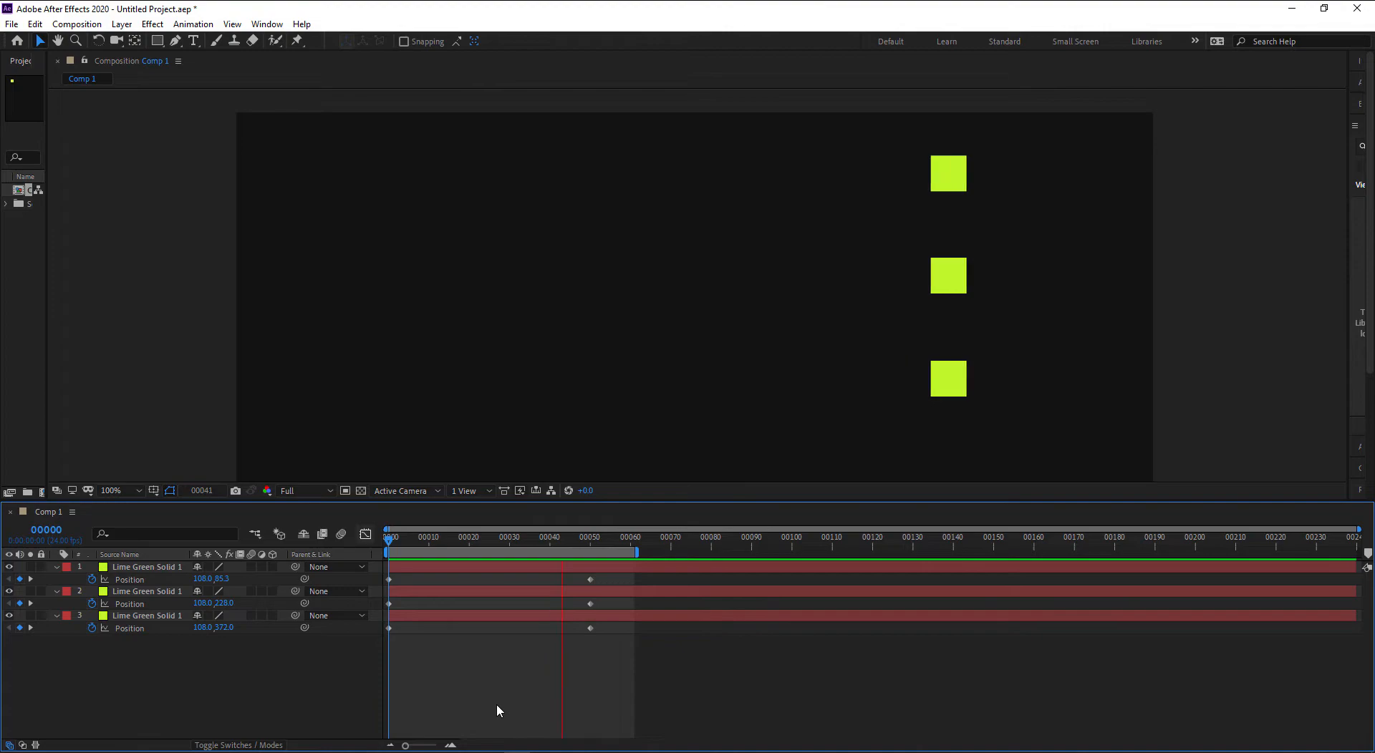
{"action": "key", "text": "space"}
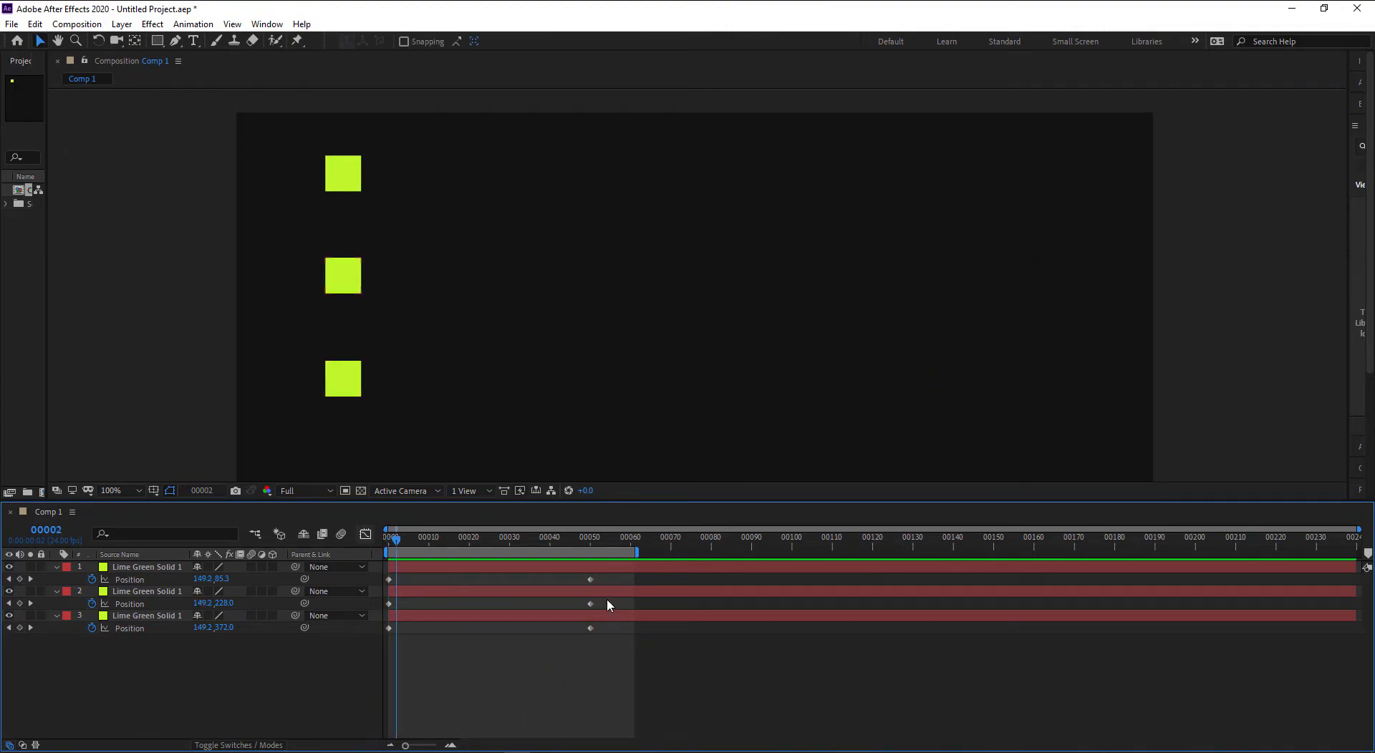
Hide the lowest square's layer and return the current time to frame 0.
{"action": "left_click", "coordinate": [607, 596]}
{"action": "left_click", "coordinate": [8, 616]}
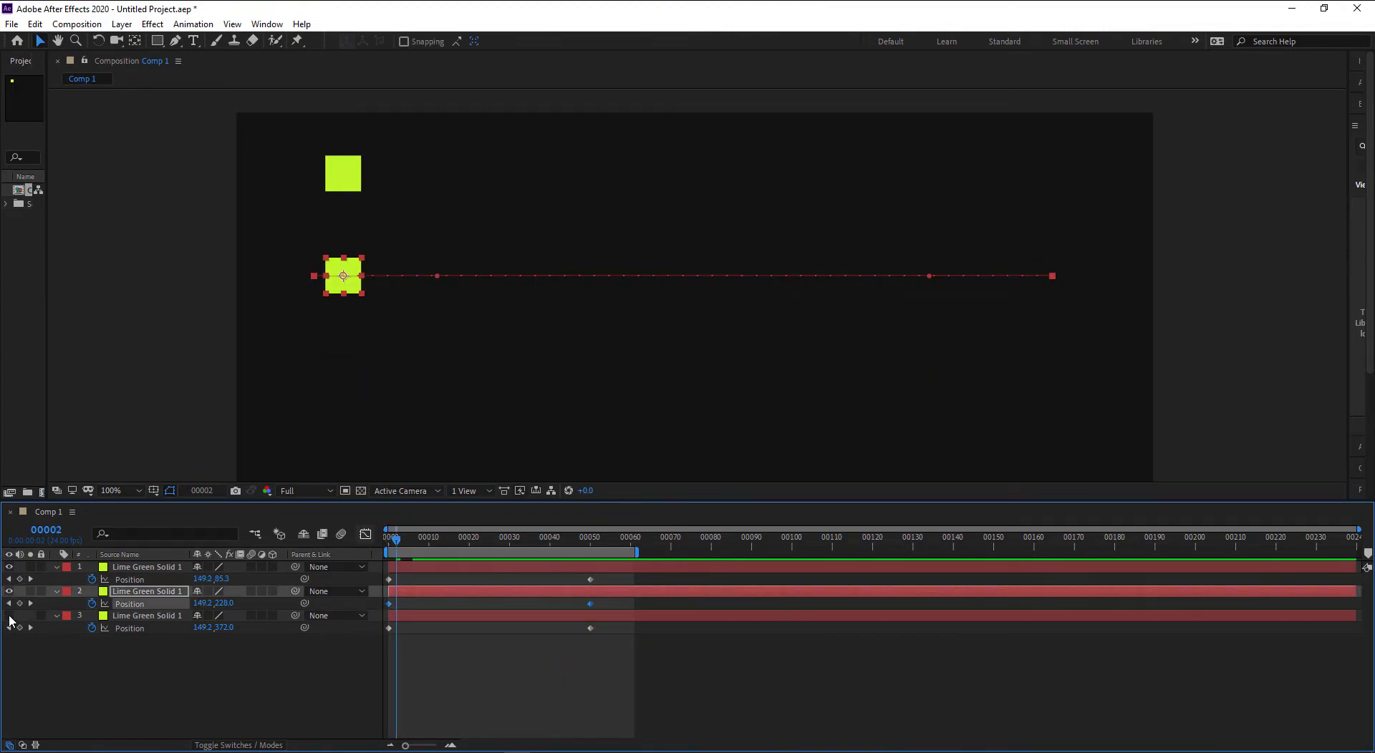
{"action": "left_click", "coordinate": [435, 633]}
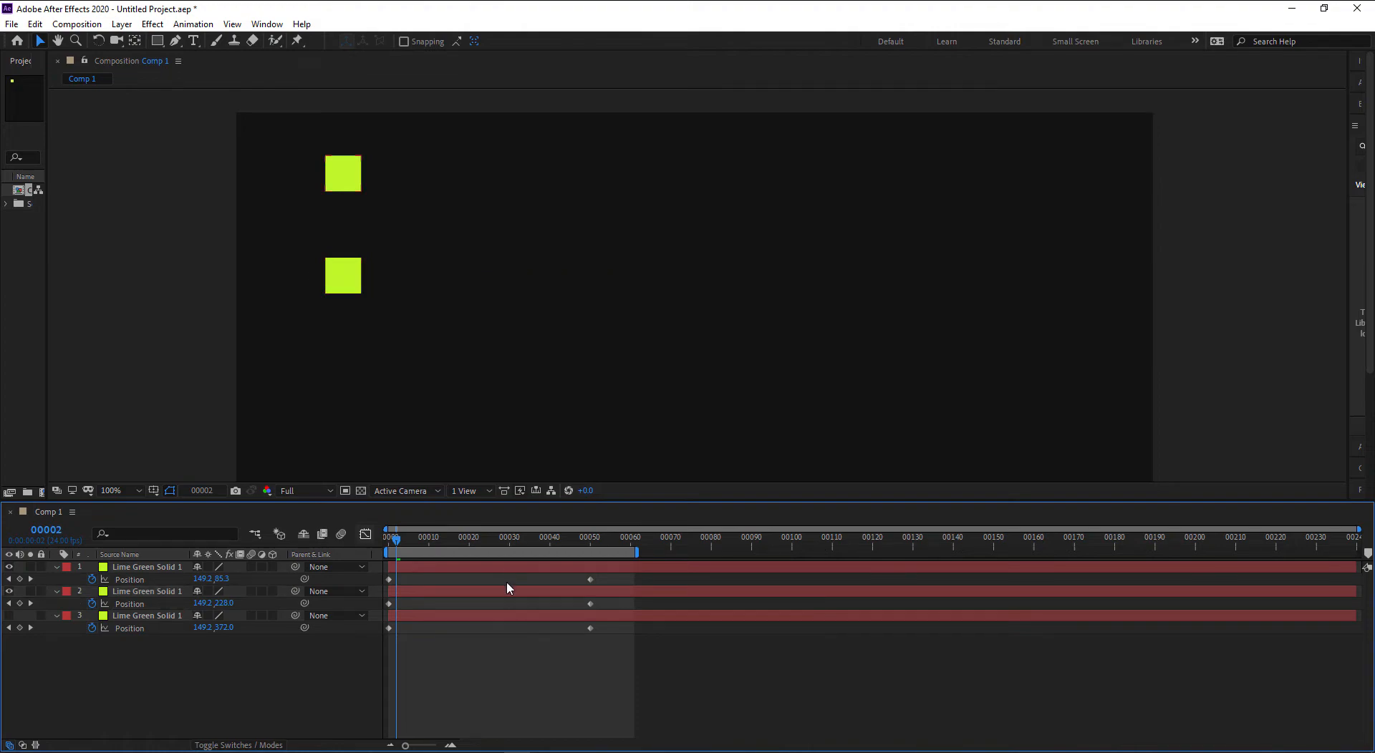
{"action": "mouse_move", "coordinate": [408, 545]}
{"action": "left_mouse_down"}
{"action": "mouse_move", "coordinate": [589, 544]}
{"action": "mouse_move", "coordinate": [389, 544]}
{"action": "left_mouse_up"}
Apply Easy Ease to both Position keyframes of the middle square's layer.
{"action": "left_click", "coordinate": [467, 590]}
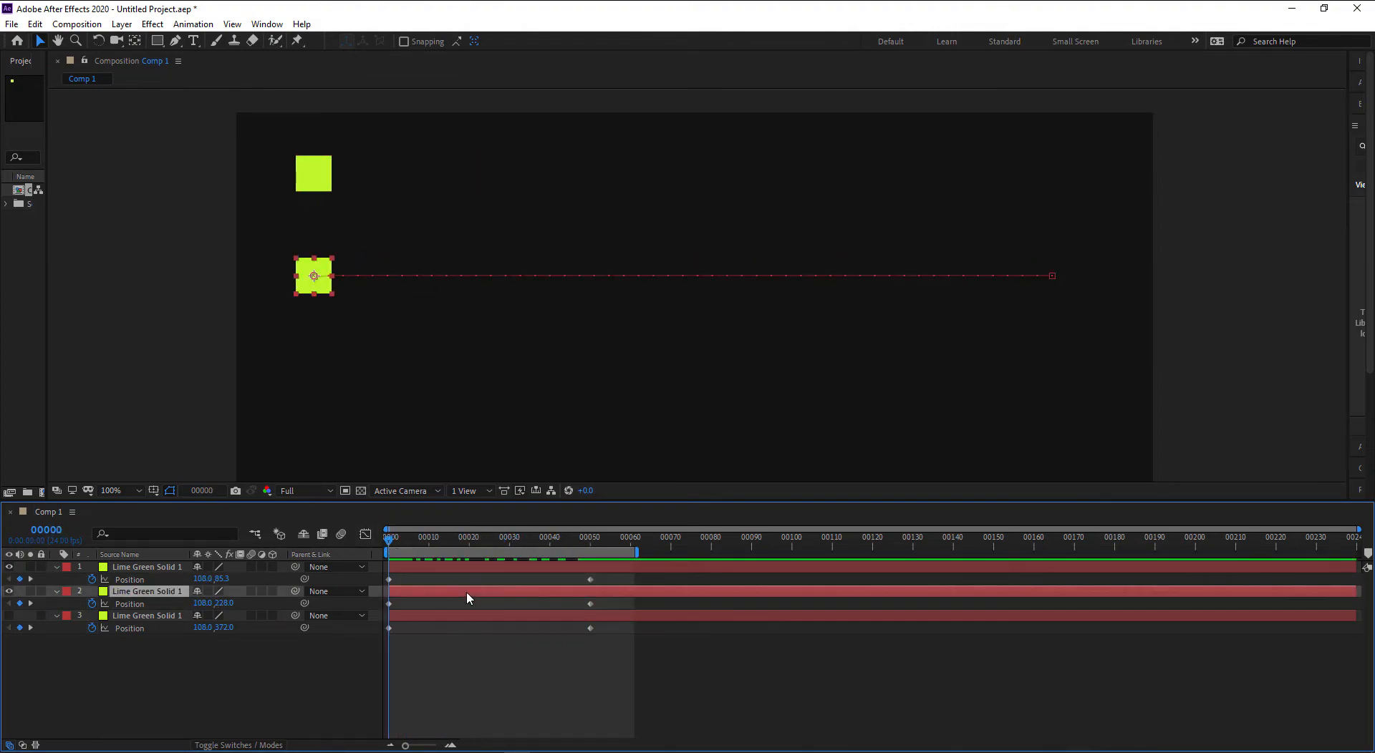
{"action": "left_click_drag", "start_coordinate": [620, 610], "coordinate": [377, 604]}
{"action": "right_click", "coordinate": [588, 605]}
{"action": "mouse_move", "coordinate": [635, 594]}
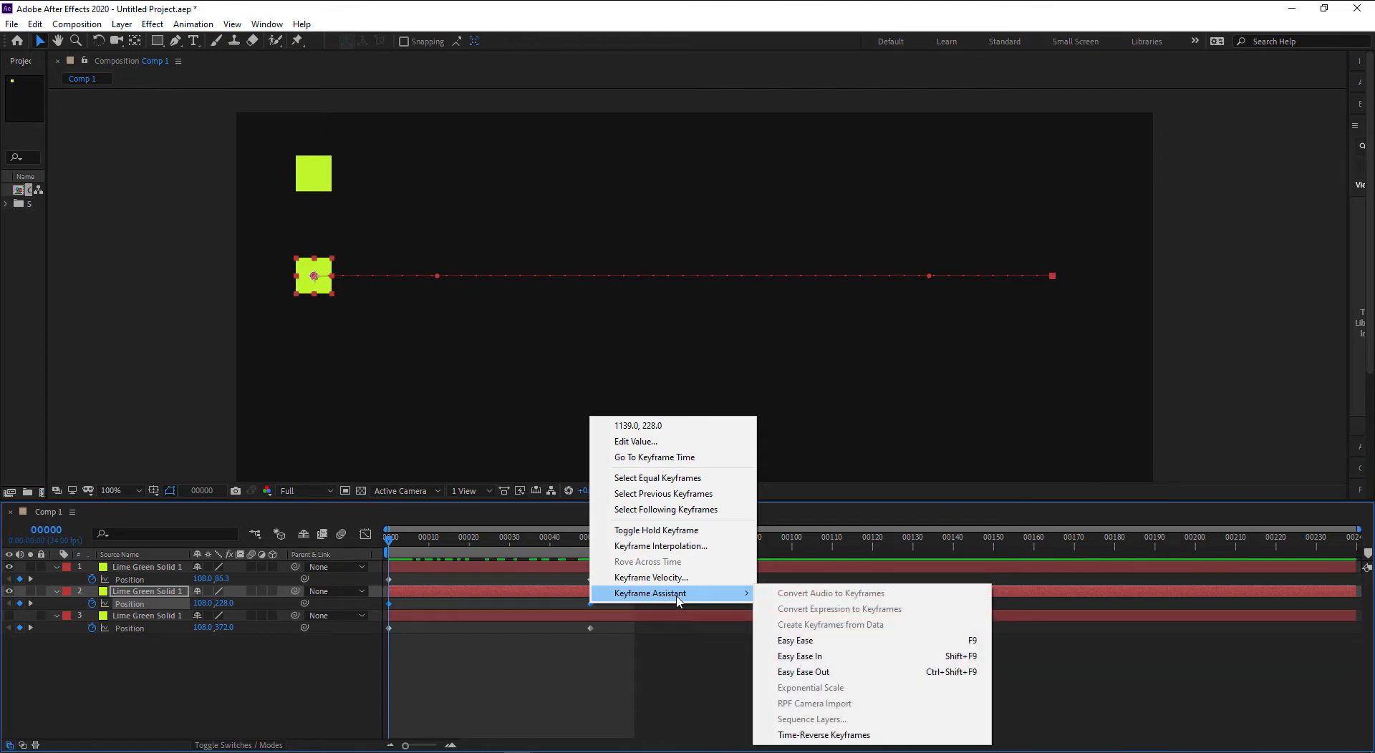
{"action": "left_click", "coordinate": [841, 640]}
Preview the eased middle square against the linear top square, and stop playback.
{"action": "left_click", "coordinate": [557, 700]}
{"action": "key", "text": "space"}
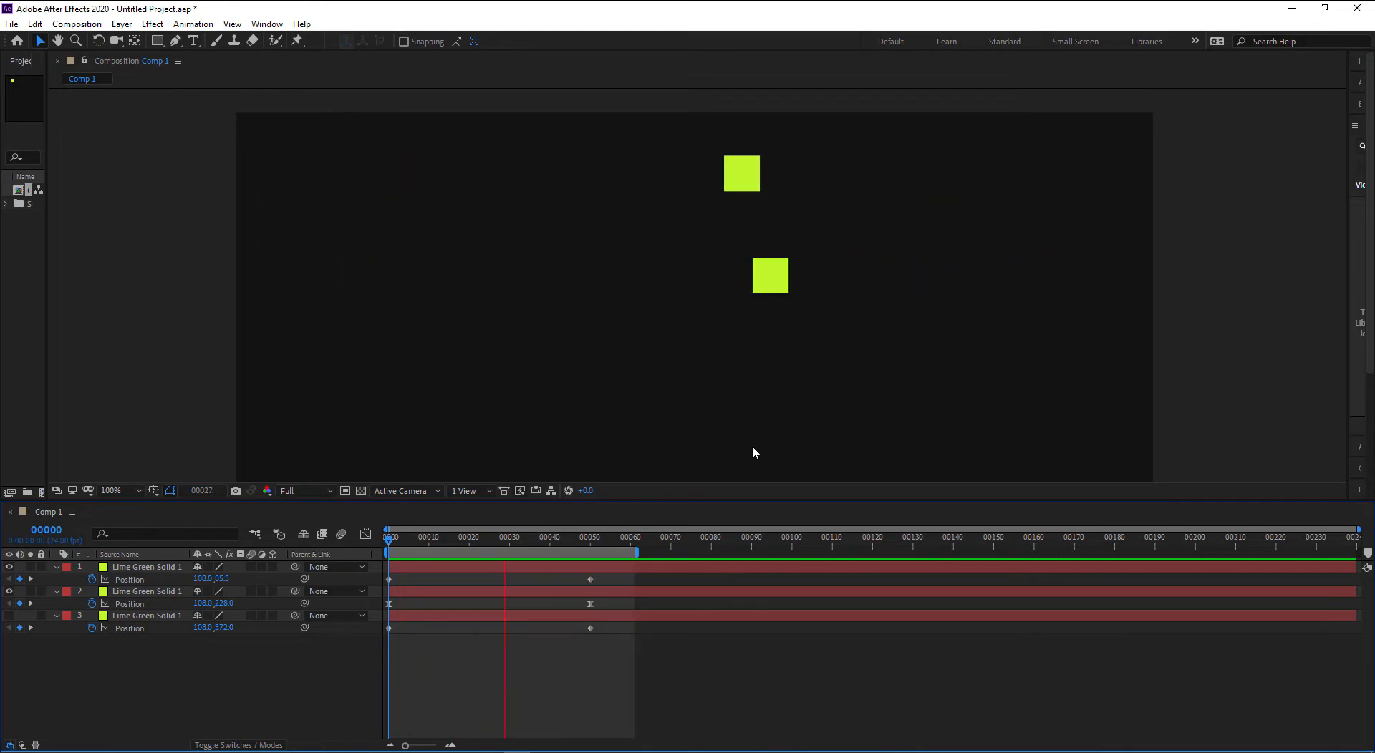
{"action": "key", "text": "space"}
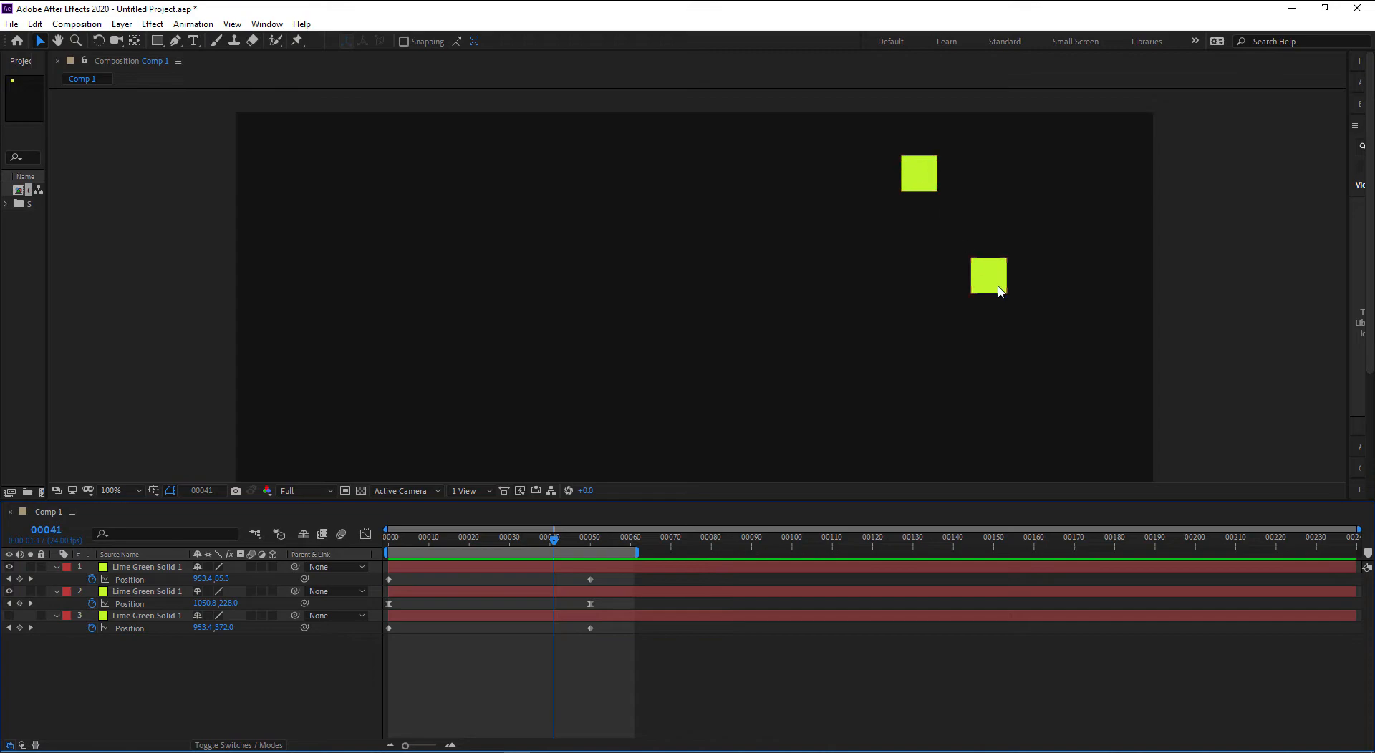
Make the lowest square's layer visible again and change its color to magenta as a new solid.
{"action": "left_click", "coordinate": [147, 621]}
{"action": "left_click", "coordinate": [9, 616]}
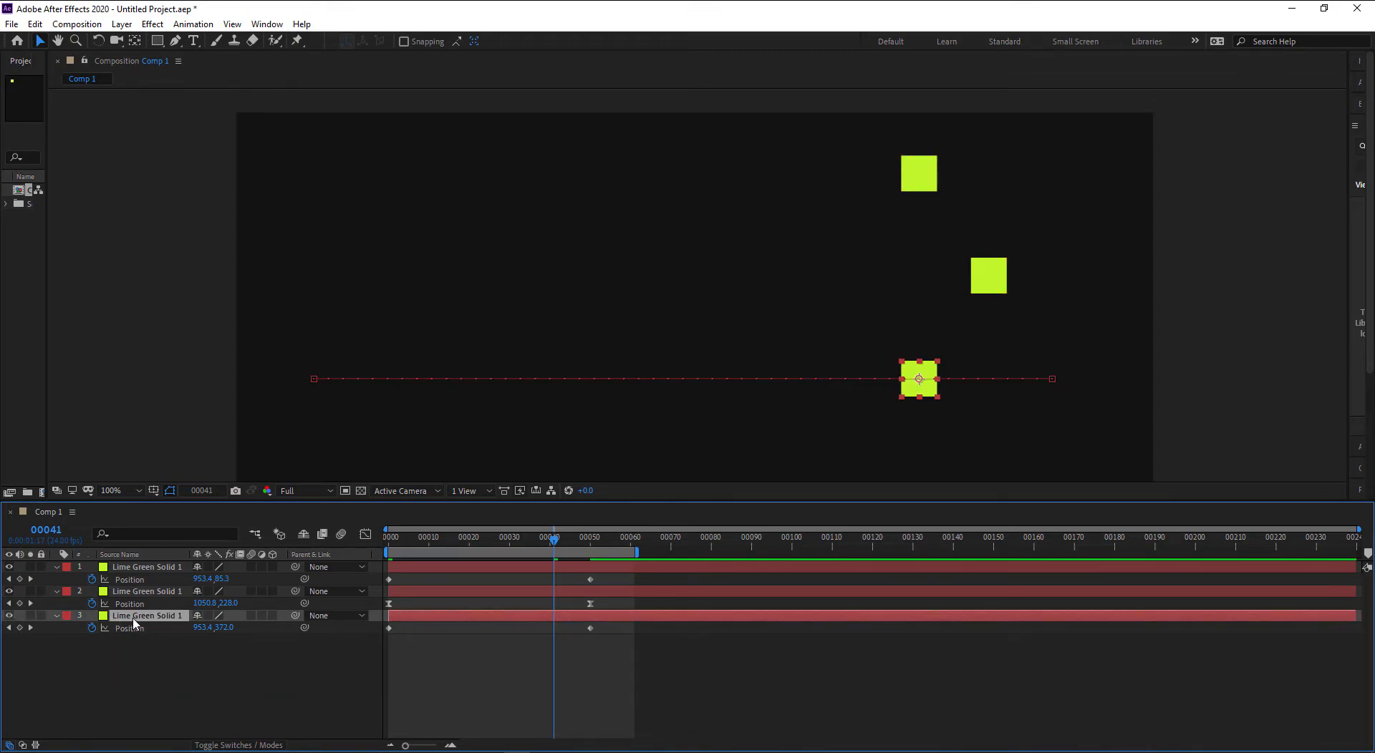
{"action": "left_click", "coordinate": [122, 24]}
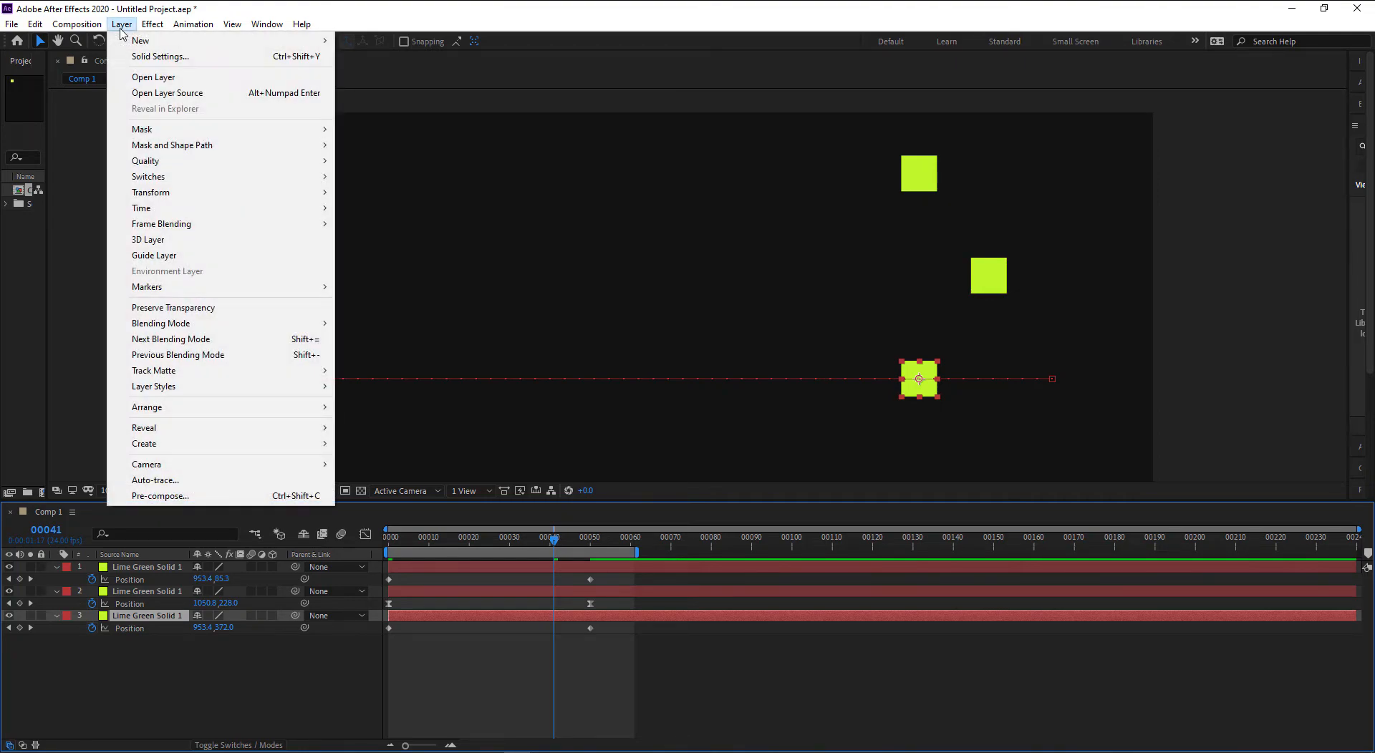
{"action": "left_click", "coordinate": [147, 59]}
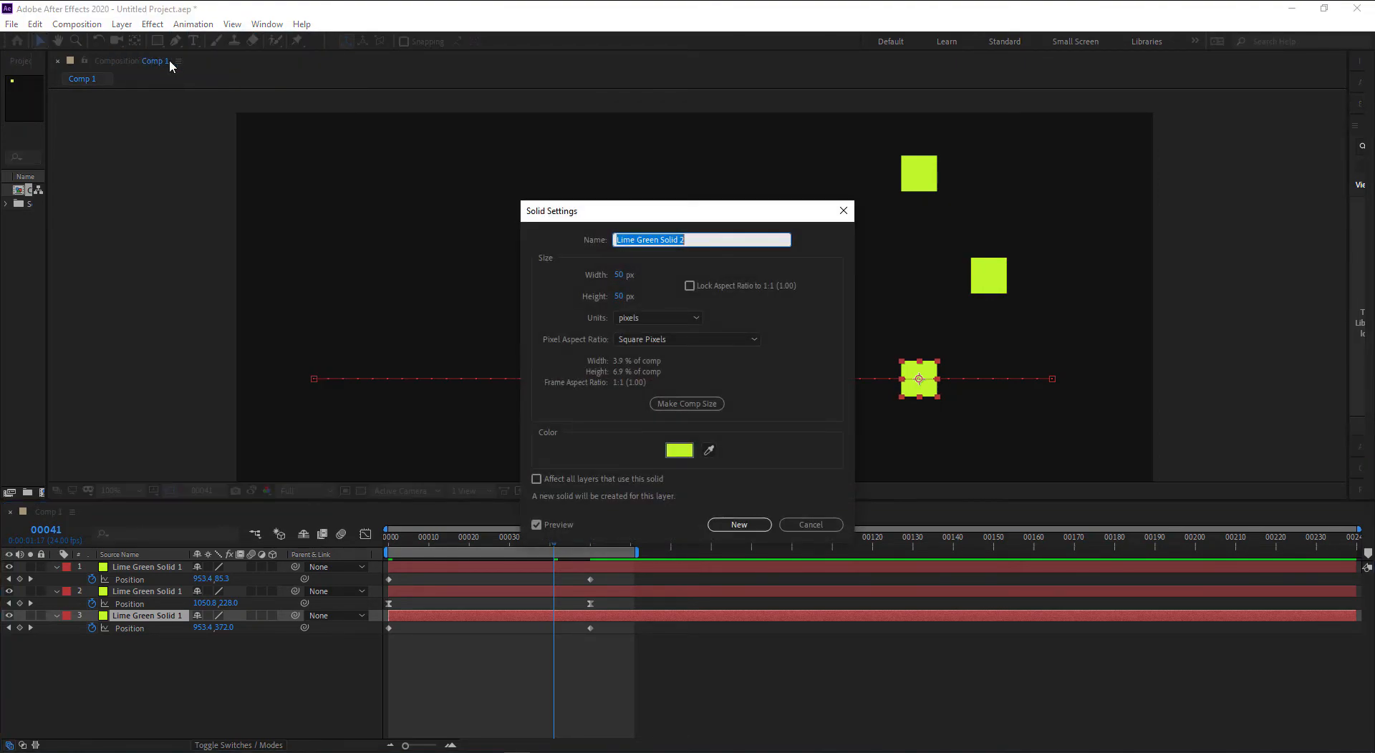
{"action": "left_click", "coordinate": [679, 449]}
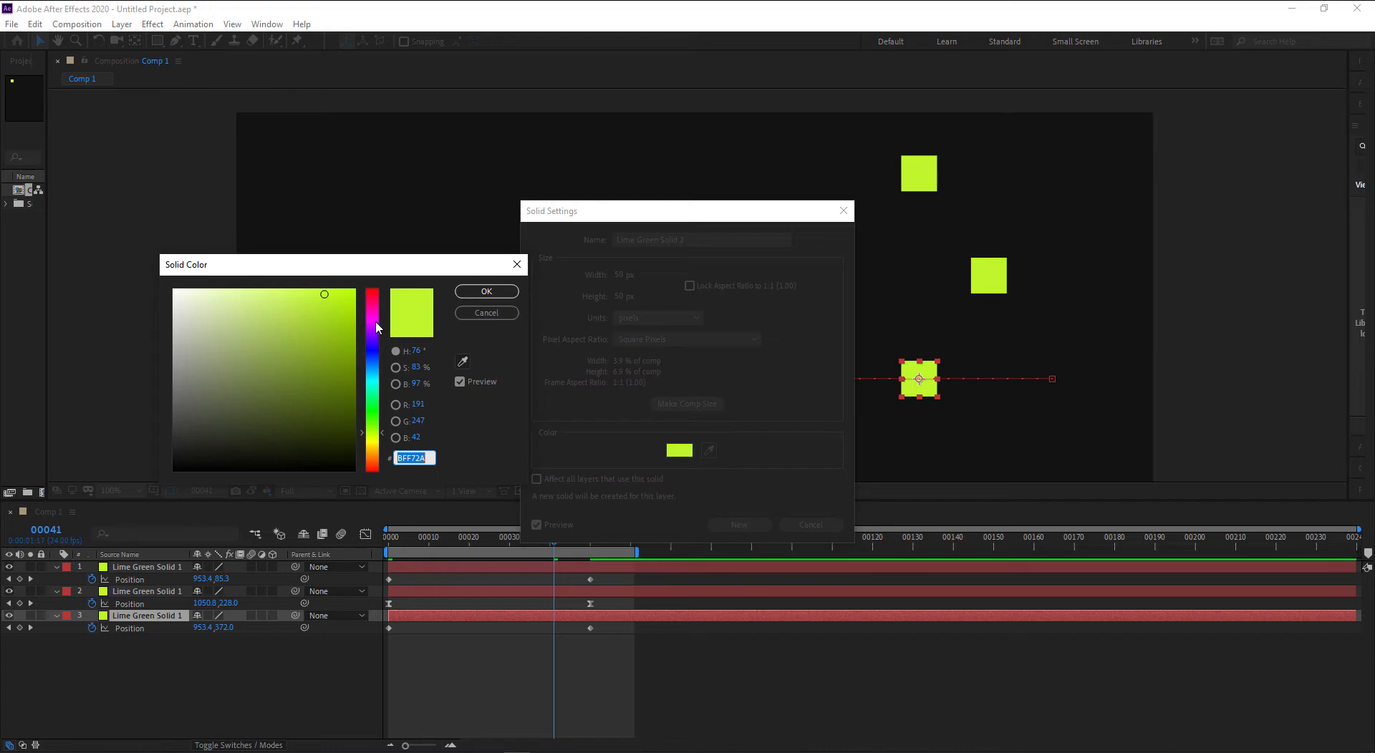
{"action": "left_click", "coordinate": [375, 320]}
{"action": "left_click", "coordinate": [505, 291]}
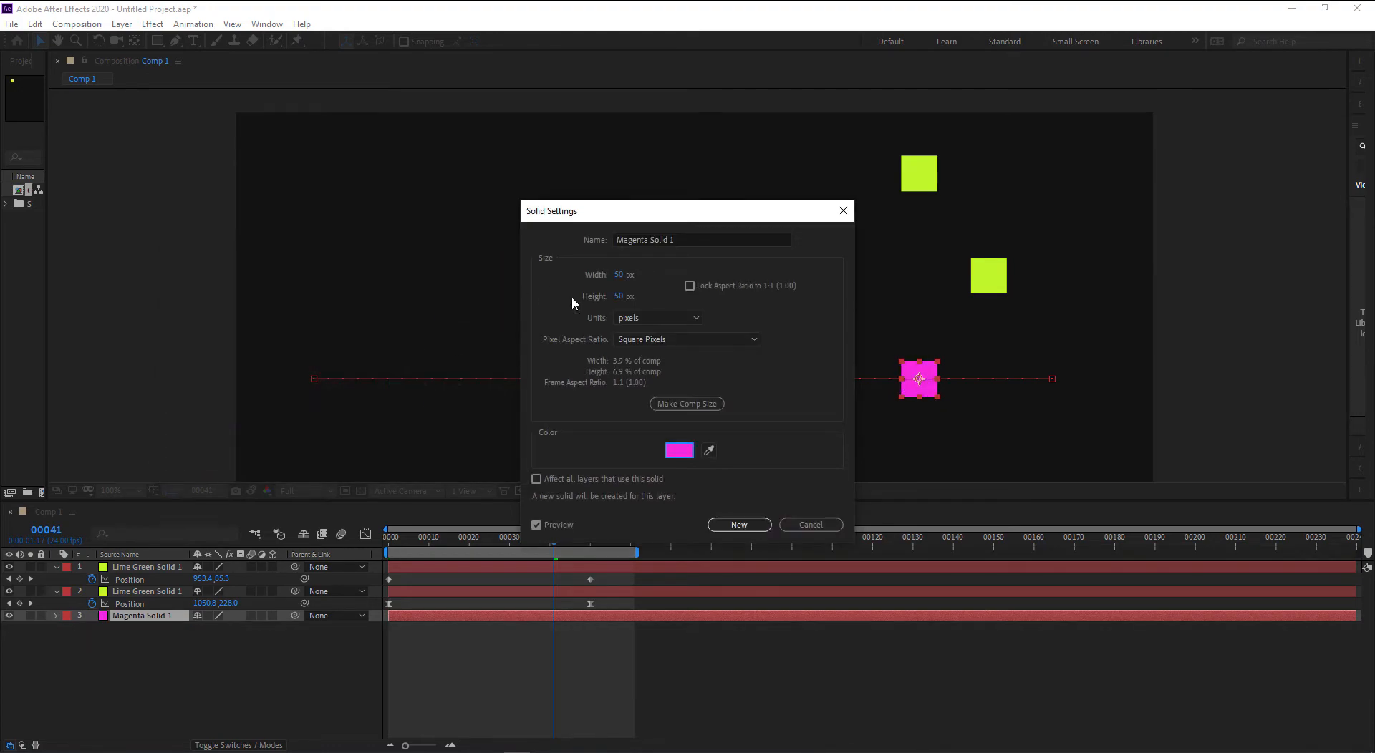
{"action": "left_click", "coordinate": [738, 525]}
{"action": "left_click", "coordinate": [755, 668]}
Reveal the magenta square's Position property and select both of its keyframes.
{"action": "left_click", "coordinate": [623, 615]}
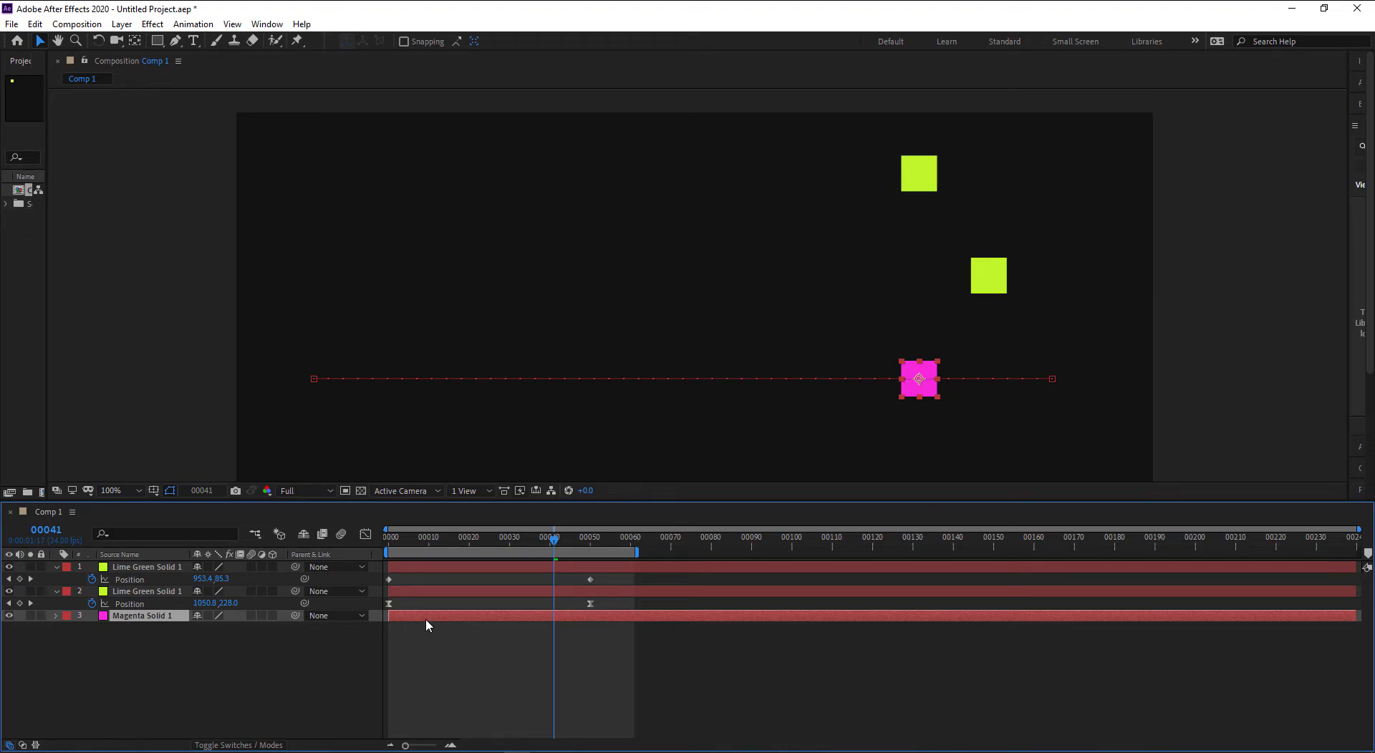
{"action": "key", "text": "p"}
{"action": "left_click", "coordinate": [609, 656]}
{"action": "left_click_drag", "start_coordinate": [402, 632], "coordinate": [386, 632]}
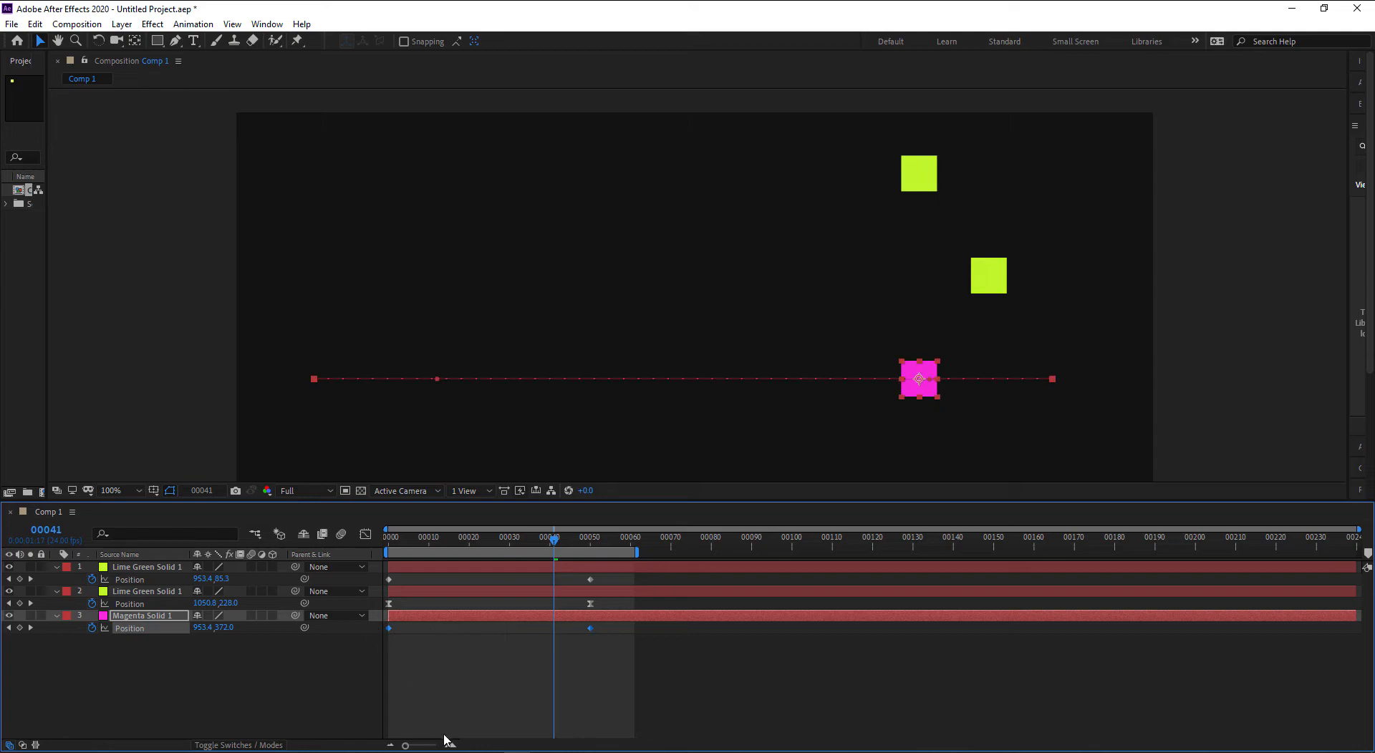
Preview the two green squares and the magenta square from frame 0, and stop playback.
{"action": "key", "text": "Home"}
{"action": "key", "text": "space"}
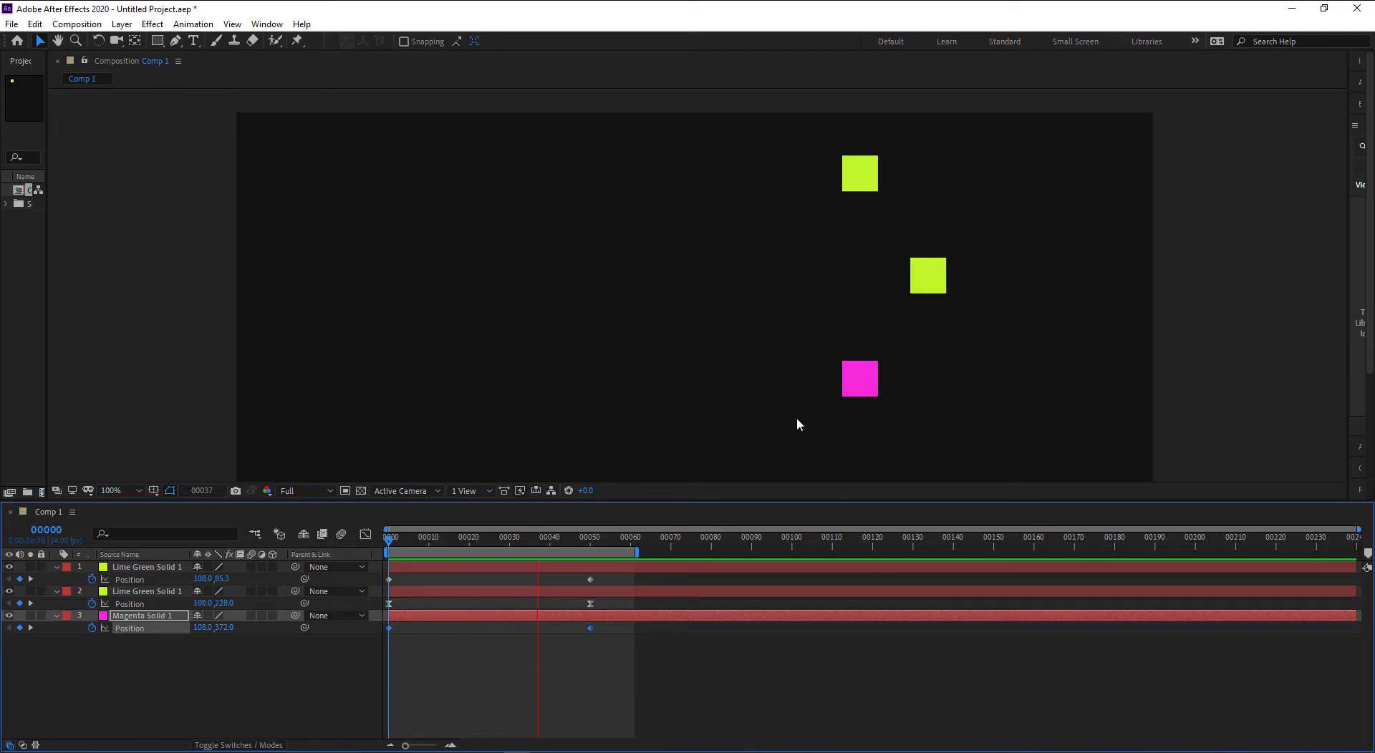
{"action": "left_click", "coordinate": [613, 681]}
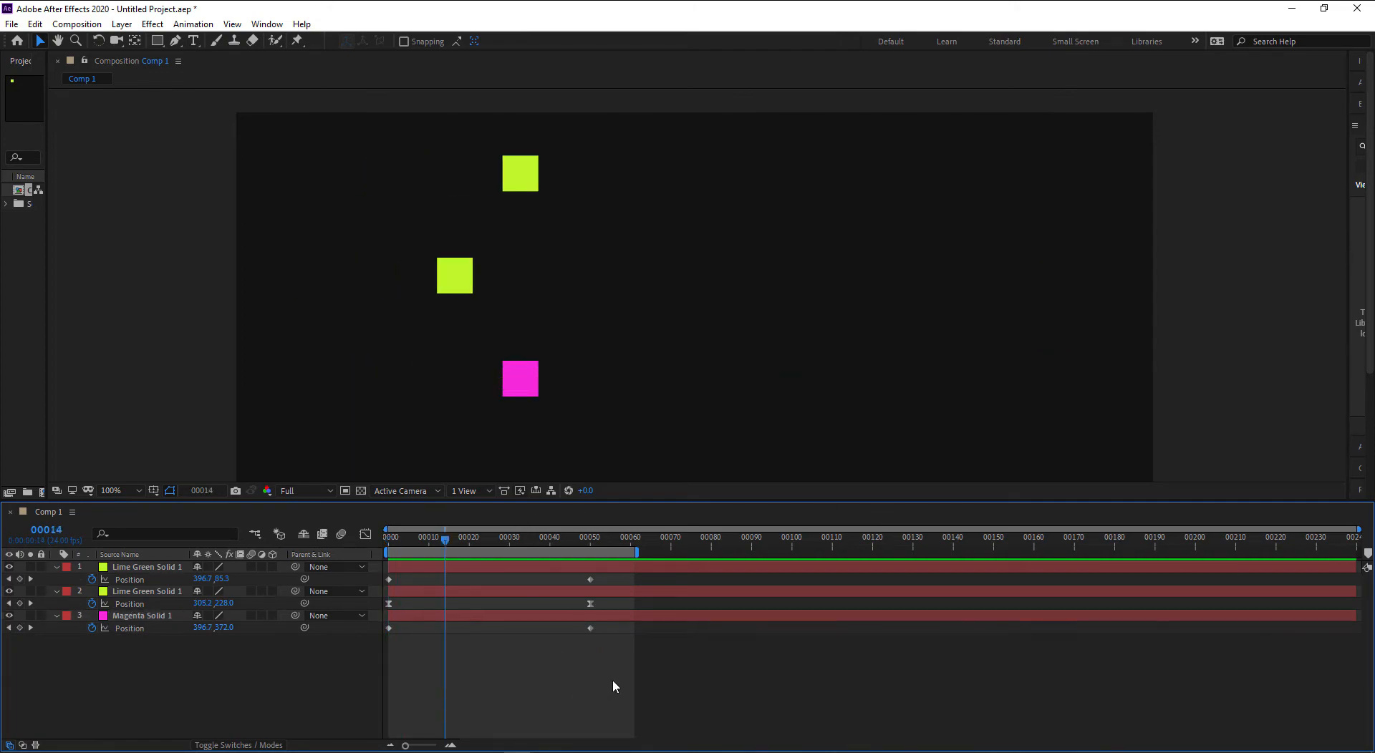
Select both of the magenta square's Position keyframes and display their speed graph in the Graph Editor.
{"action": "left_click_drag", "start_coordinate": [543, 644], "coordinate": [415, 656]}
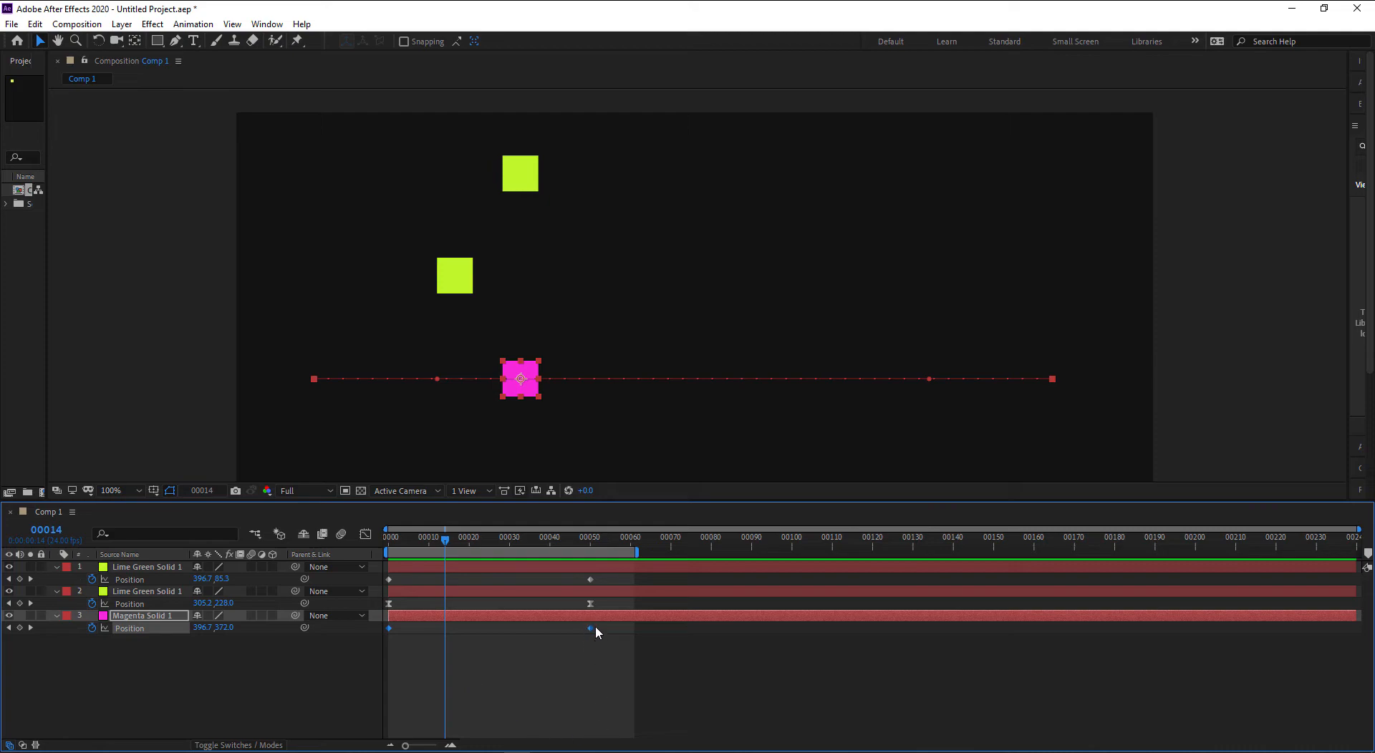
{"action": "mouse_move", "coordinate": [592, 635]}
{"action": "left_click", "coordinate": [366, 537]}
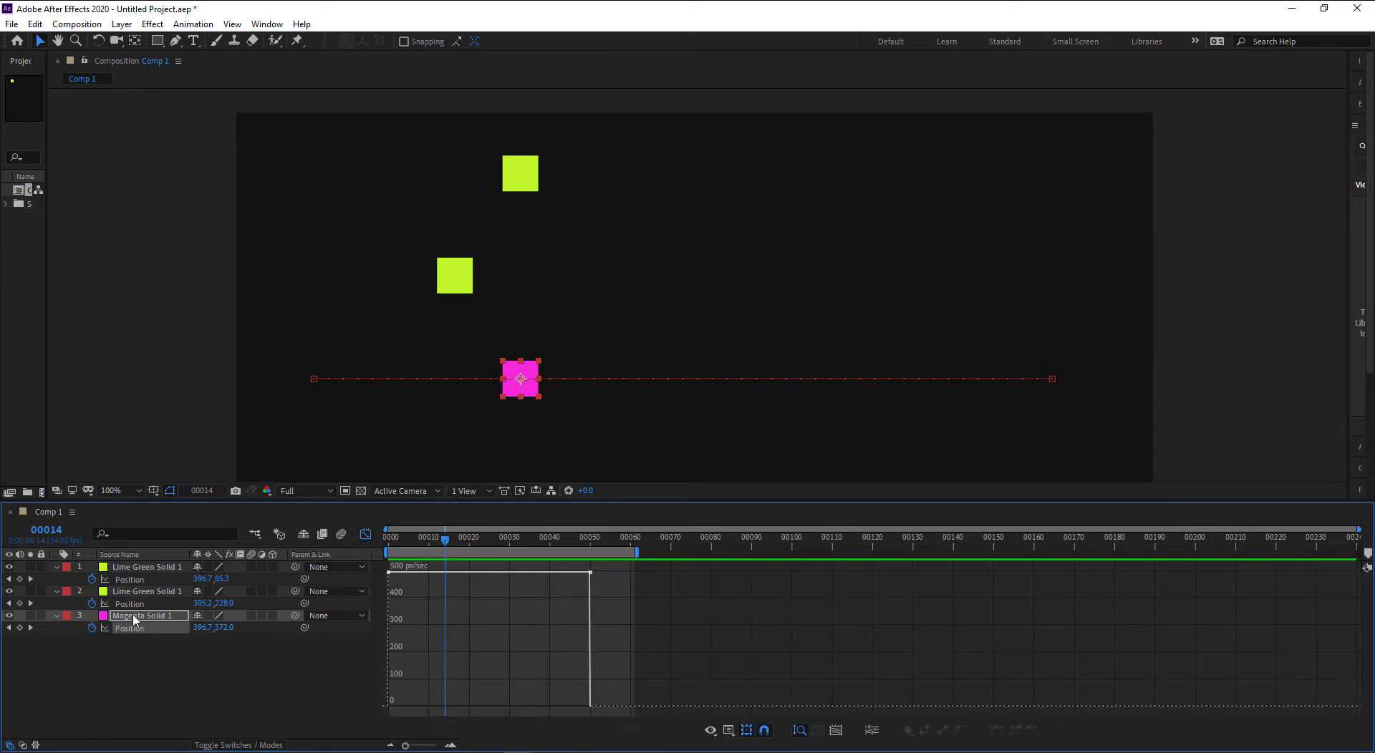
{"action": "mouse_move", "coordinate": [391, 589]}
{"action": "left_click", "coordinate": [728, 731]}
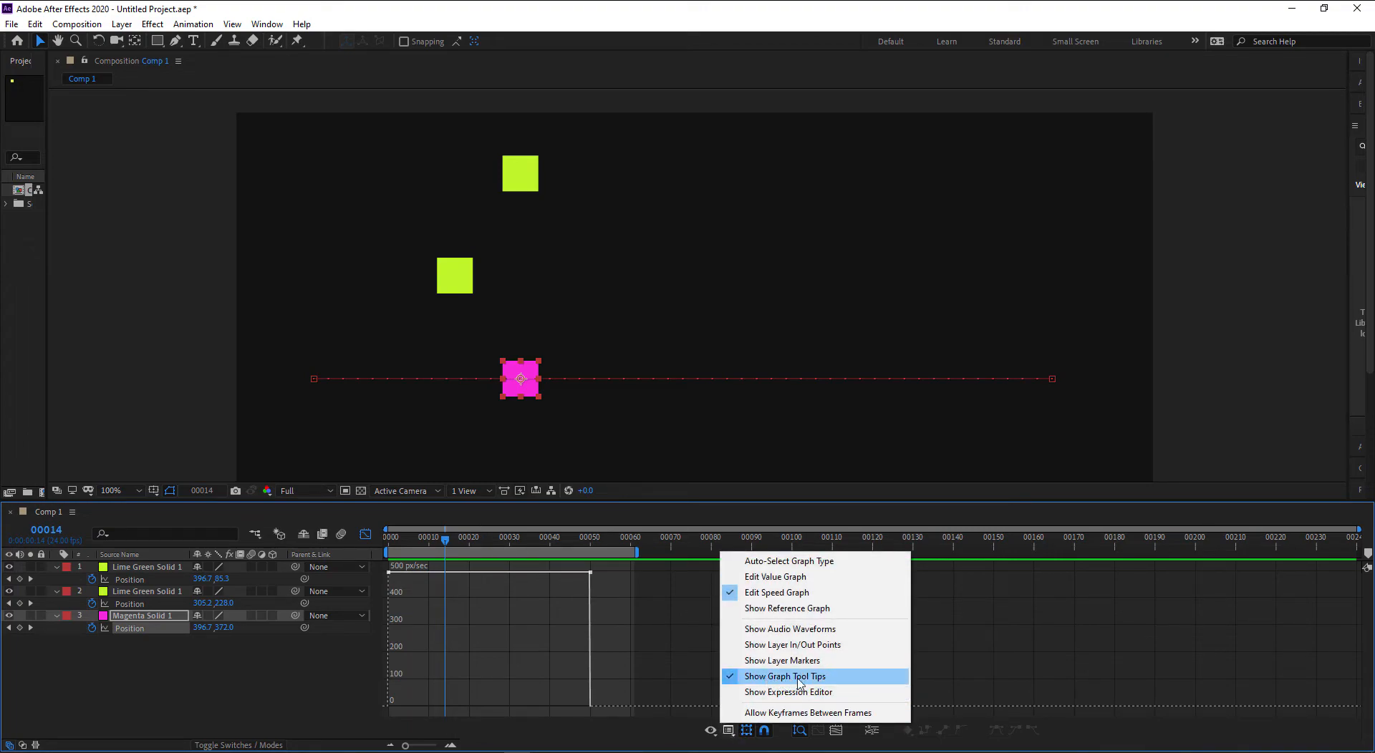
{"action": "left_click", "coordinate": [815, 598]}
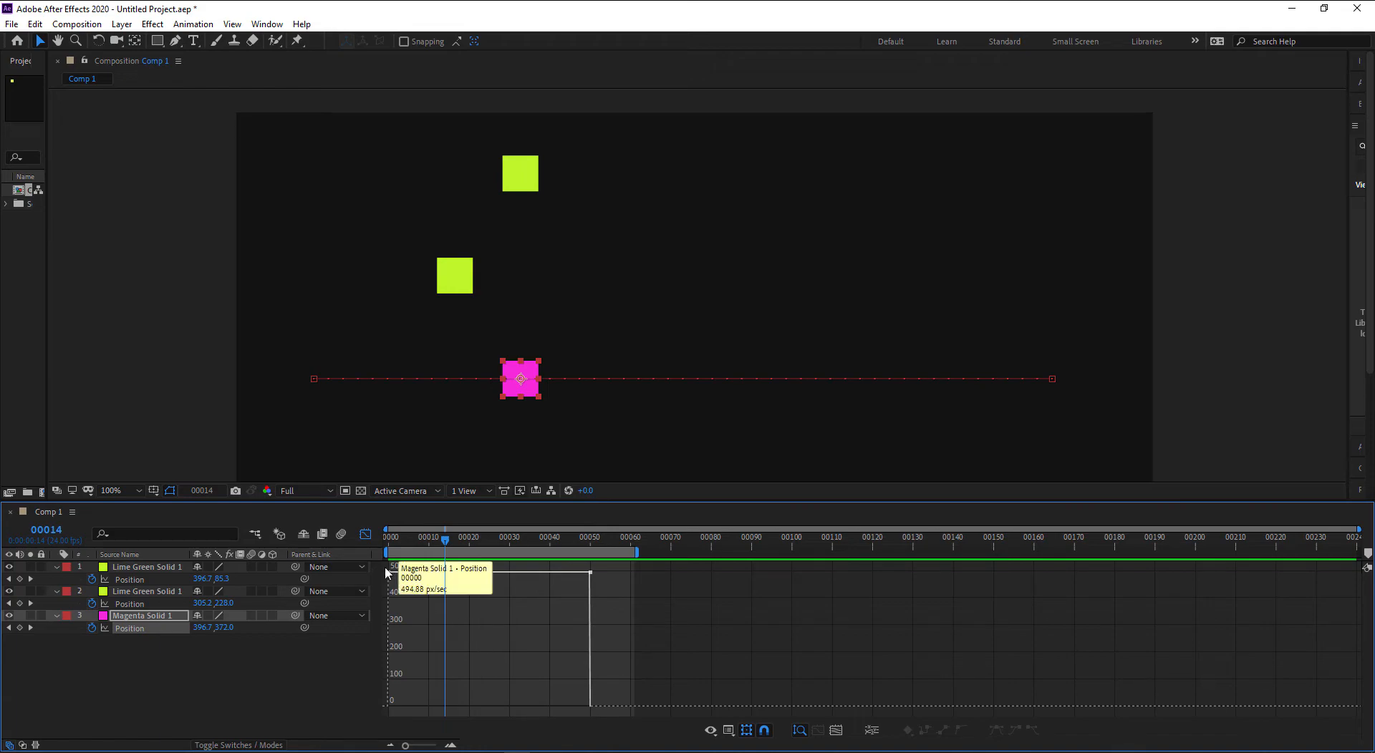
Return to the keyframe view and apply Easy Ease to both of the magenta square's Position keyframes.
{"action": "left_click", "coordinate": [365, 537]}
{"action": "left_click_drag", "start_coordinate": [637, 659], "coordinate": [374, 628]}
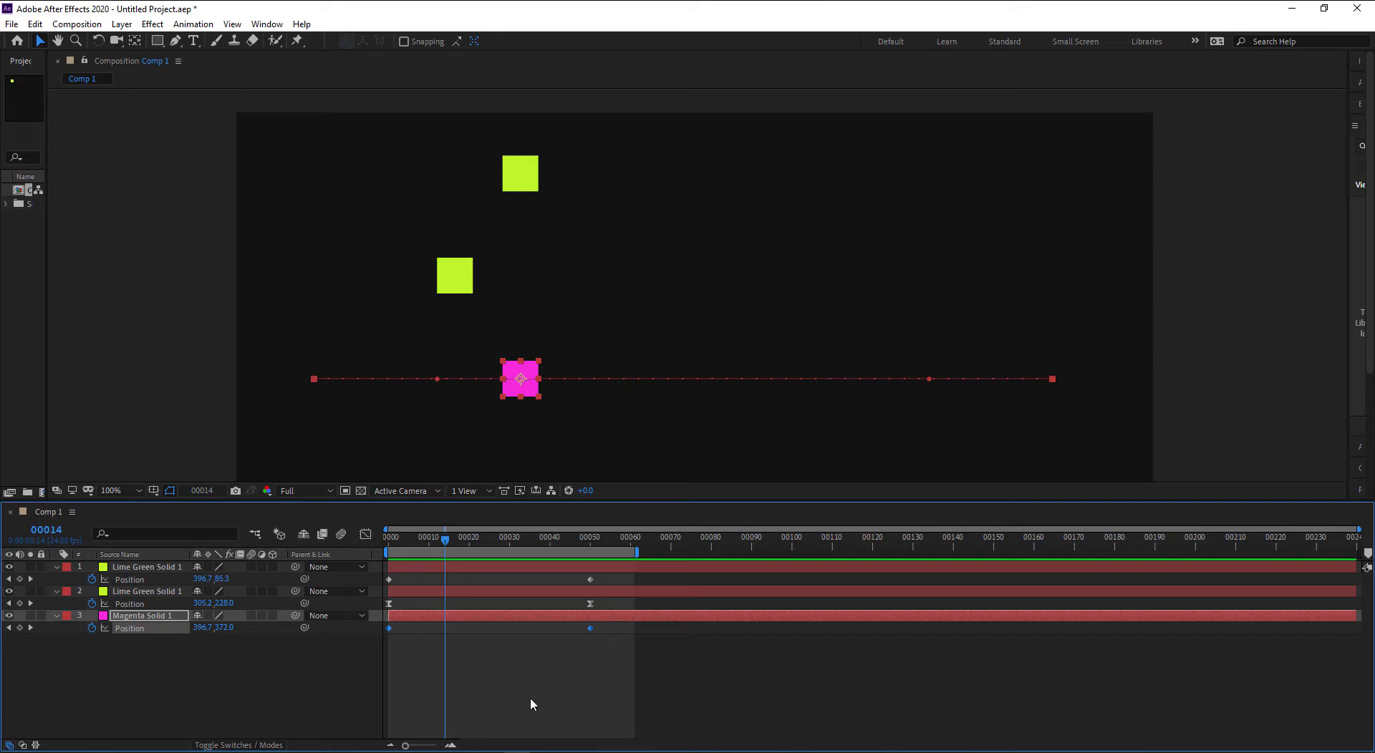
{"action": "right_click", "coordinate": [590, 630]}
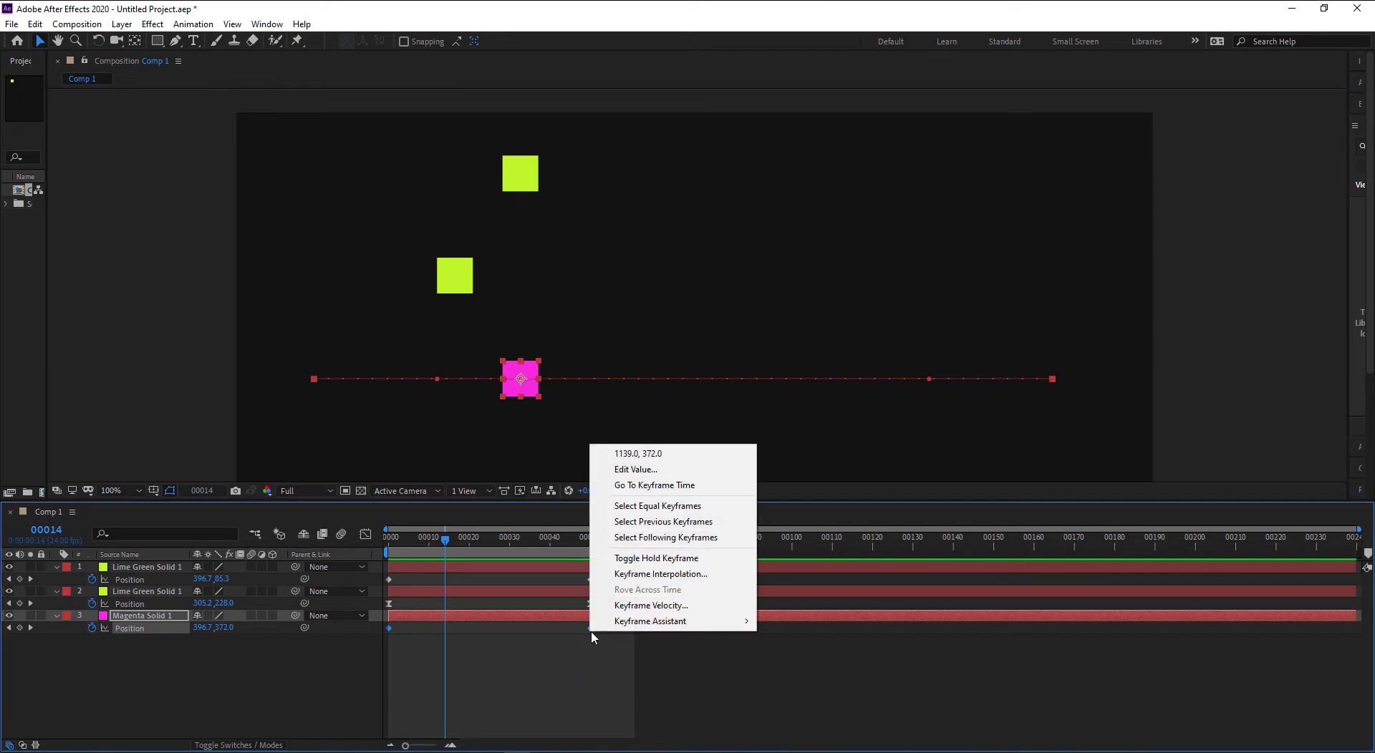
{"action": "mouse_move", "coordinate": [687, 621]}
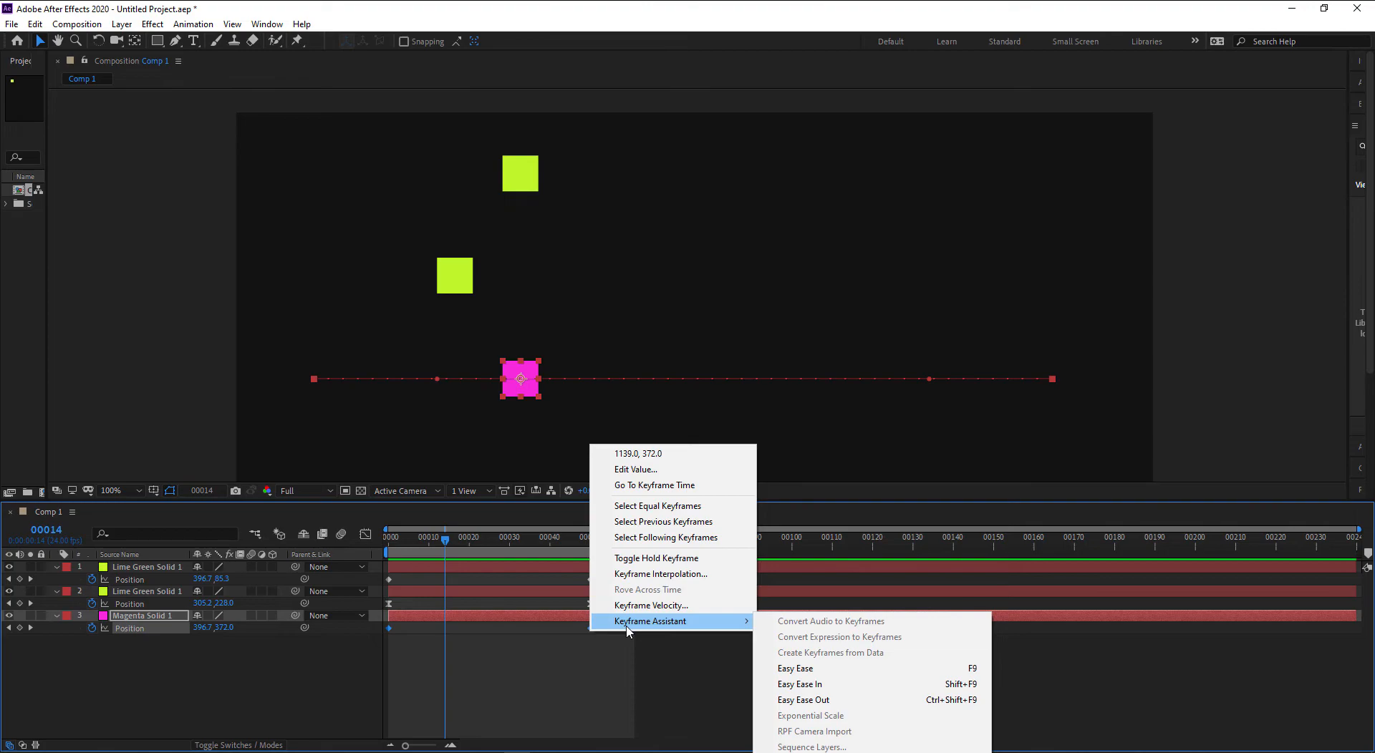
{"action": "left_click", "coordinate": [971, 672]}
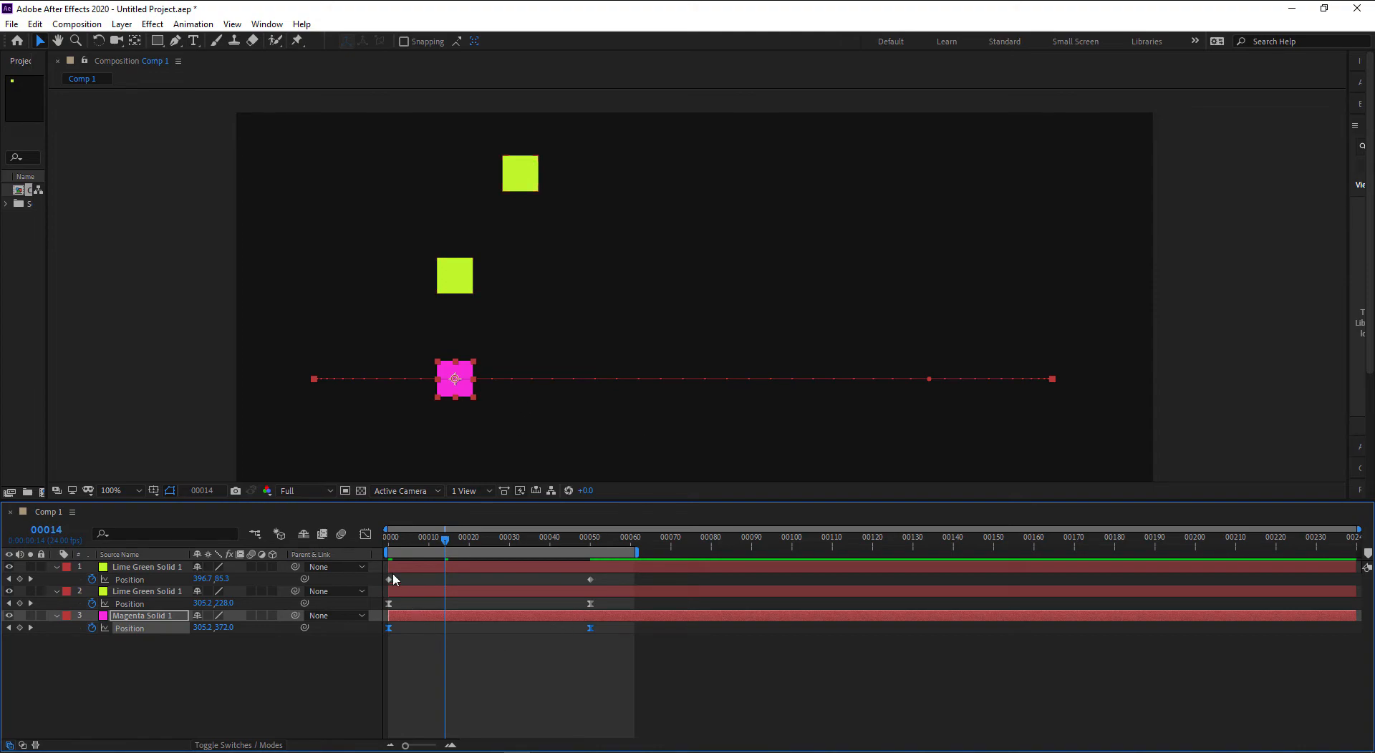
Open the magenta square's Position curve in the Graph Editor and enlarge the timeline area, keeping the squares in view.
{"action": "left_click", "coordinate": [367, 538]}
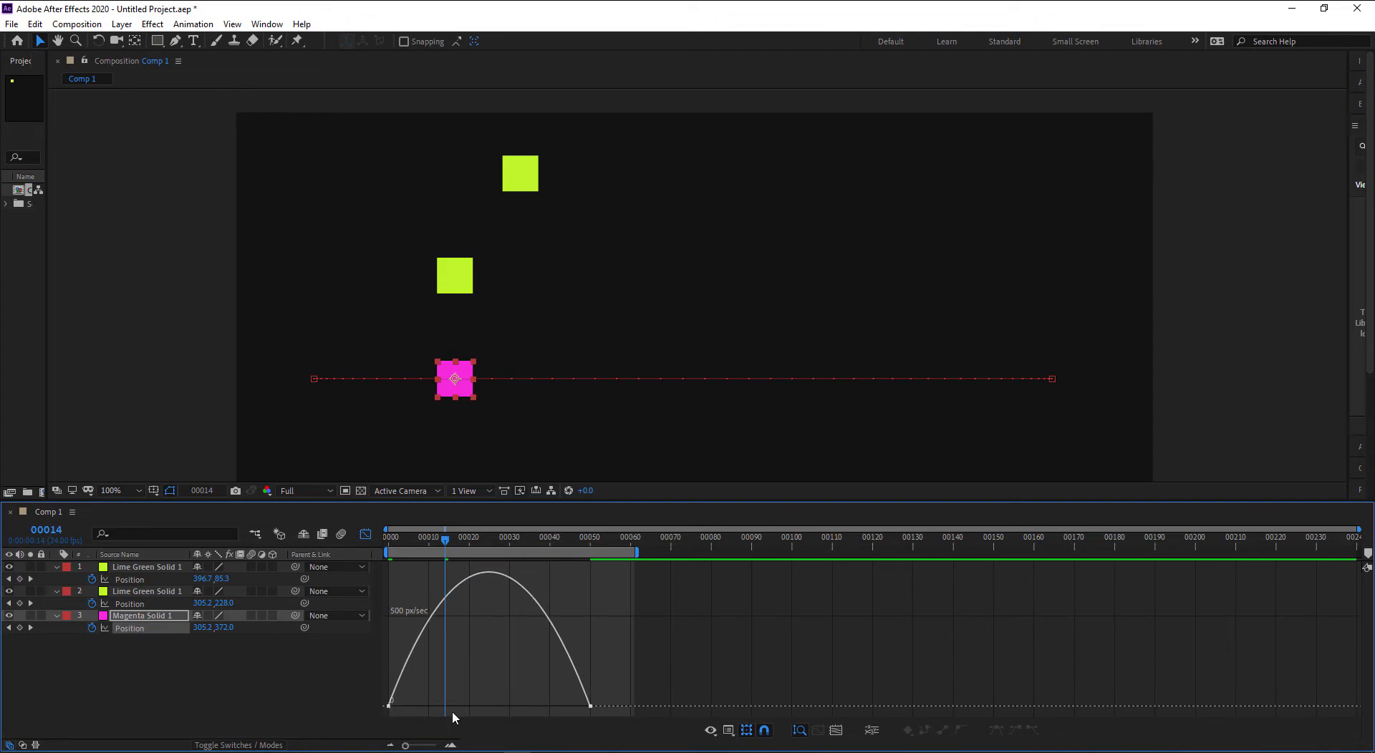
{"action": "mouse_move", "coordinate": [389, 708]}
{"action": "mouse_move", "coordinate": [488, 576]}
{"action": "left_click_drag", "start_coordinate": [475, 503], "coordinate": [470, 381]}
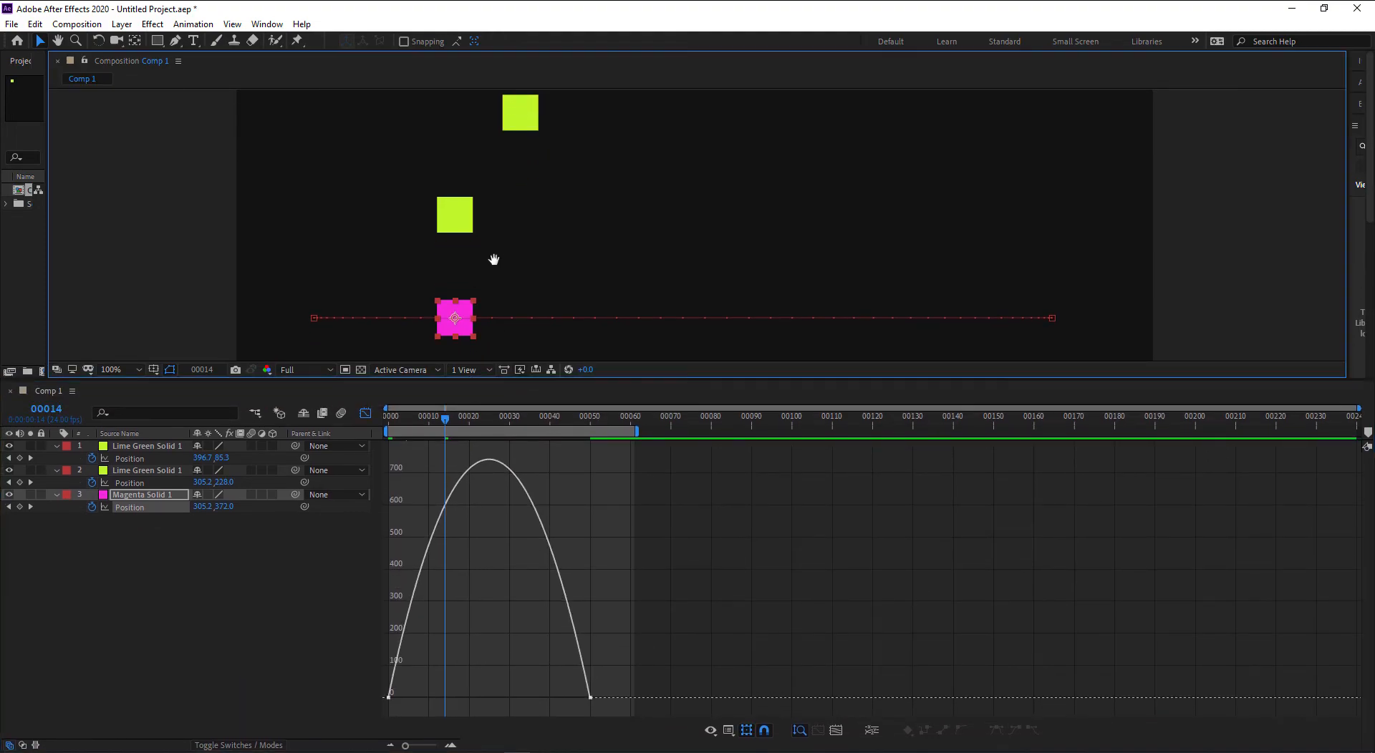
{"action": "left_click_drag", "start_coordinate": [494, 257], "coordinate": [480, 278]}
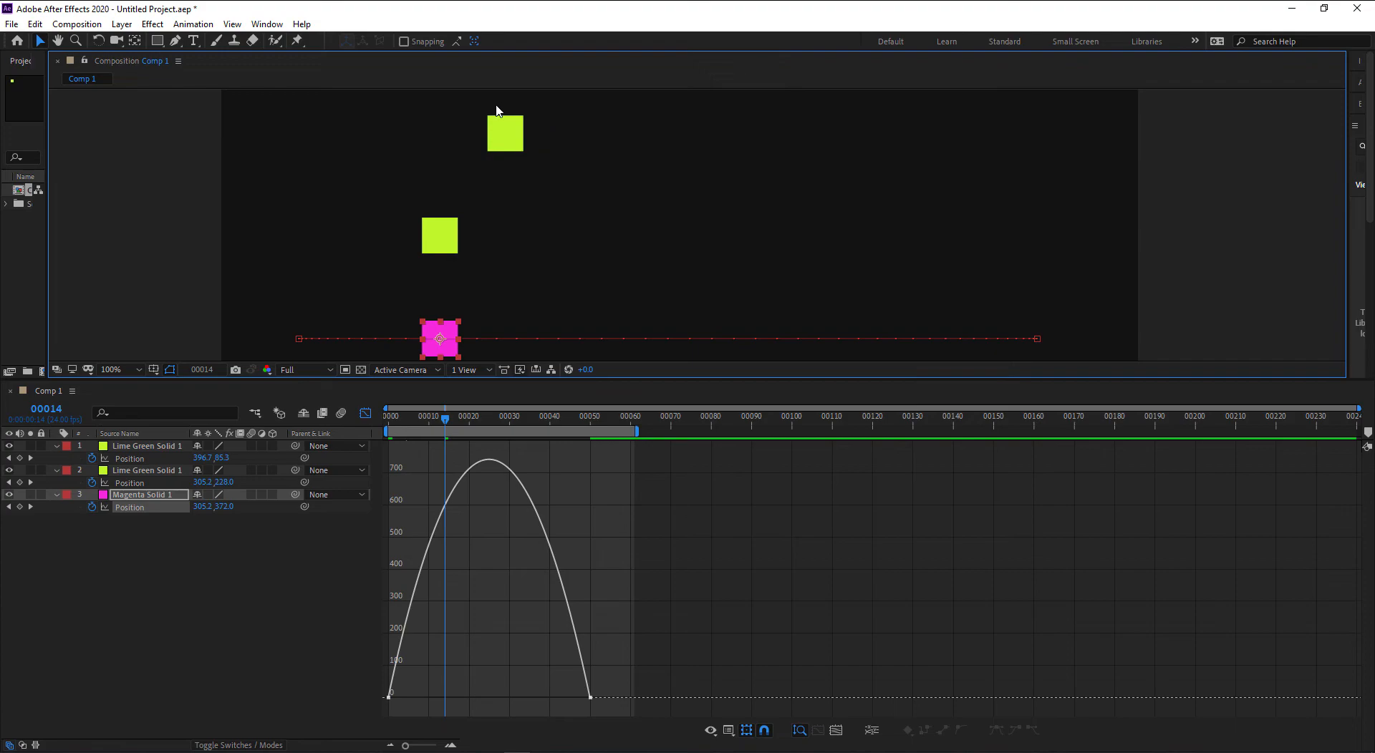
{"action": "left_click_drag", "start_coordinate": [516, 216], "coordinate": [513, 205]}
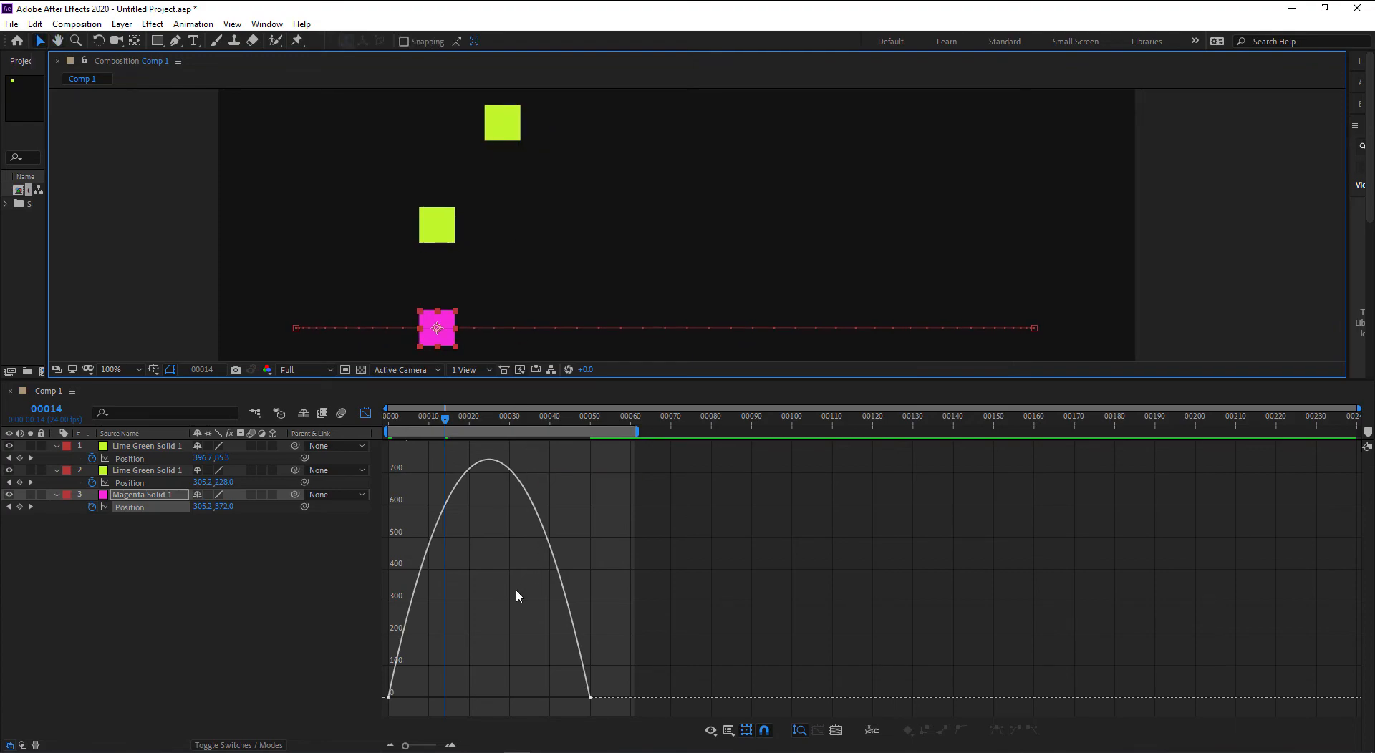
Reshape the magenta square's speed curve by extending the first keyframe's handle to about frame 25, for a late peak near frame 40.
{"action": "left_click", "coordinate": [401, 692]}
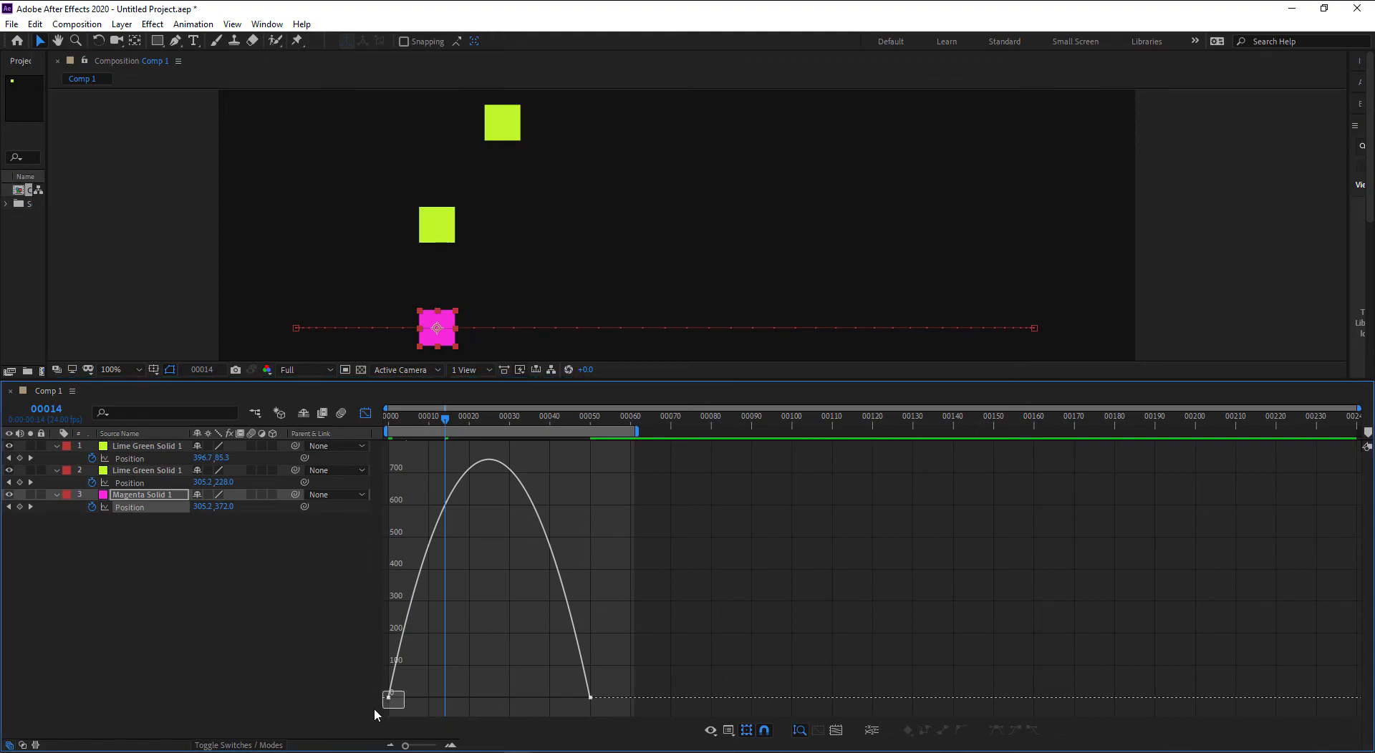
{"action": "left_click_drag", "start_coordinate": [374, 709], "coordinate": [374, 709]}
{"action": "left_click_drag", "start_coordinate": [424, 702], "coordinate": [496, 703]}
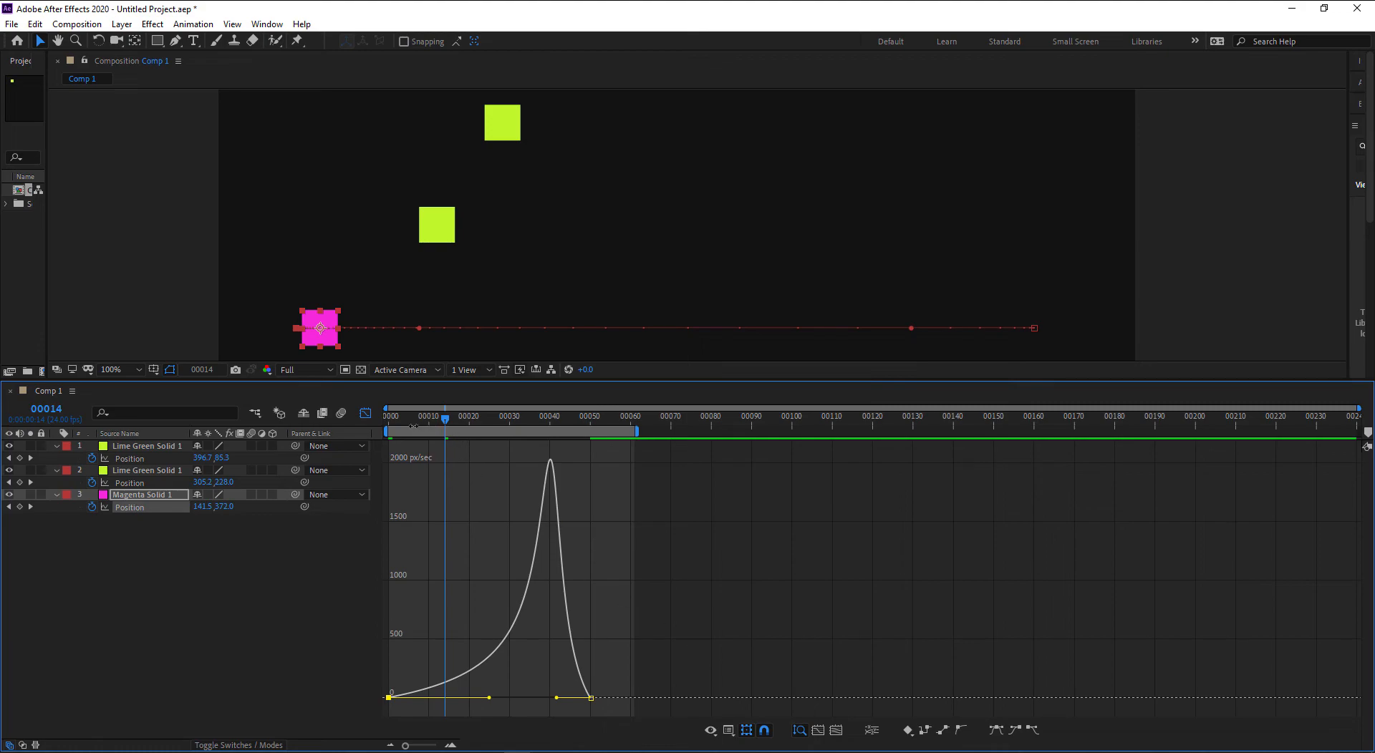
Preview the slow-starting magenta square against the two green squares from frame 0, and stop playback.
{"action": "key", "text": "Home"}
{"action": "key", "text": "space"}
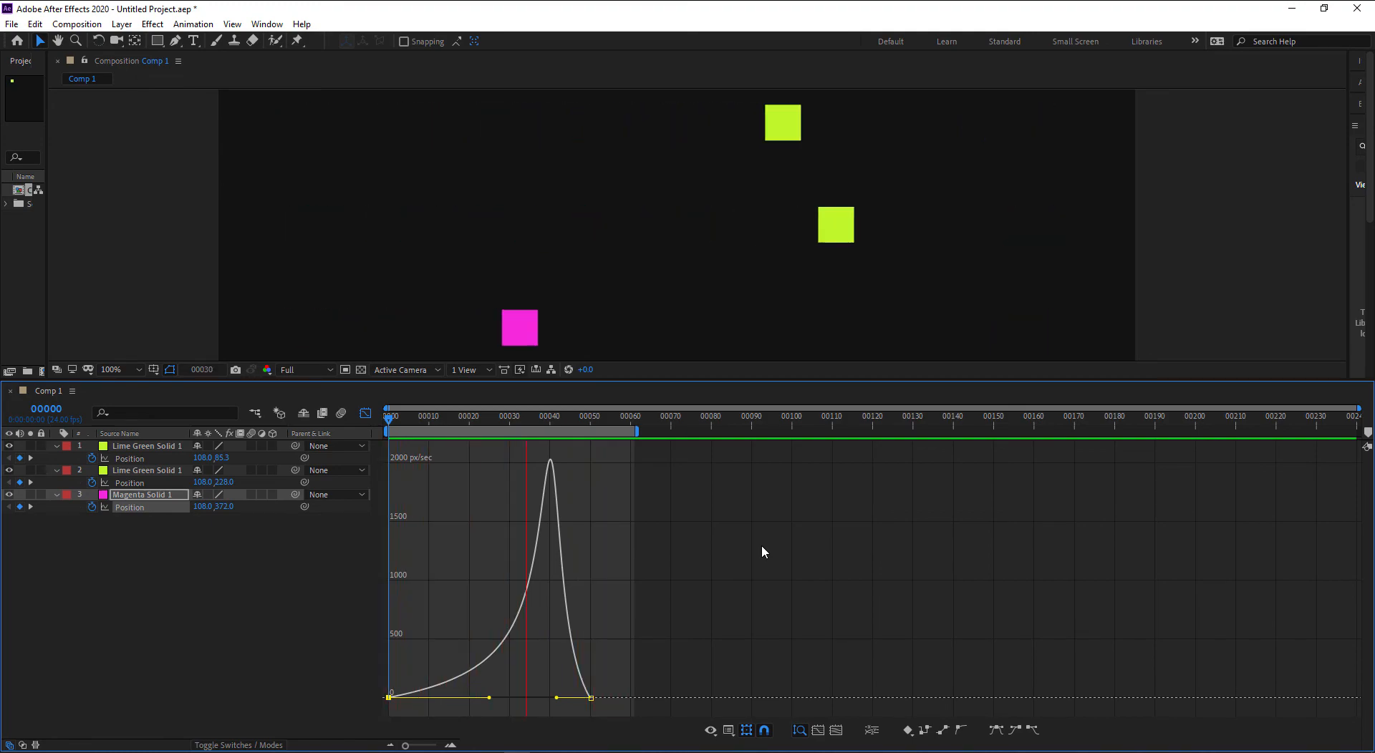
{"action": "key", "text": "space"}
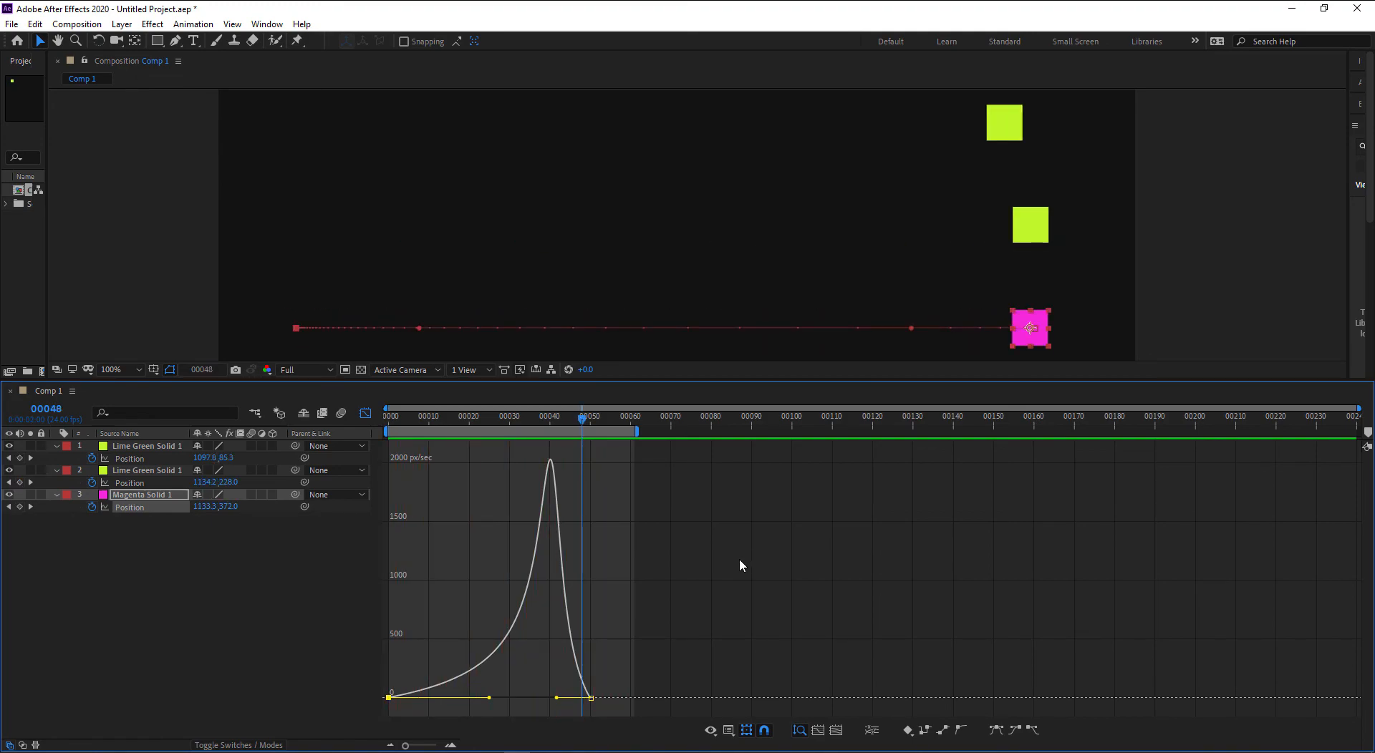
While playback loops, shorten the first keyframe's handle to about frame 4 and extend the last one's back to about frame 25.
{"action": "key", "text": "space"}
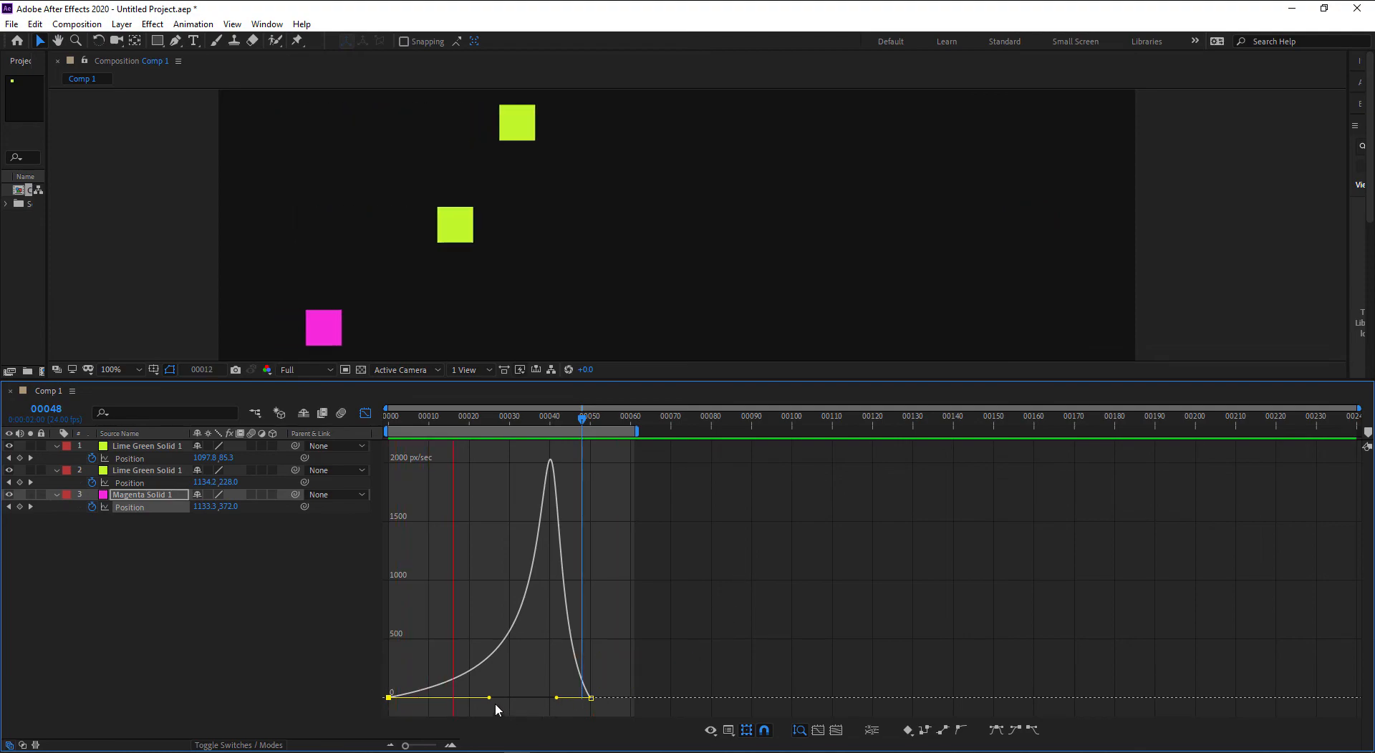
{"action": "left_click_drag", "start_coordinate": [489, 697], "coordinate": [461, 698]}
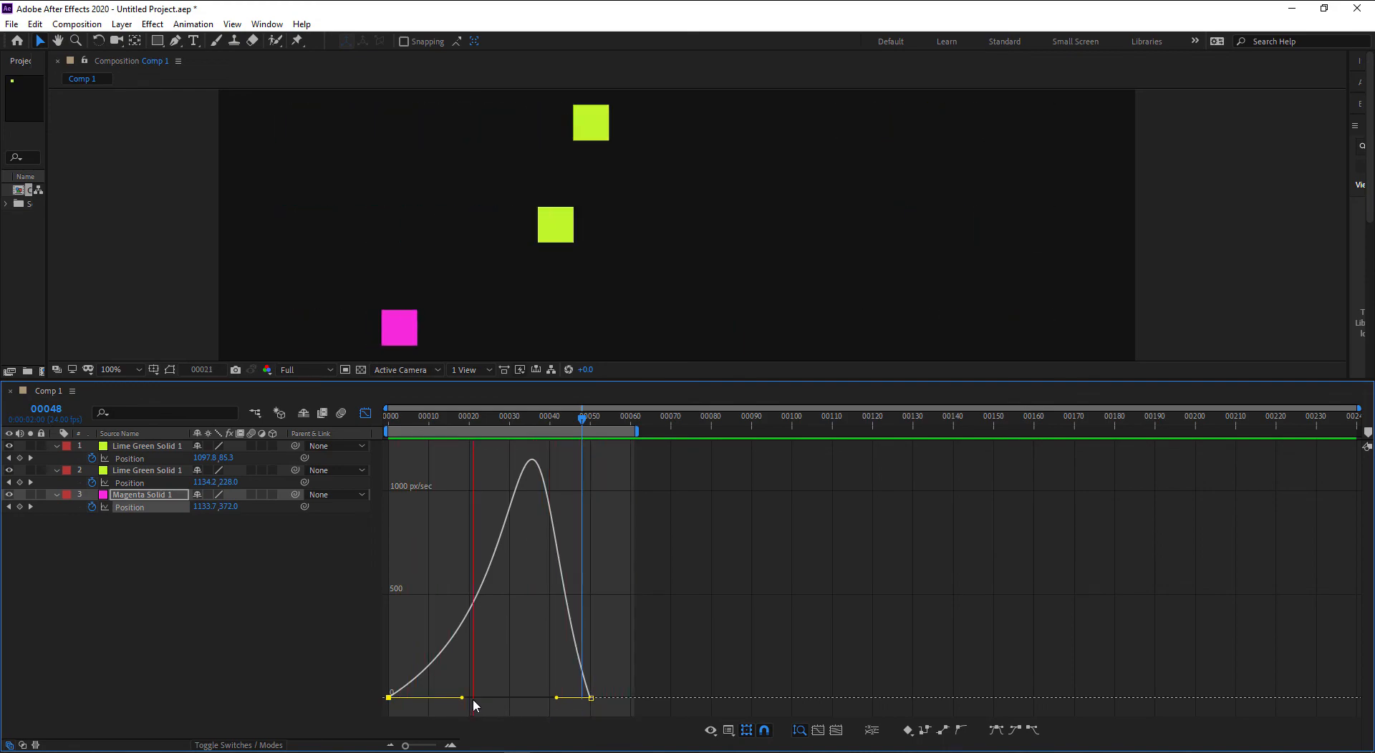
{"action": "left_click_drag", "start_coordinate": [462, 700], "coordinate": [404, 698]}
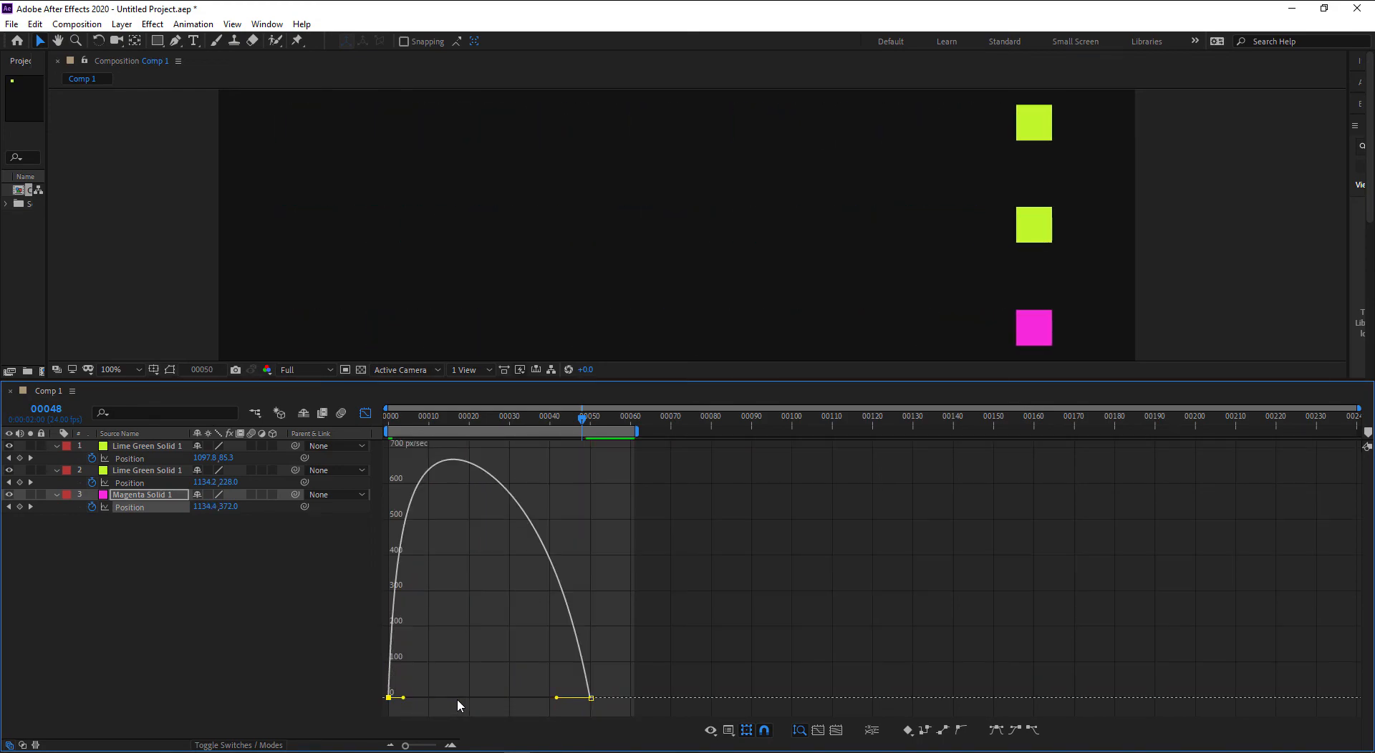
{"action": "left_click_drag", "start_coordinate": [562, 699], "coordinate": [452, 705]}
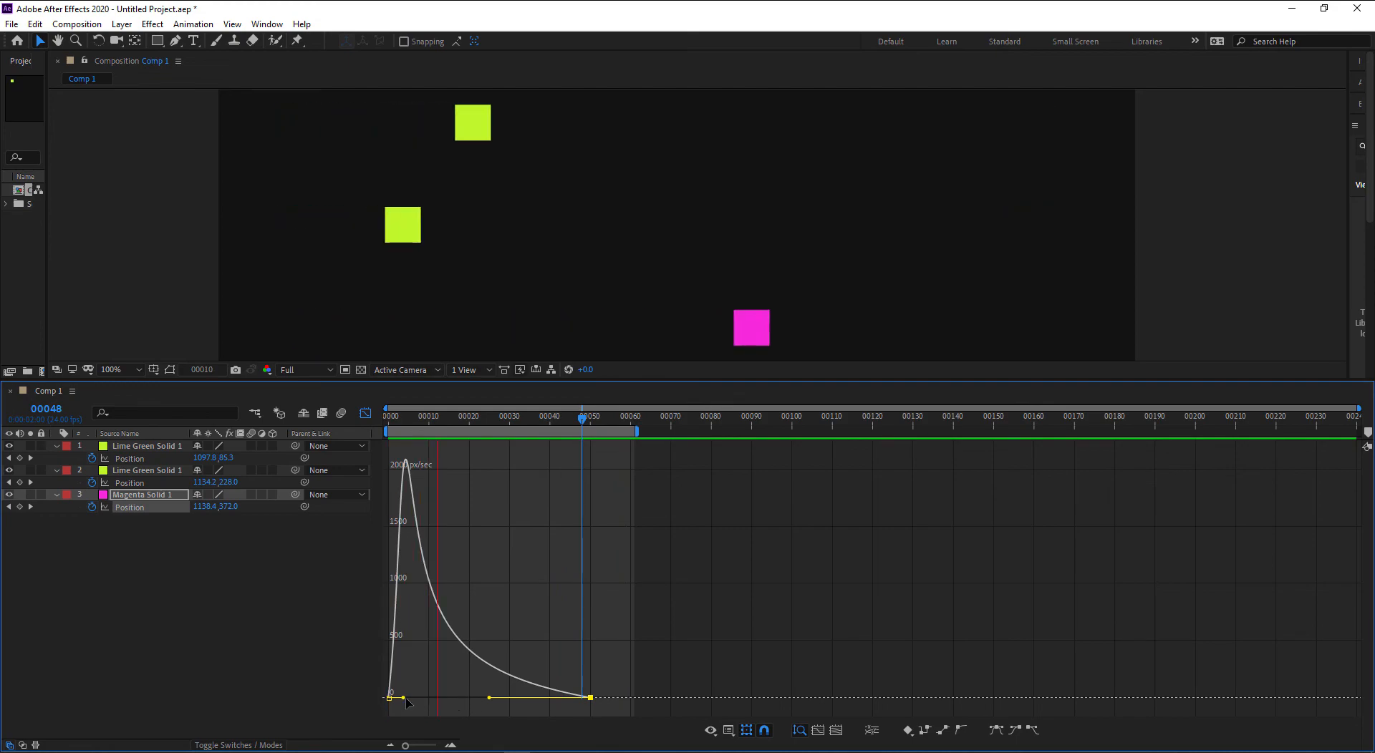
Extend both speed handles until they meet at about frame 25, giving the magenta square a sharp speed spike midway.
{"action": "left_click_drag", "start_coordinate": [403, 697], "coordinate": [431, 699]}
{"action": "left_click_drag", "start_coordinate": [482, 701], "coordinate": [491, 701]}
{"action": "key", "text": "space"}
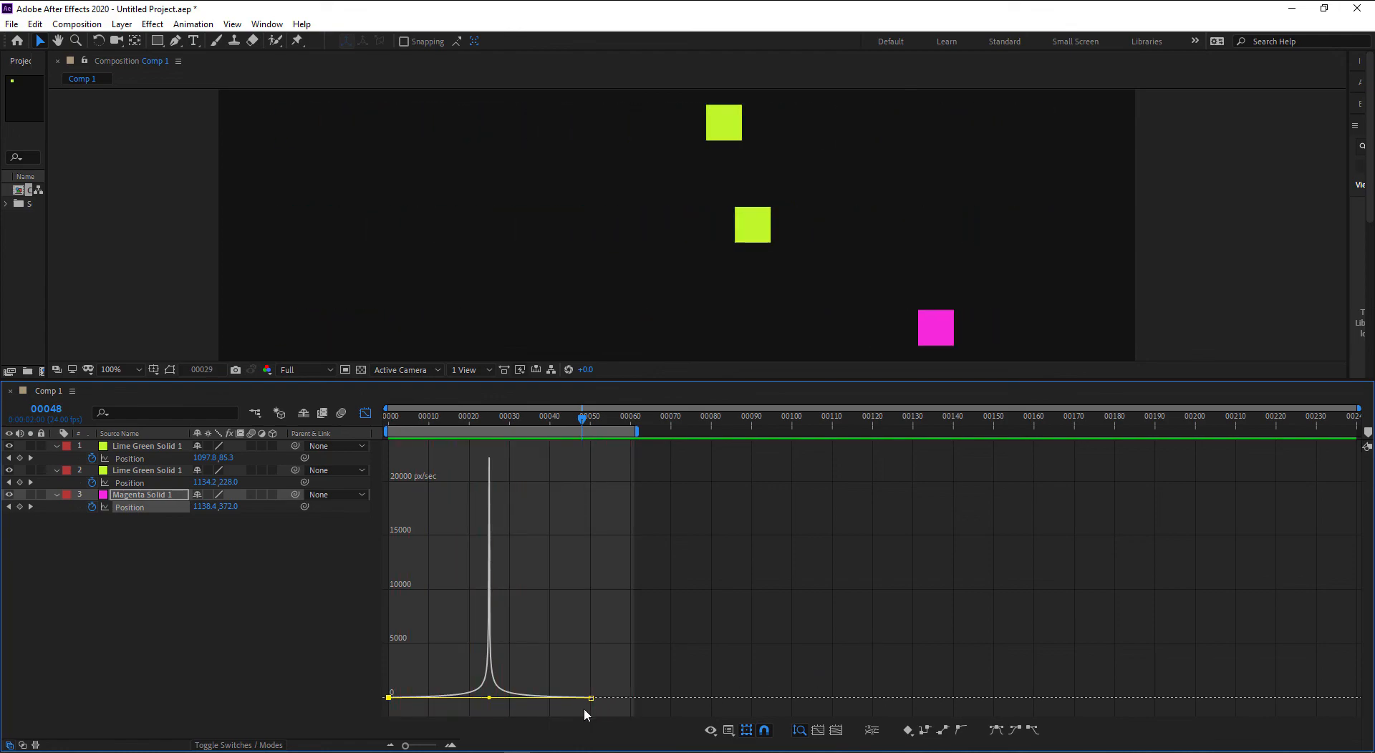
Pull the handles back to about frames 15 and 35 for a softer symmetric speed peak, stop playback and deselect the keyframes.
{"action": "left_click_drag", "start_coordinate": [491, 702], "coordinate": [454, 703]}
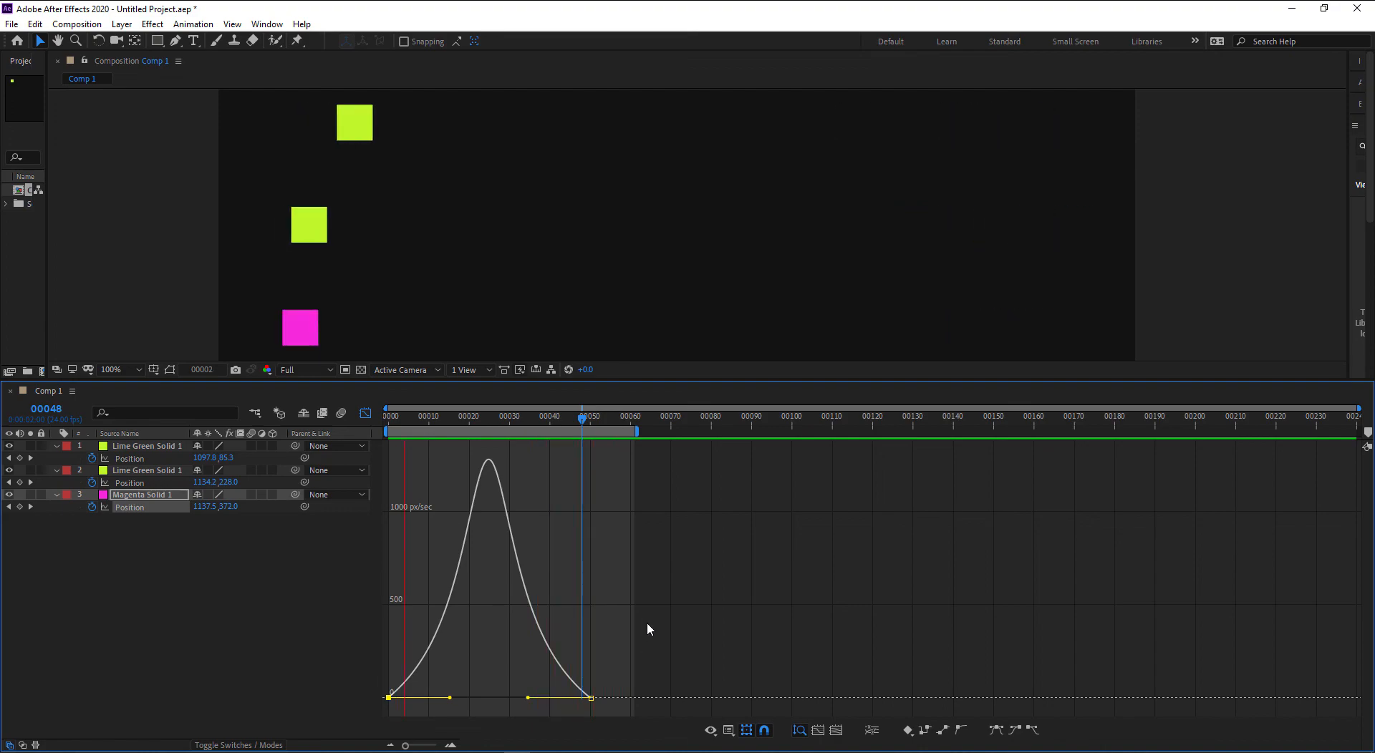
{"action": "key", "text": "space"}
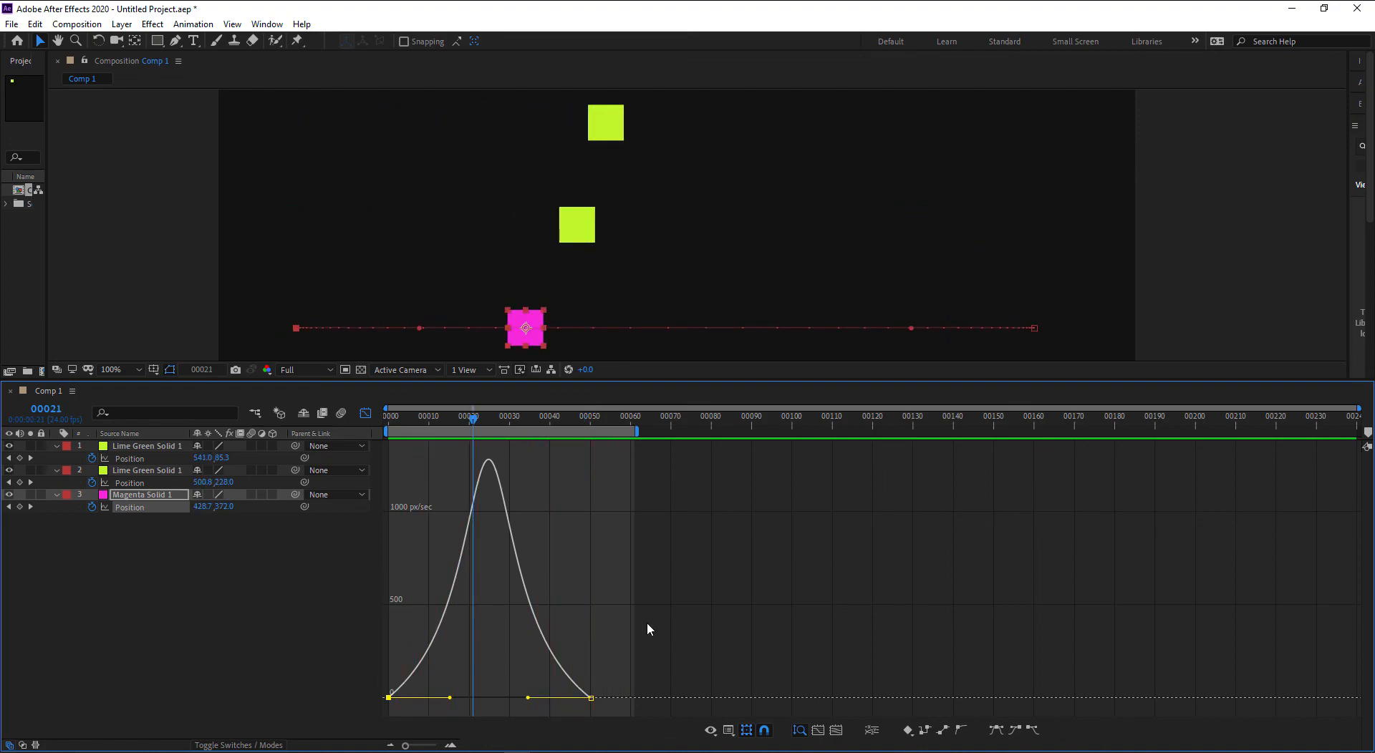
{"action": "left_click", "coordinate": [646, 625]}
Restore a wider Project panel and a shorter timeline area, and switch from the Graph Editor to the layer bars.
{"action": "left_click_drag", "start_coordinate": [49, 289], "coordinate": [175, 289]}
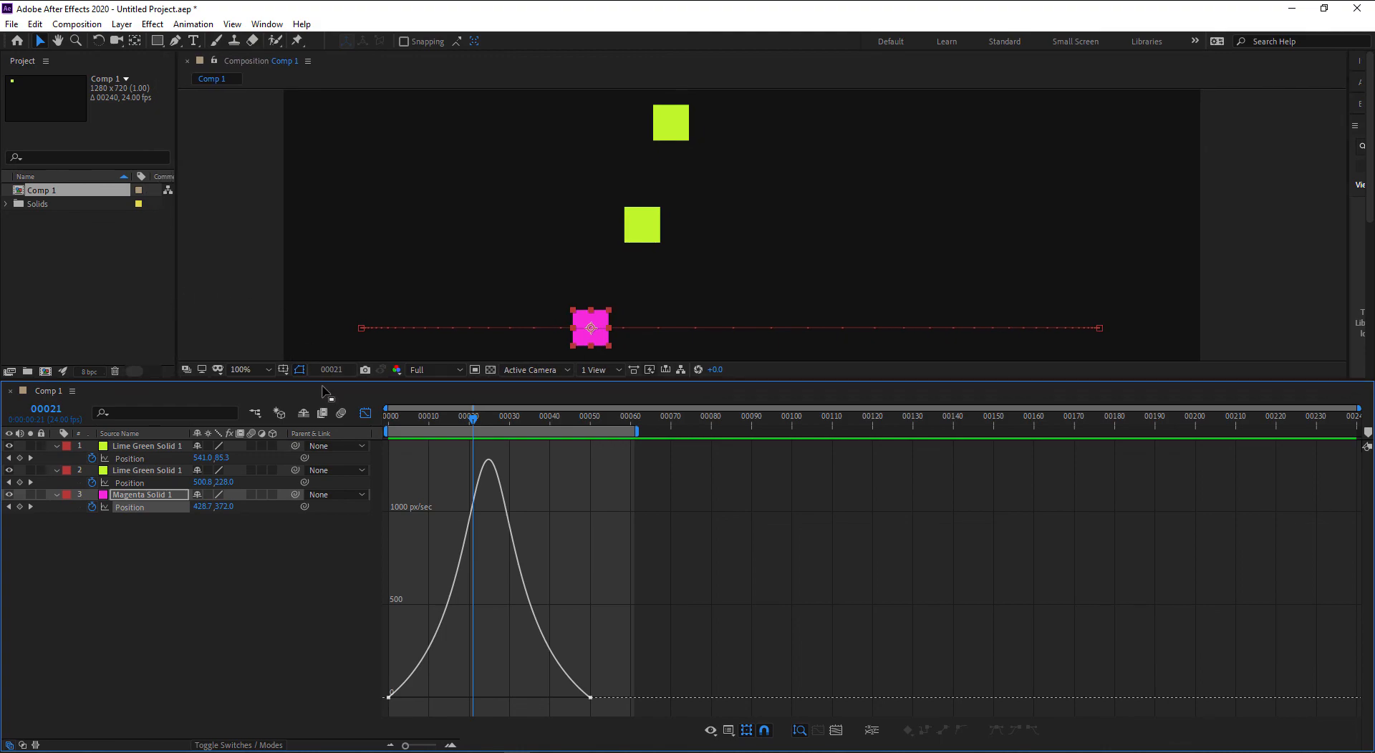
{"action": "left_click_drag", "start_coordinate": [328, 380], "coordinate": [329, 543]}
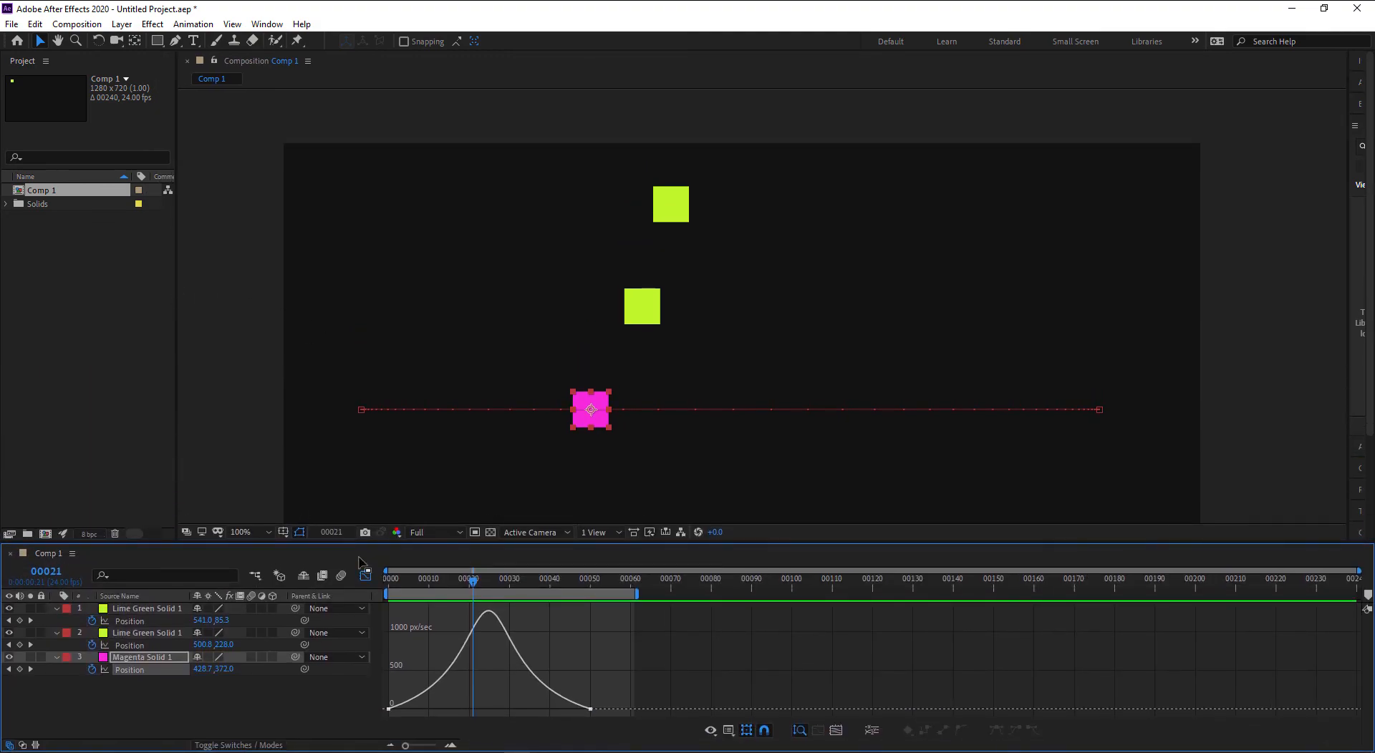
{"action": "left_click", "coordinate": [365, 576]}
Delete all Position keyframes from the two green squares and the magenta square.
{"action": "left_click", "coordinate": [608, 699]}
{"action": "left_click_drag", "start_coordinate": [206, 717], "coordinate": [132, 601]}
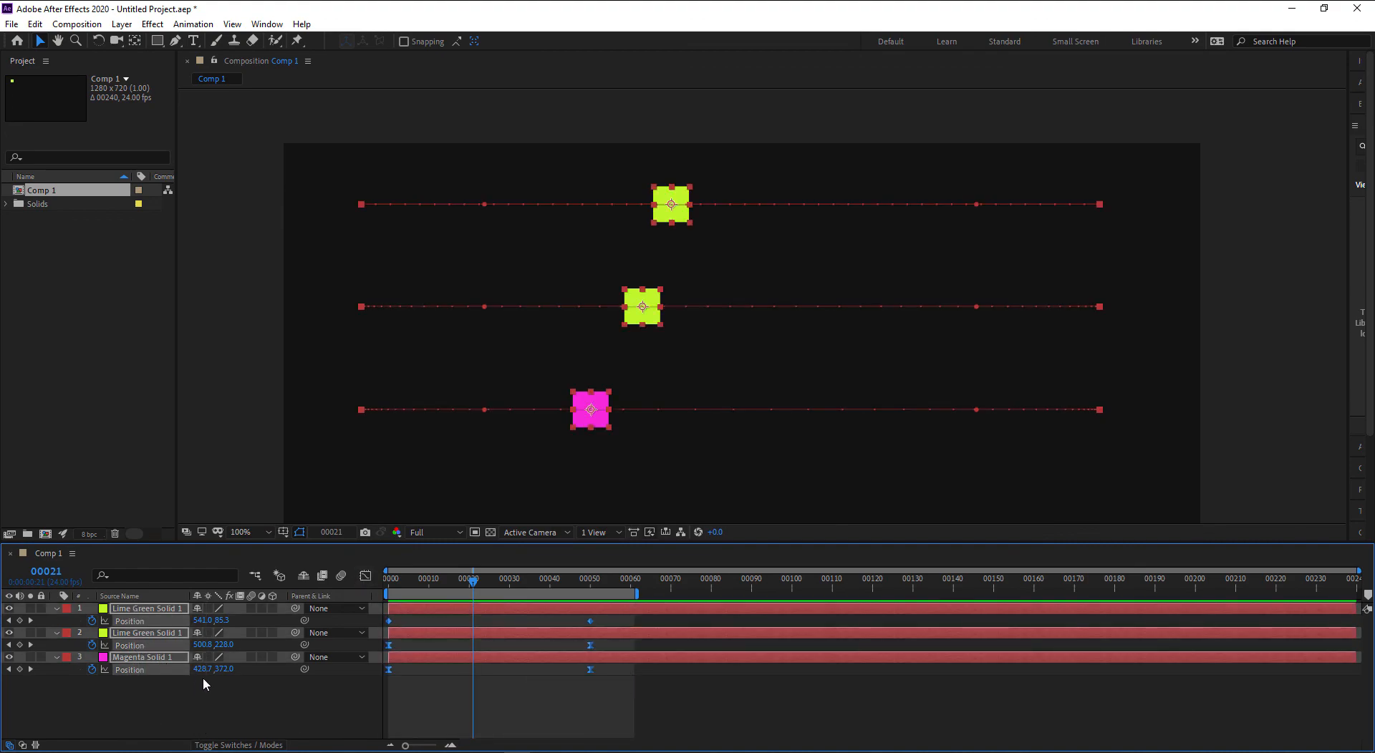
{"action": "key", "text": "Delete"}
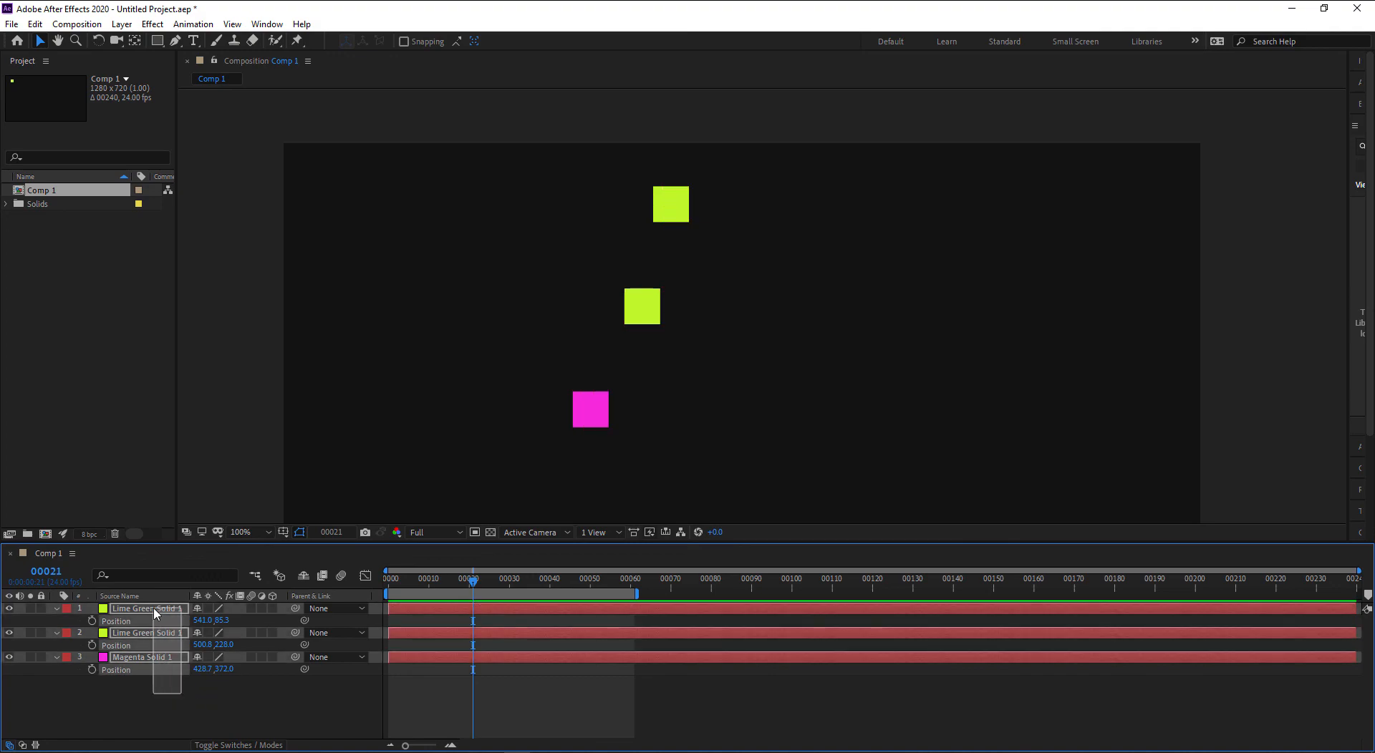